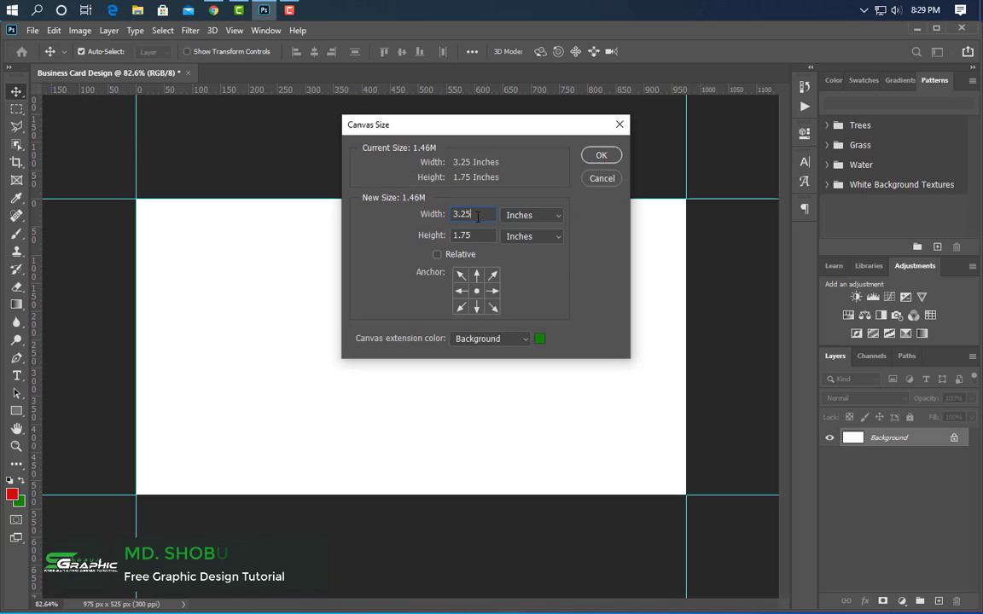
- Set the canvas size to 3.5 inches wide and 2 inches high
key(BackSpace)
key(BackSpace)
text(5)
key(Tab)
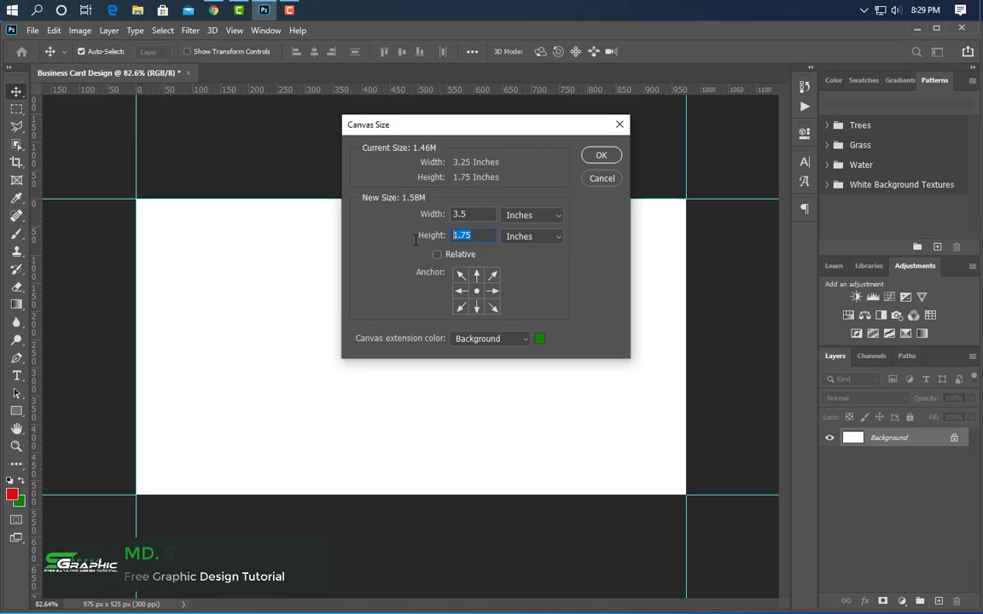
text(2)
click(601, 155)
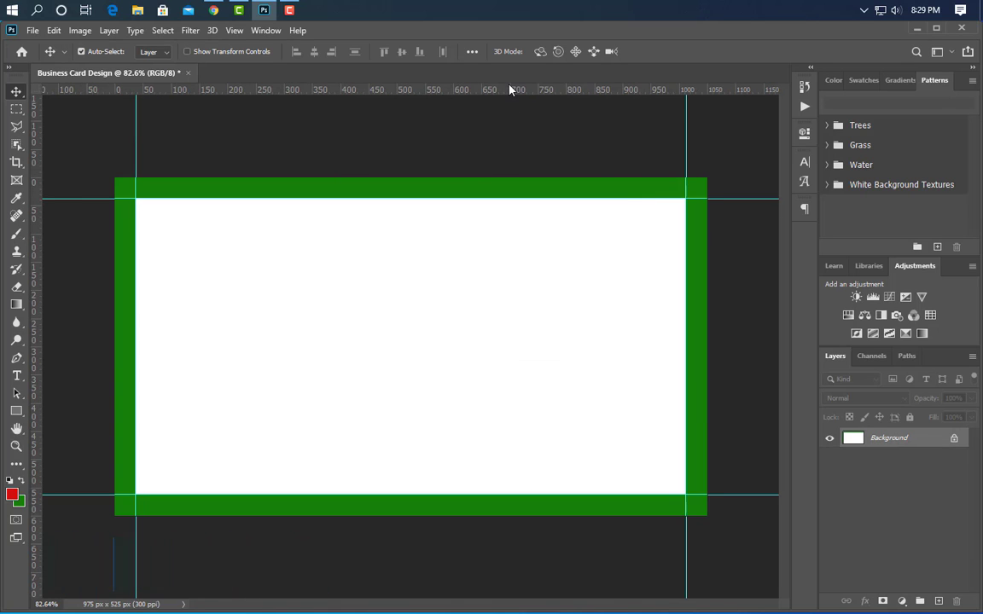
- Place guides along the outer edges of the green canvas extension
drag(509, 88, 500, 177)
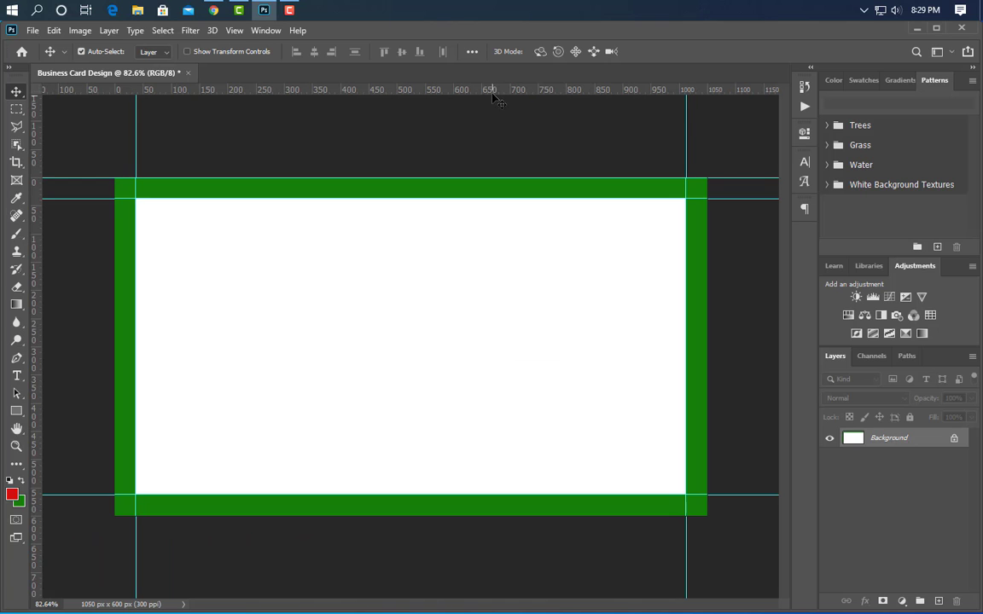
drag(450, 90, 464, 514)
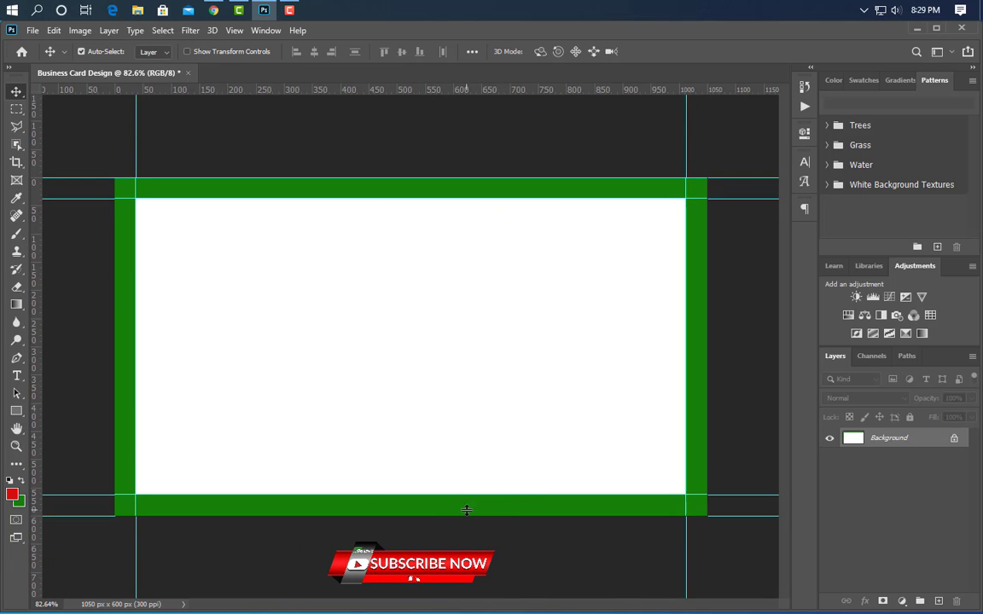
drag(41, 397, 708, 422)
- Enlarge the canvas to 3.75 inches wide and 2.25 inches high
click(80, 30)
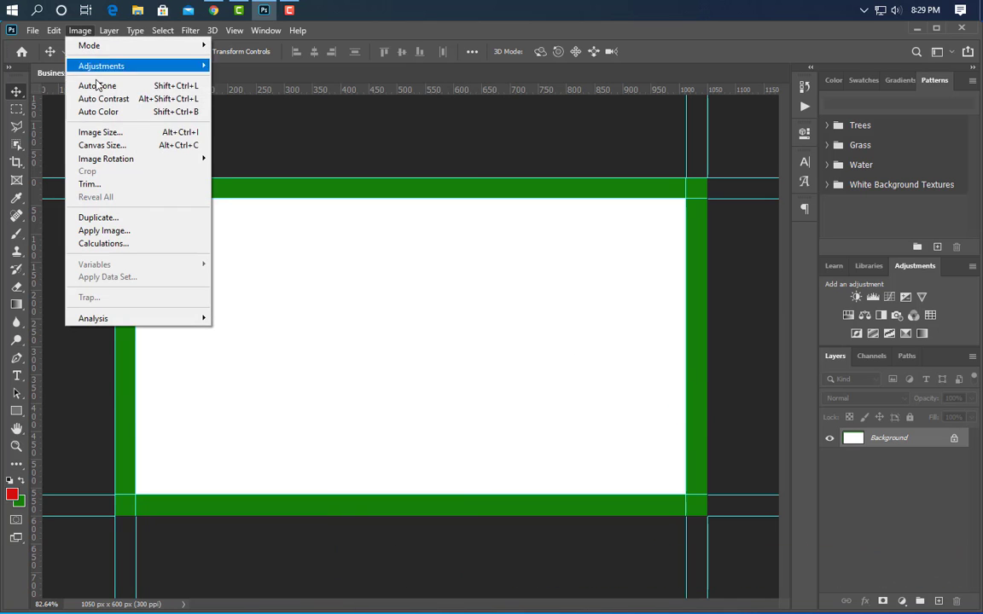
click(109, 144)
click(533, 215)
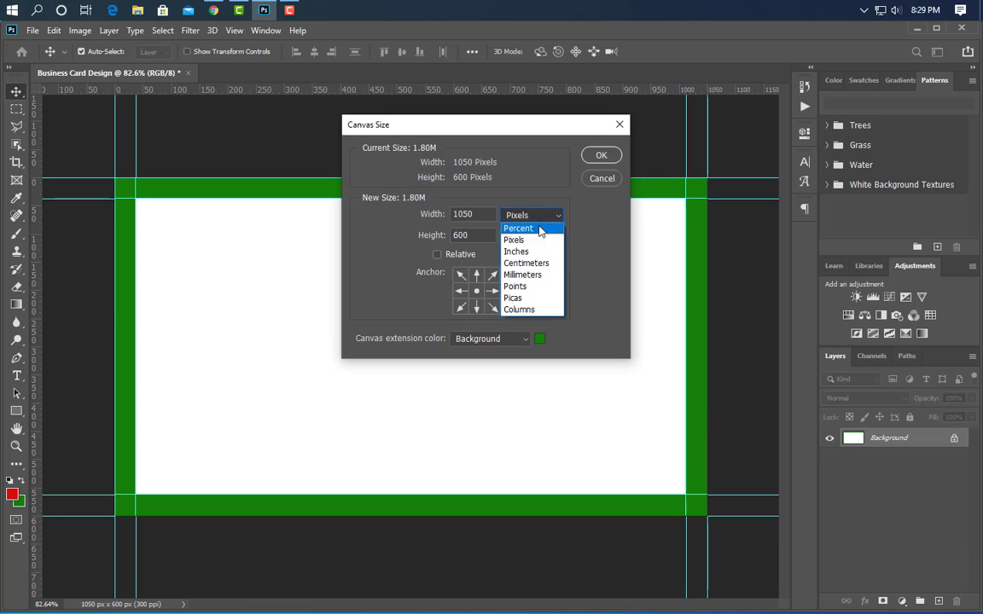
click(539, 250)
key(BackSpace)
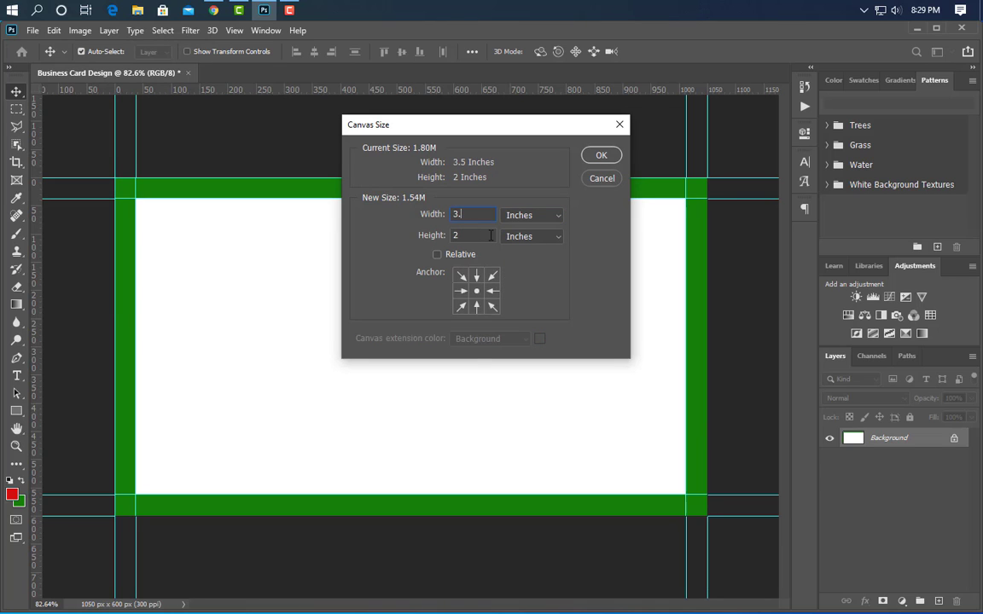
text(75)
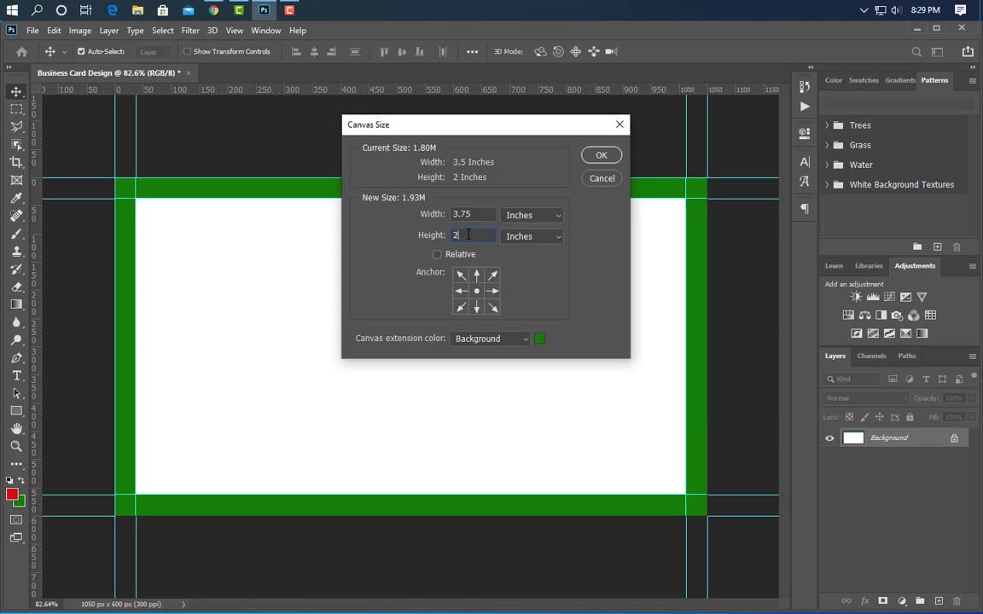
text(.25)
click(601, 155)
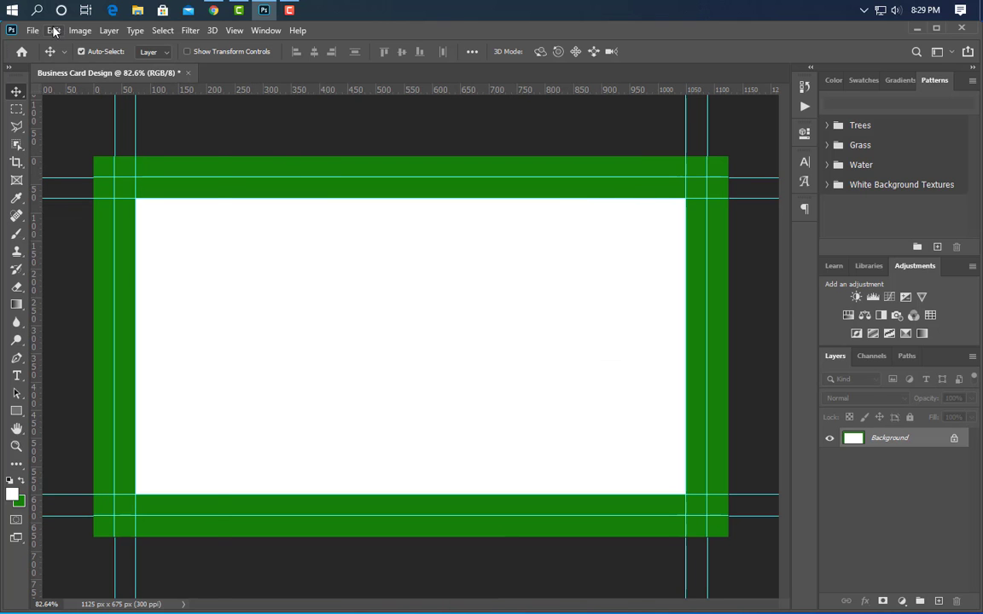
- Fill the whole background with the white foreground color at 100% opacity
click(53, 31)
click(89, 221)
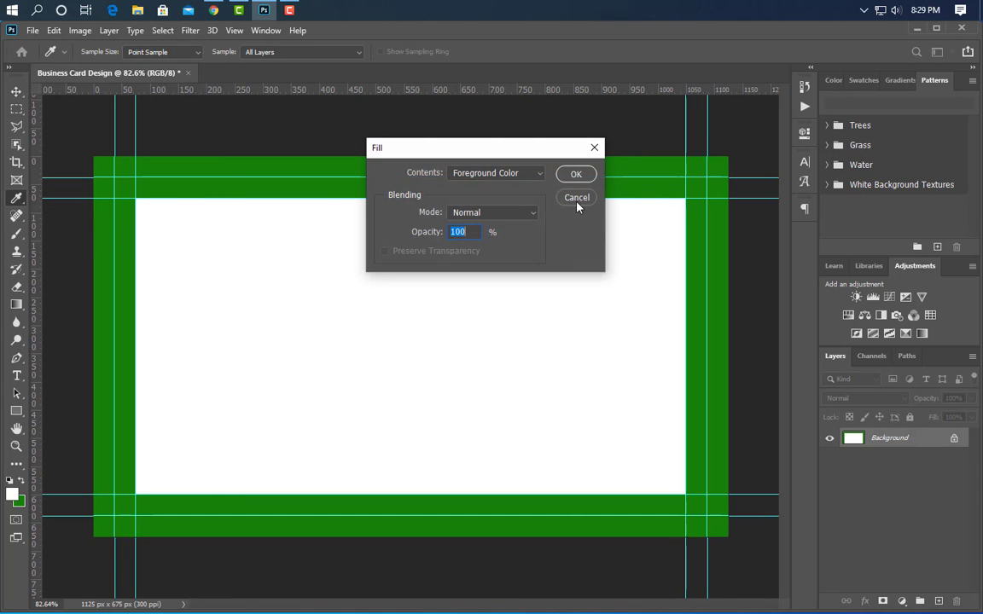
click(576, 174)
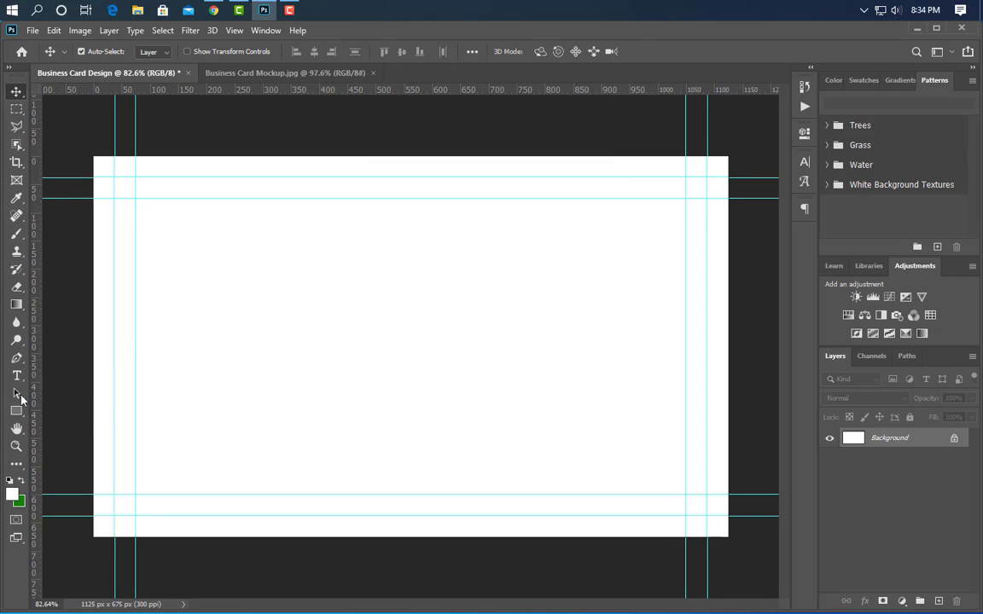
- Draw a circle shape about 265 px in diameter on the right half of the card with the Ellipse tool
drag(17, 409, 73, 440)
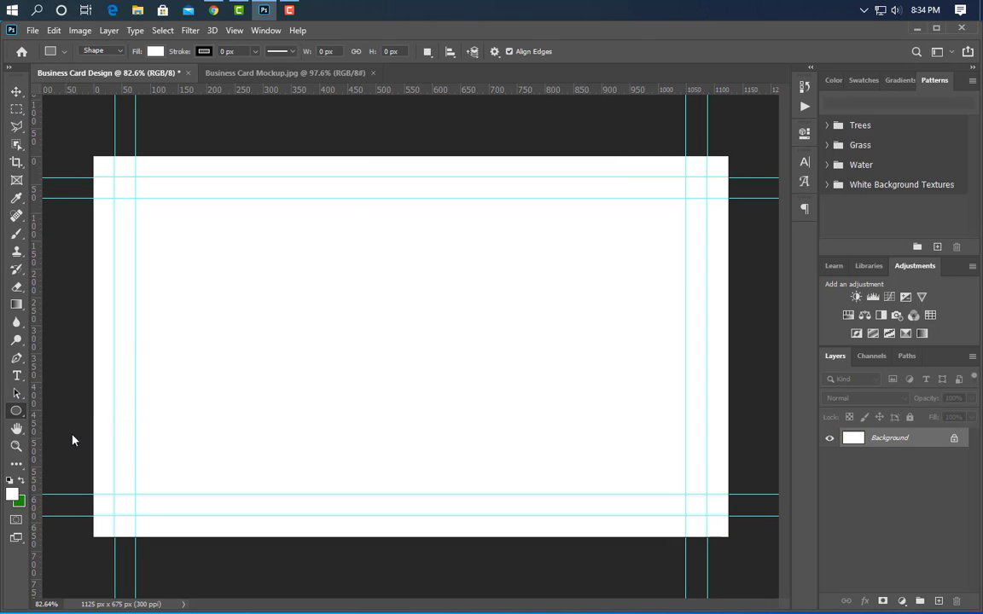
drag(536, 275, 685, 450)
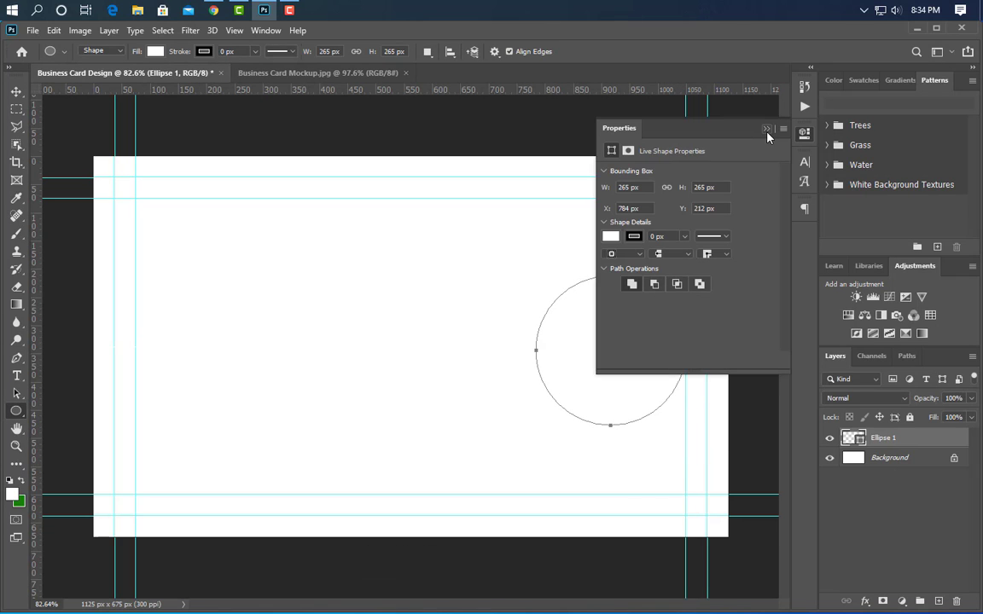
click(766, 132)
- Fill the circle with bright orange and move it slightly left on the card
double_click(860, 441)
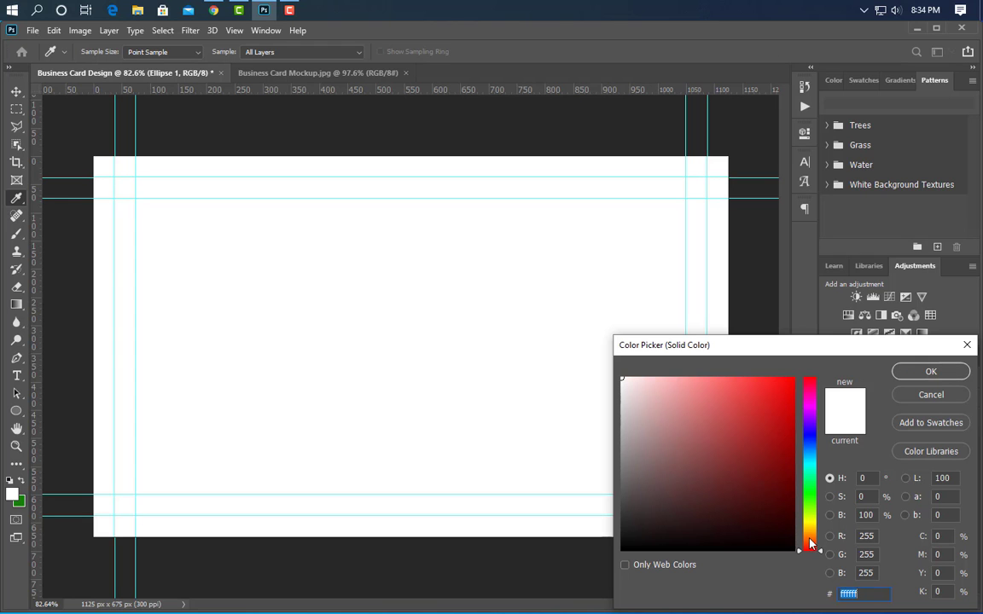
drag(811, 543, 810, 536)
click(783, 401)
click(920, 372)
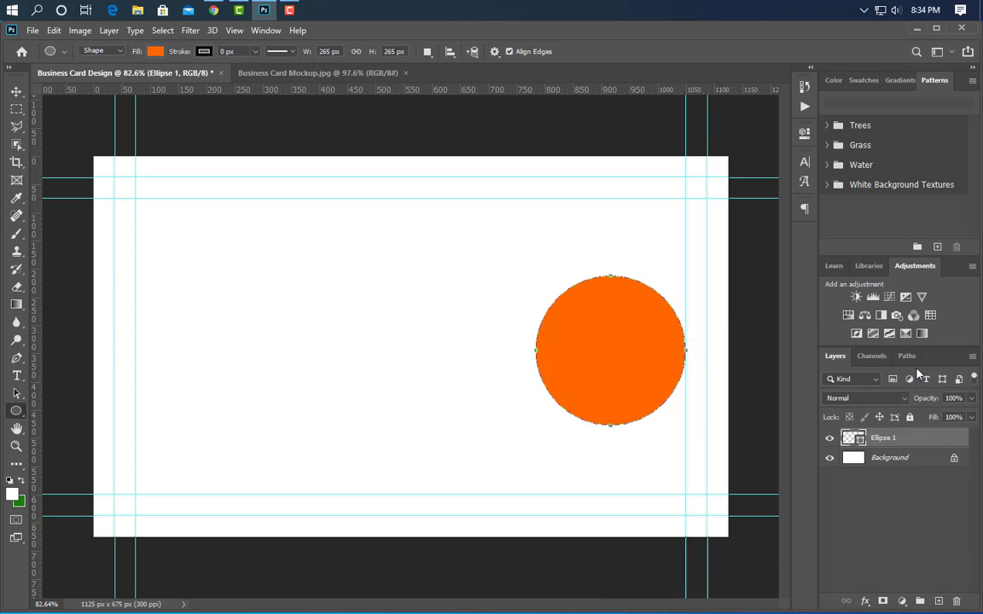
click(17, 92)
drag(636, 371, 595, 366)
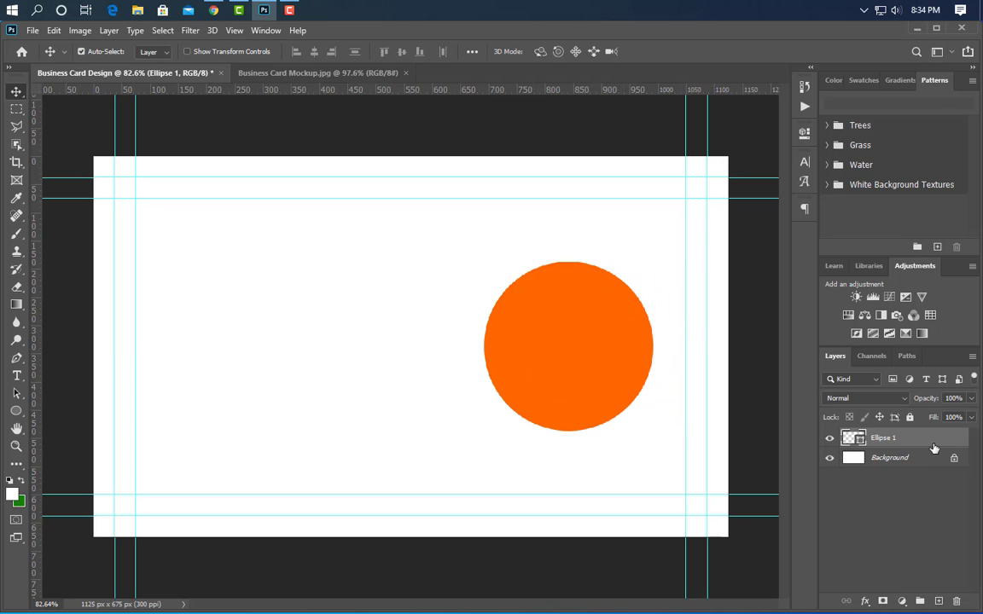
- Duplicate the orange circle and scale the copy to about 76%, centered inside the original
drag(934, 448, 938, 601)
key(ctrl+t)
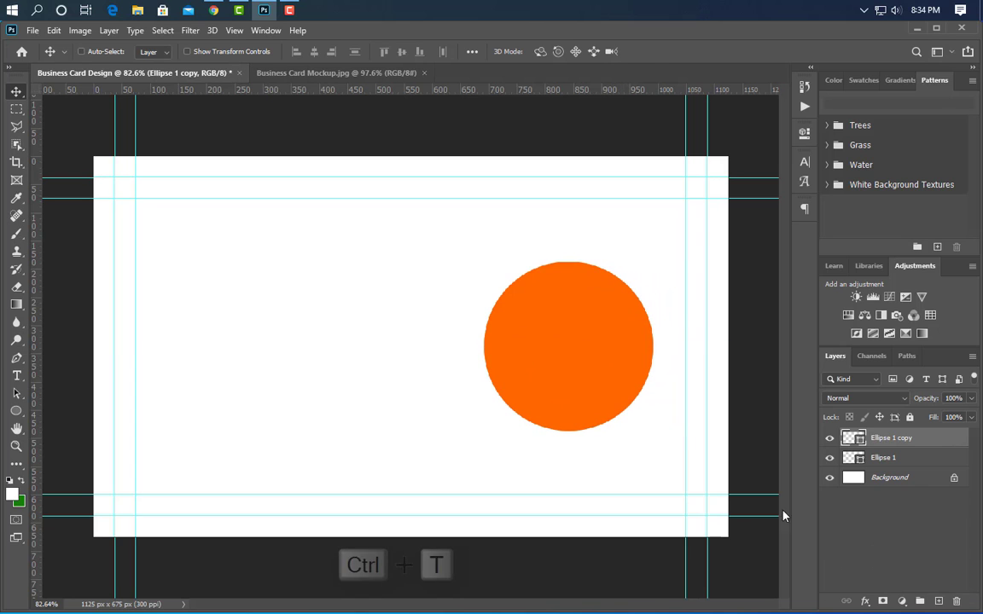
drag(570, 261, 571, 281)
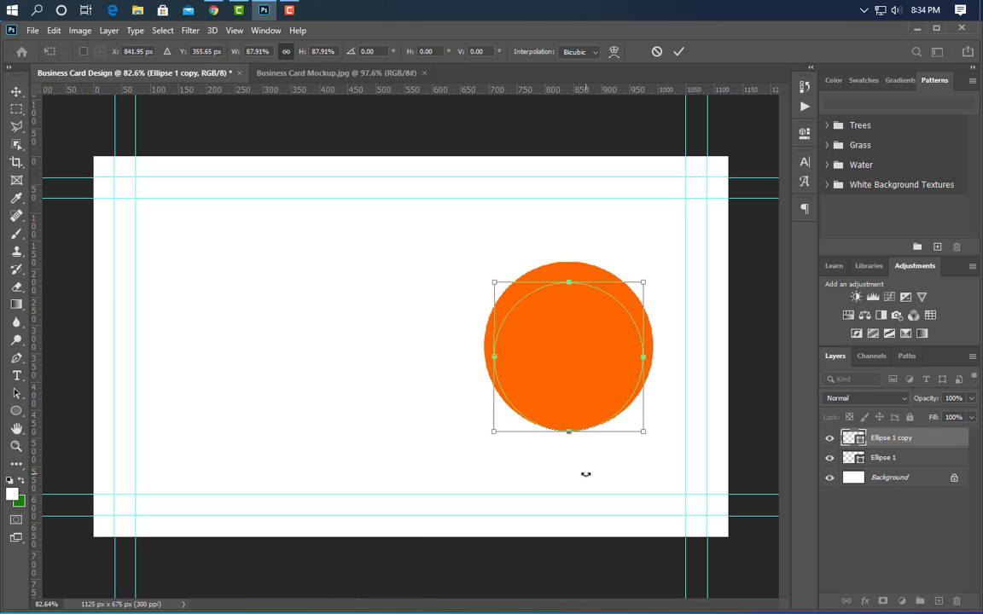
drag(569, 432, 568, 411)
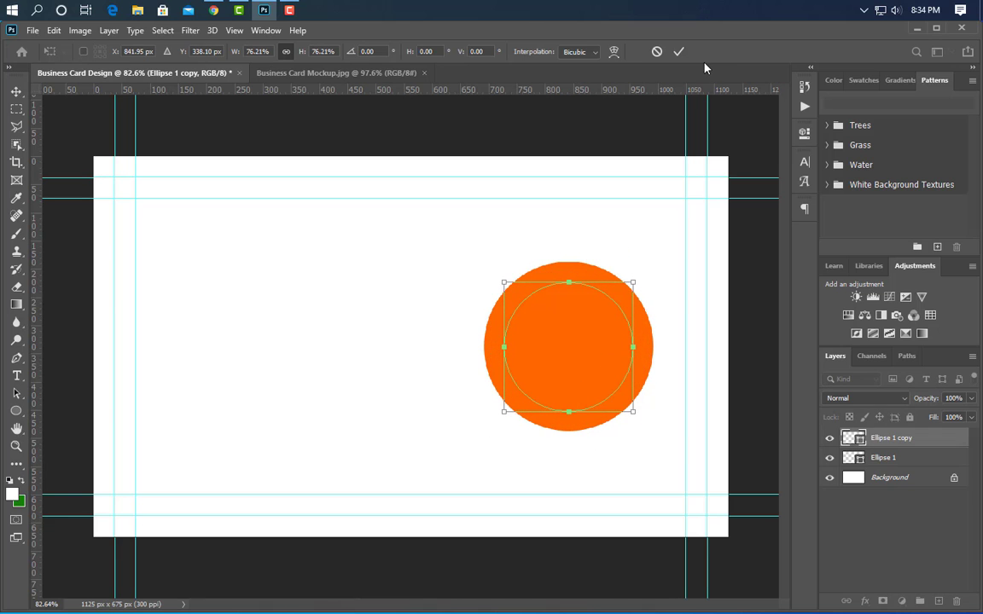
click(680, 52)
- Recolor the inner circle copy white, sampling the card background, to turn the orange circle into a ring
double_click(860, 441)
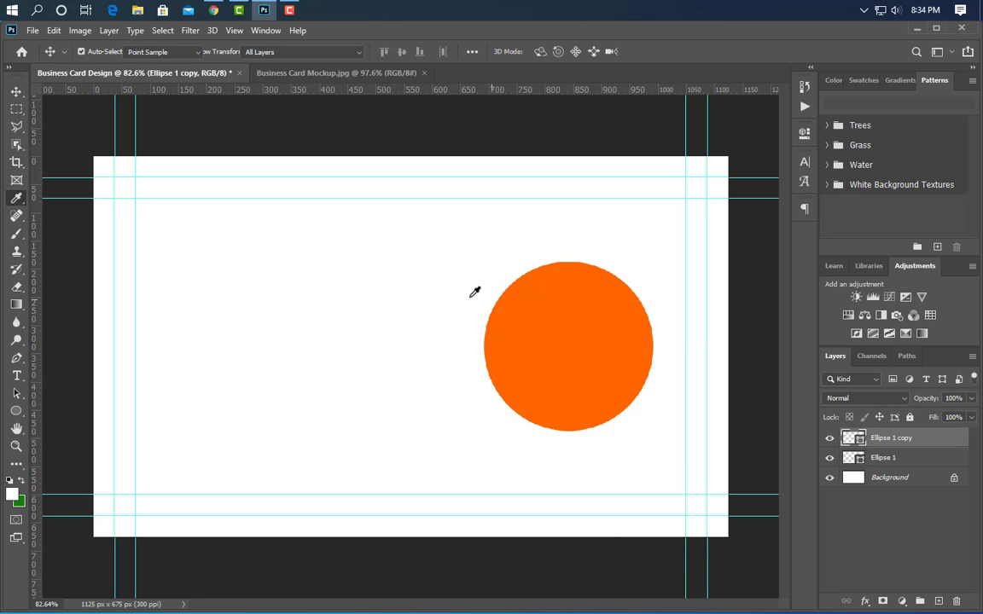
click(469, 299)
click(931, 372)
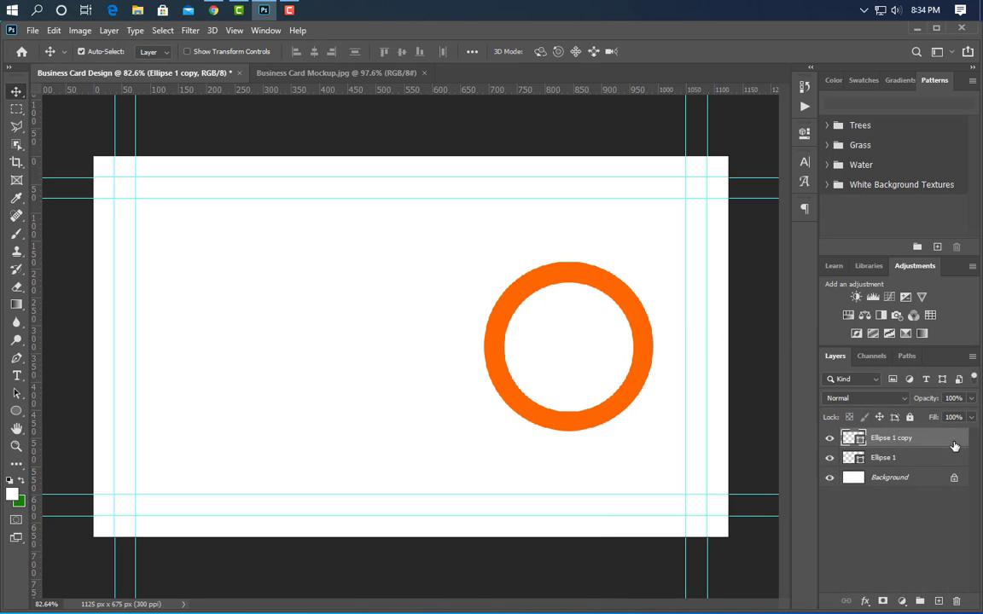
- Duplicate the white inner circle and scale the copy to about 72%, centered in the ring
drag(942, 443, 942, 597)
key(ctrl+t)
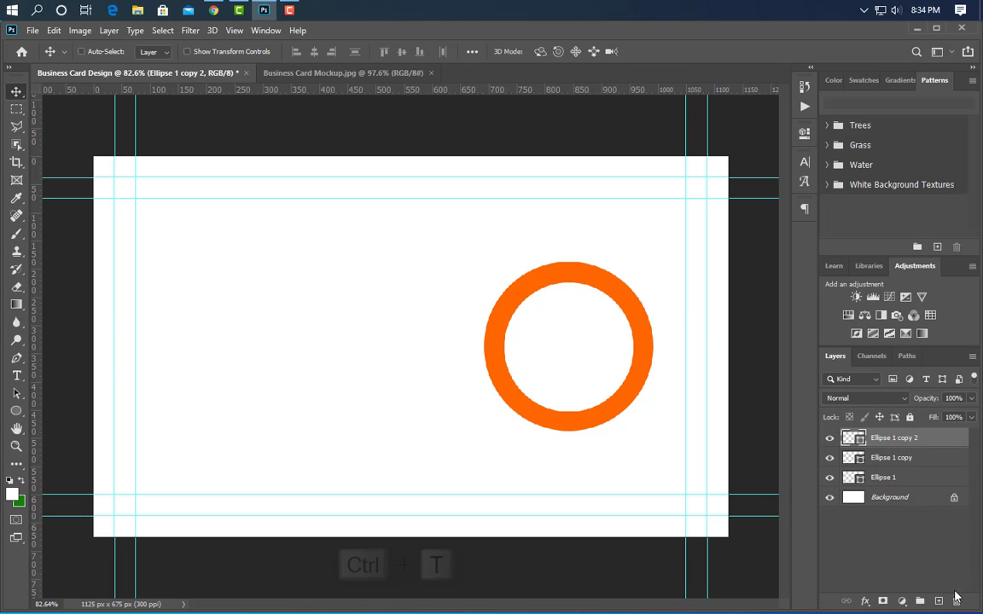
drag(566, 284, 567, 301)
drag(571, 410, 573, 399)
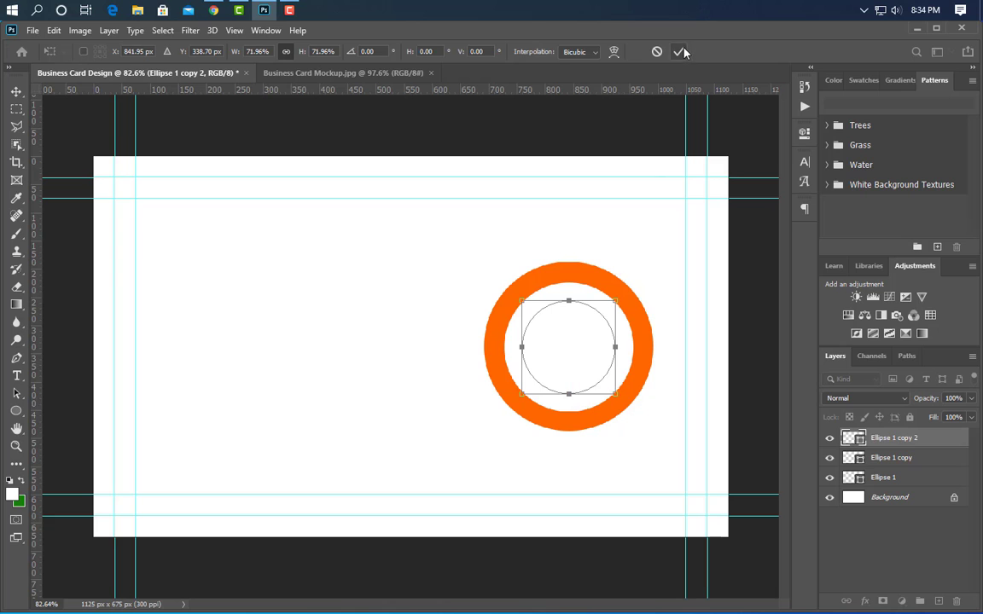
click(679, 51)
- Fill the smallest circle with dark navy 03132b and group it with the white circle
double_click(854, 437)
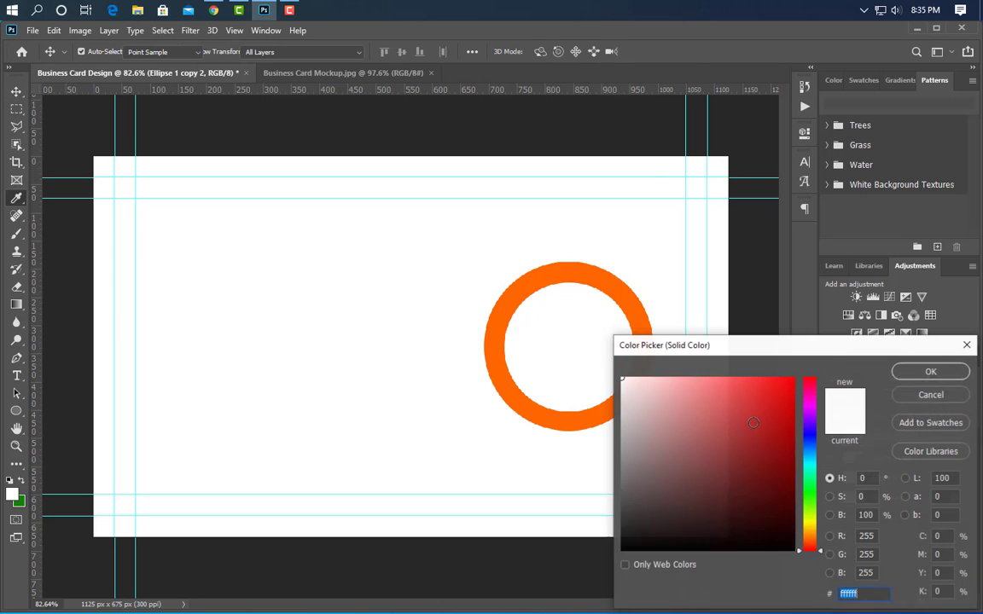
text(03132b)
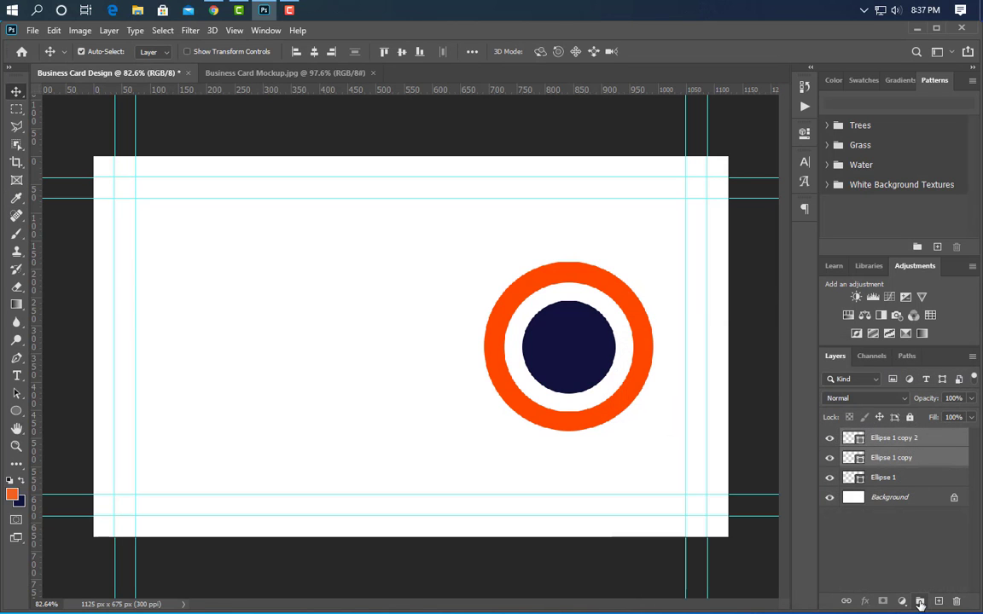
click(920, 602)
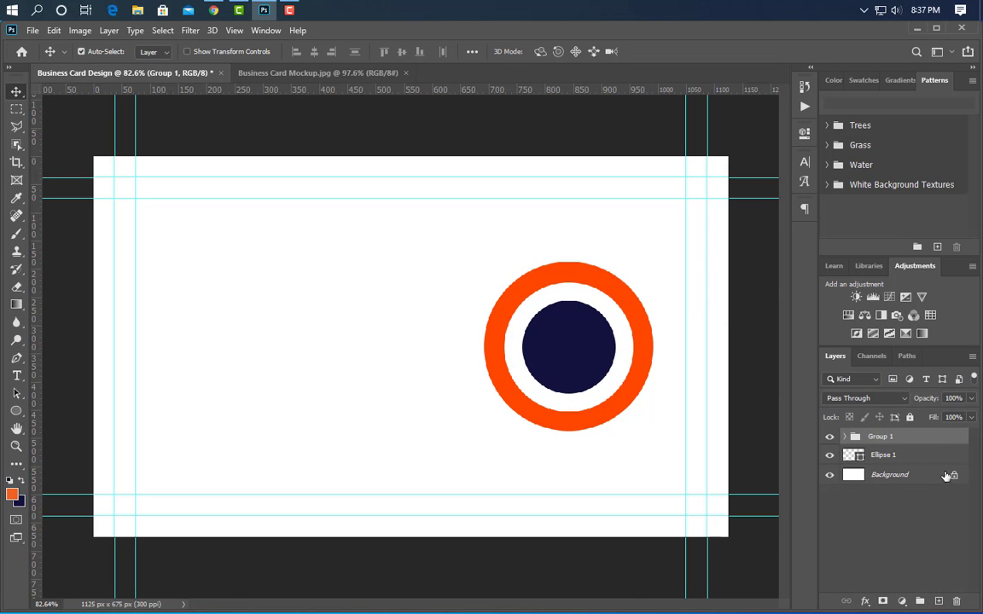
- Duplicate the navy circle group, scale the copy to about 90% over the ring's lower edge, and place another copy over its upper edge
key(ctrl+j)
key(ctrl+t)
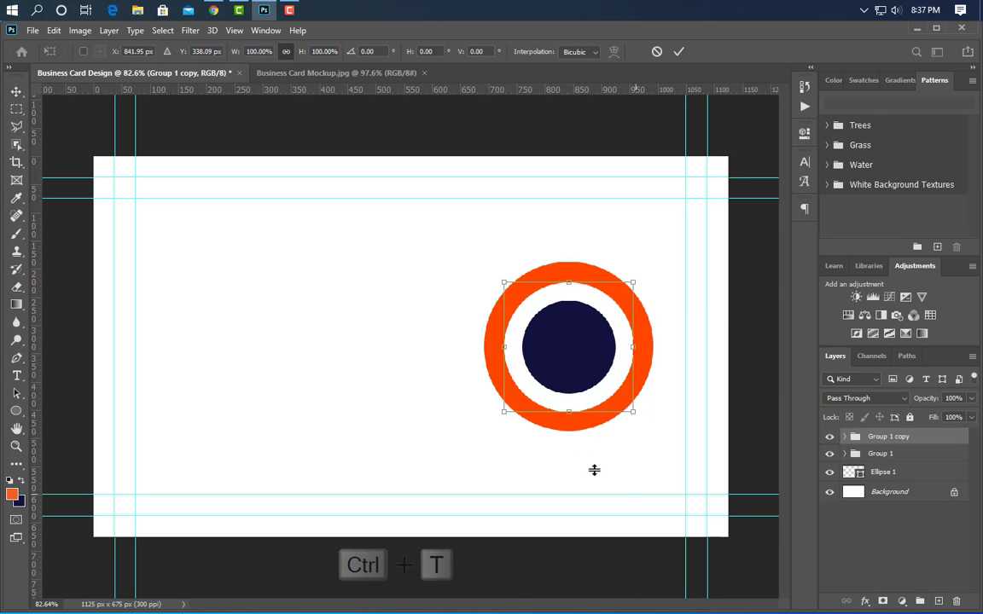
drag(588, 386, 604, 467)
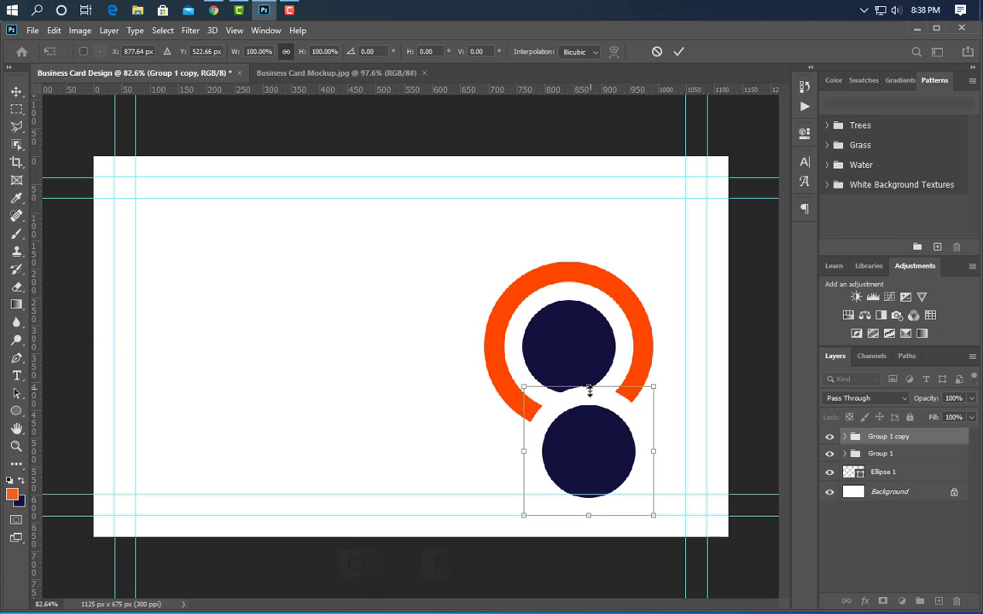
drag(588, 385, 588, 400)
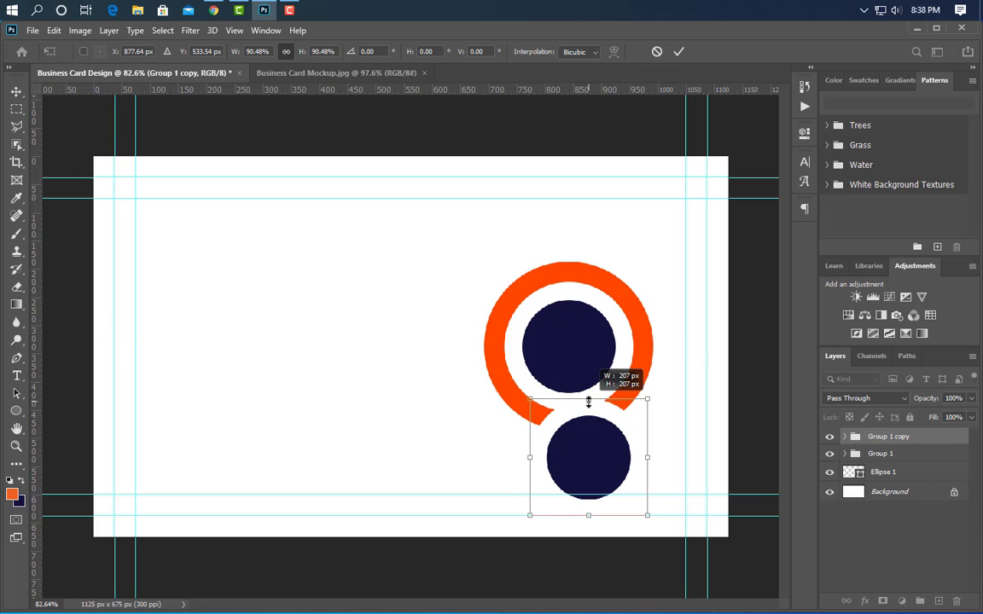
click(677, 53)
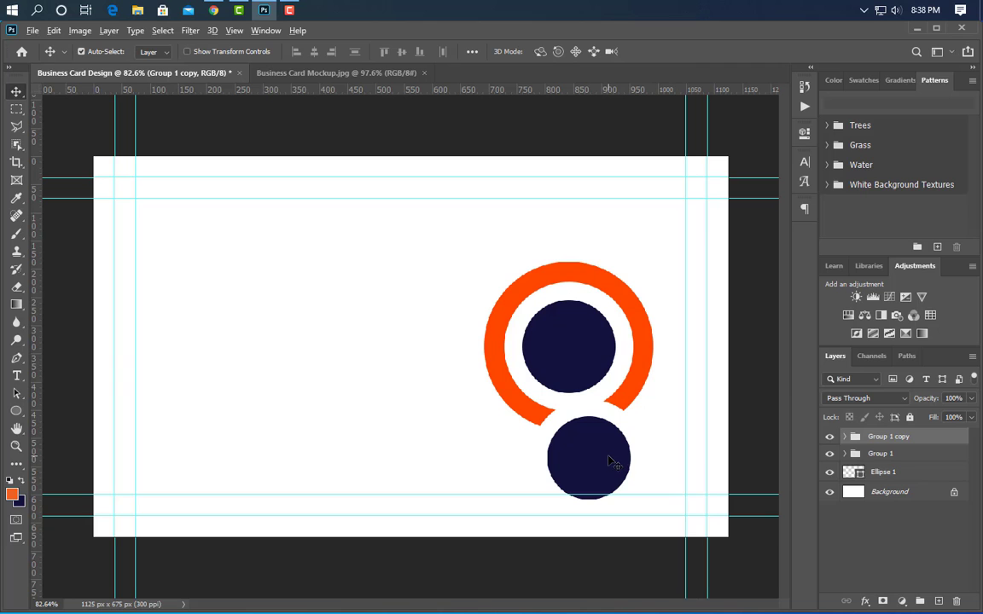
drag(608, 461, 619, 239)
- Group the central circle group with the orange ring layer and toggle the new group's visibility to check its contents
click(892, 583)
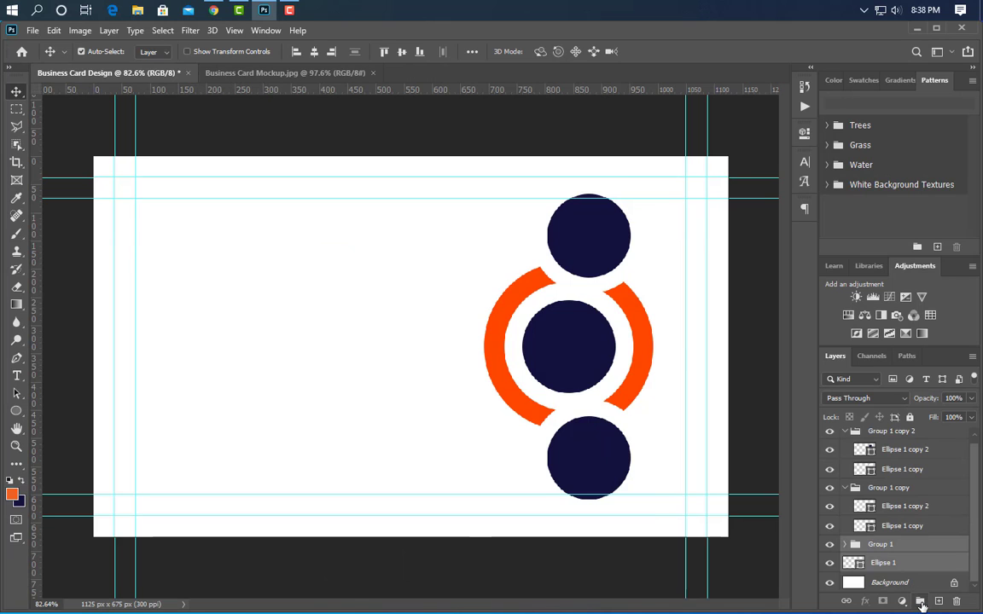
click(922, 604)
click(829, 549)
click(829, 549)
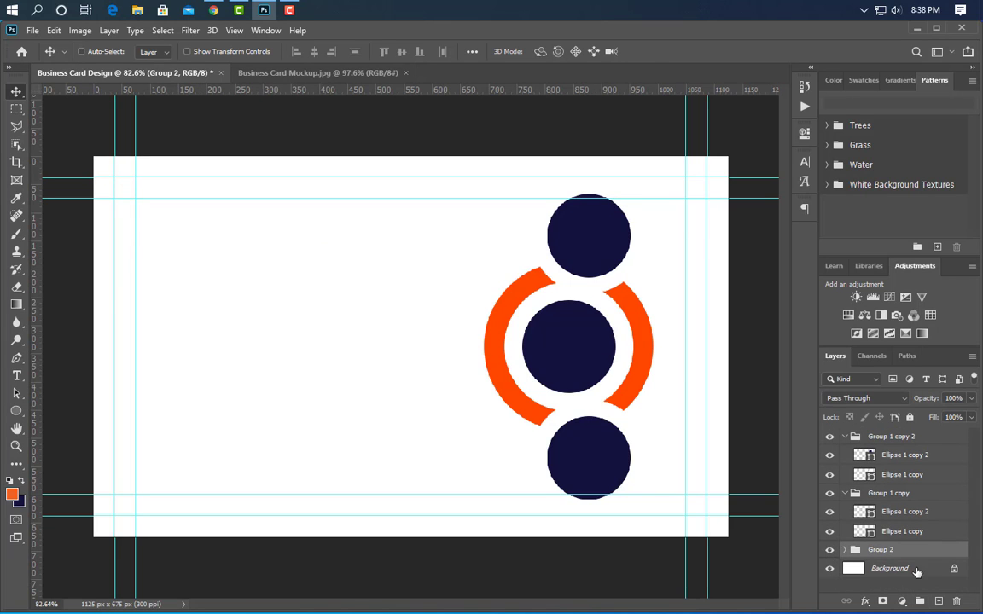
- Scale the group holding the orange ring and central circle to about 120%, extending it toward the card's left side
key(ctrl+t)
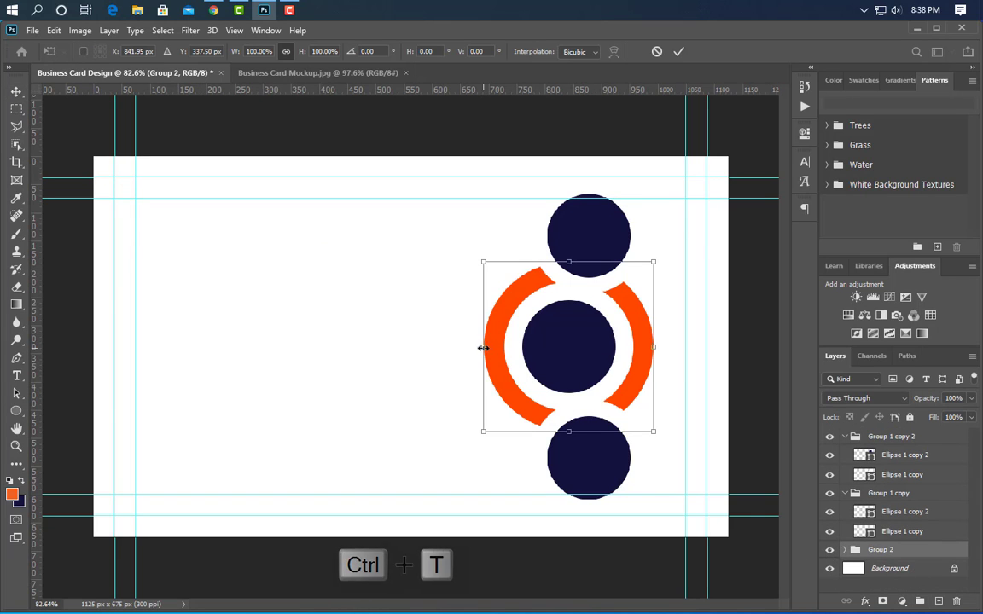
drag(482, 348, 442, 347)
drag(654, 347, 650, 347)
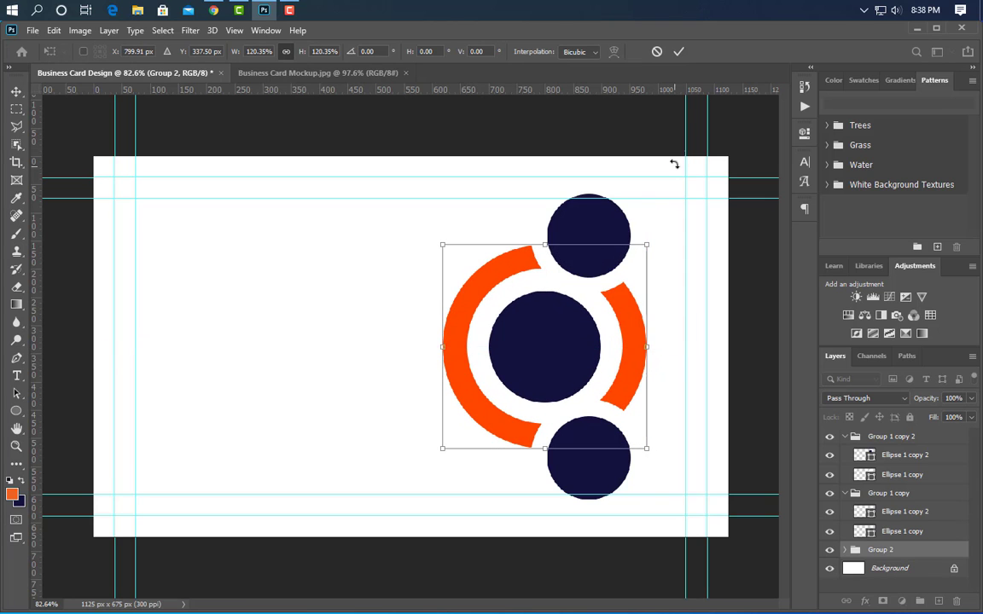
click(678, 51)
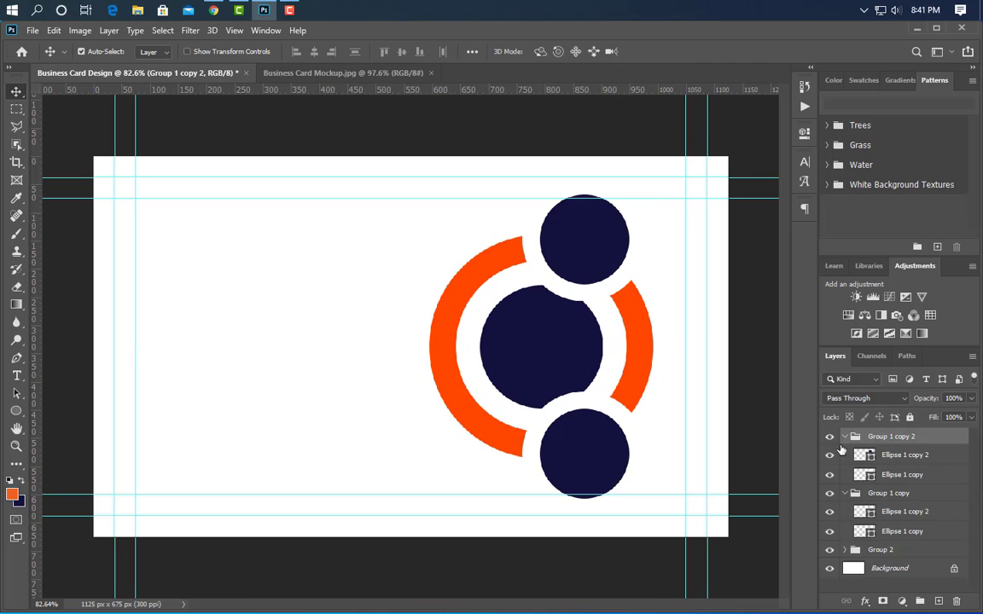
- Move the upper navy circle's group into Group 2, between the central circle group and the orange ring layer
click(844, 437)
drag(956, 442, 952, 520)
click(858, 437)
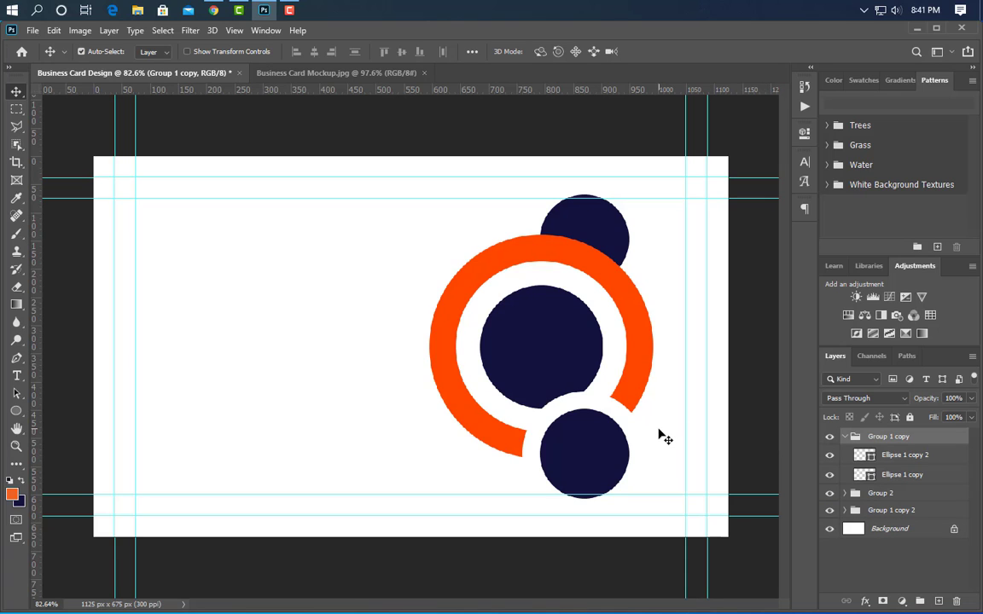
click(845, 493)
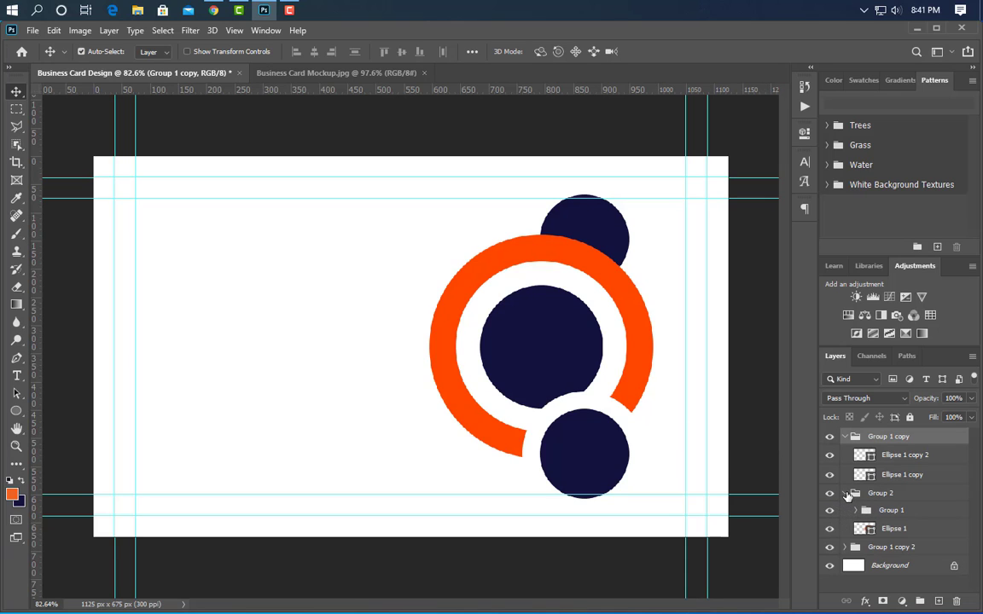
click(827, 531)
click(828, 532)
drag(883, 557, 923, 516)
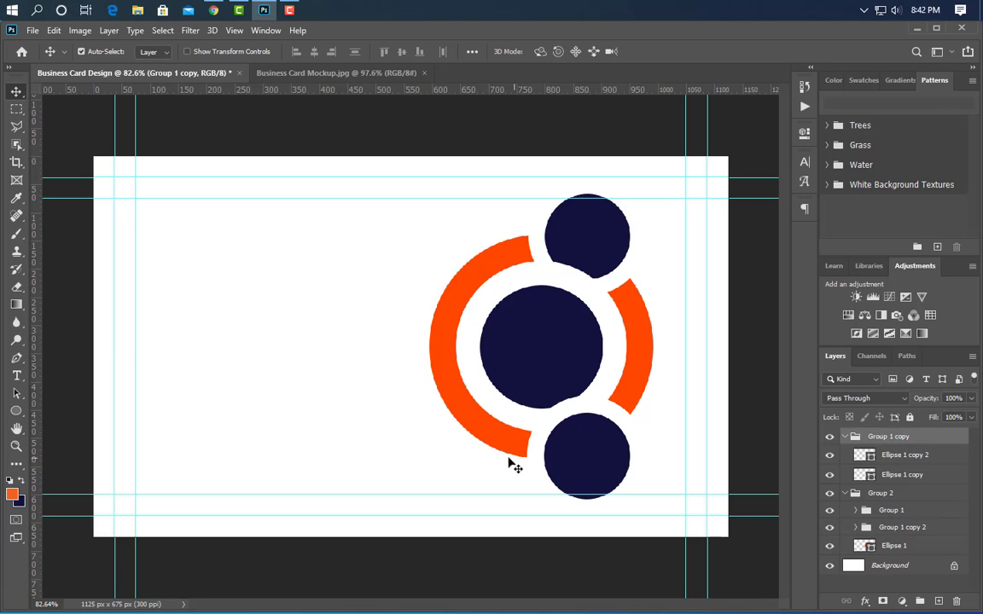
- Fill the lower small circle with grey a8a8a9 and collapse the expanded layer groups
click(624, 463)
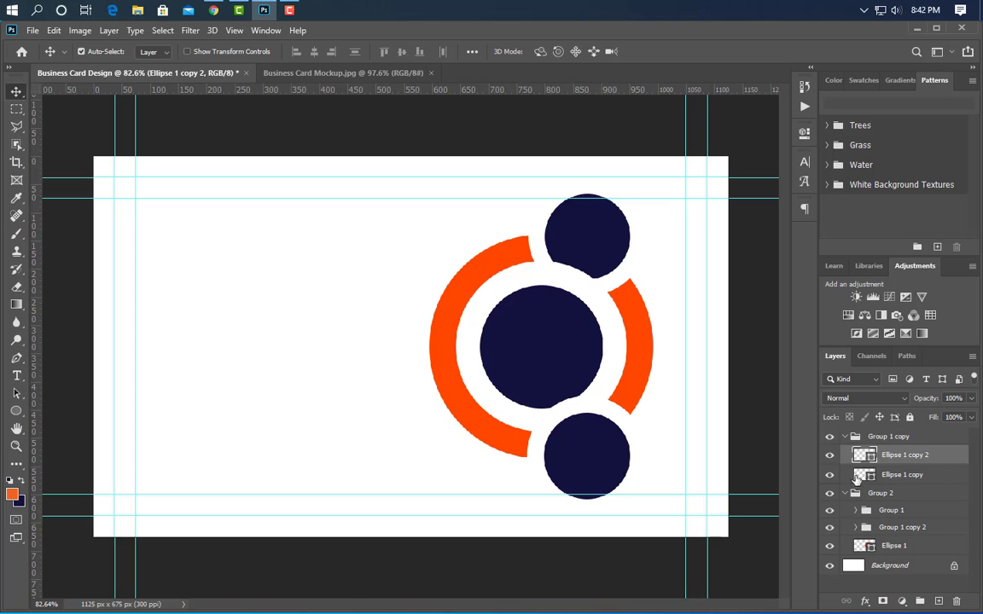
double_click(872, 462)
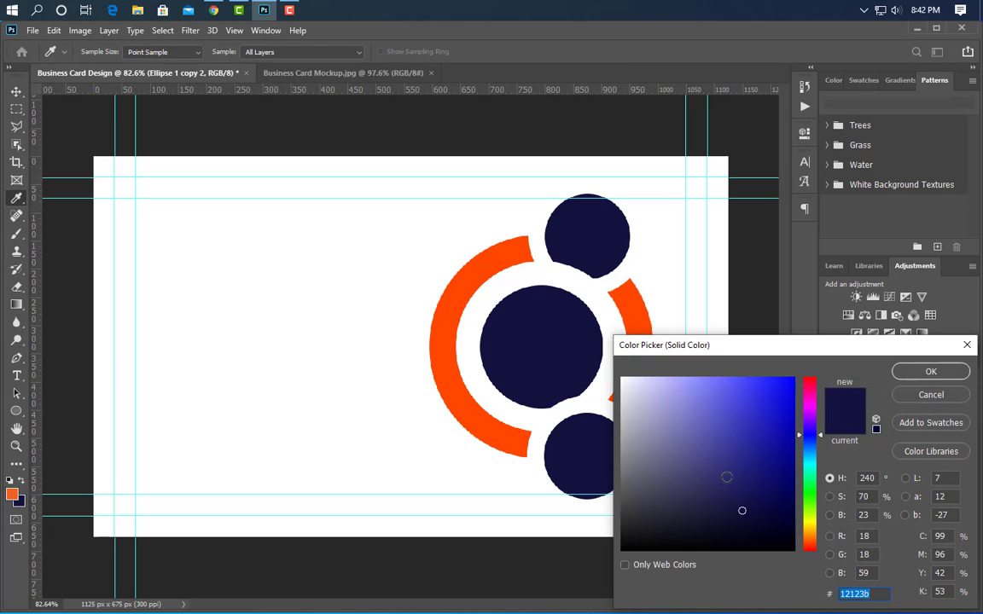
drag(726, 477, 622, 435)
click(931, 373)
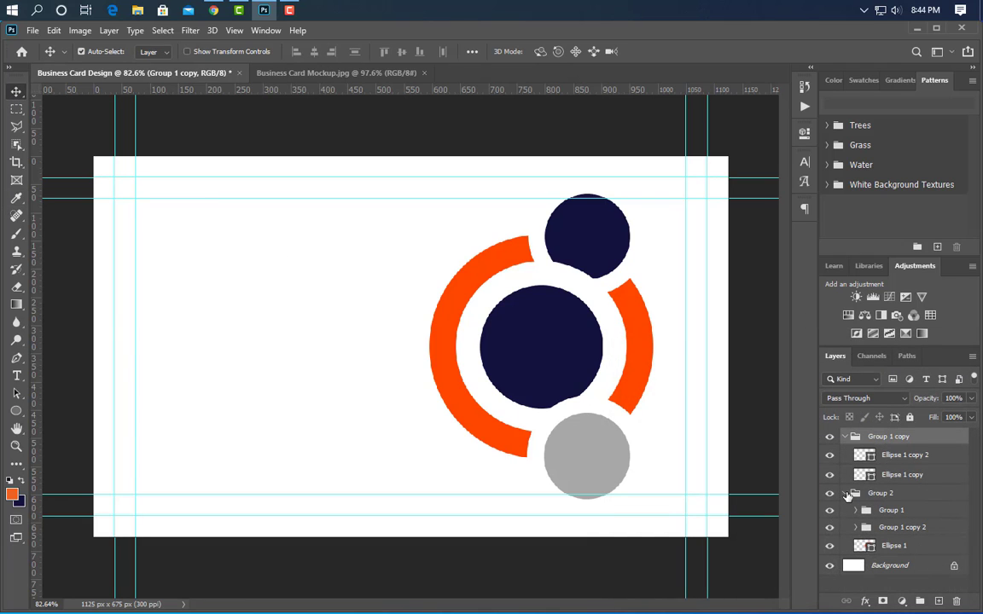
click(845, 494)
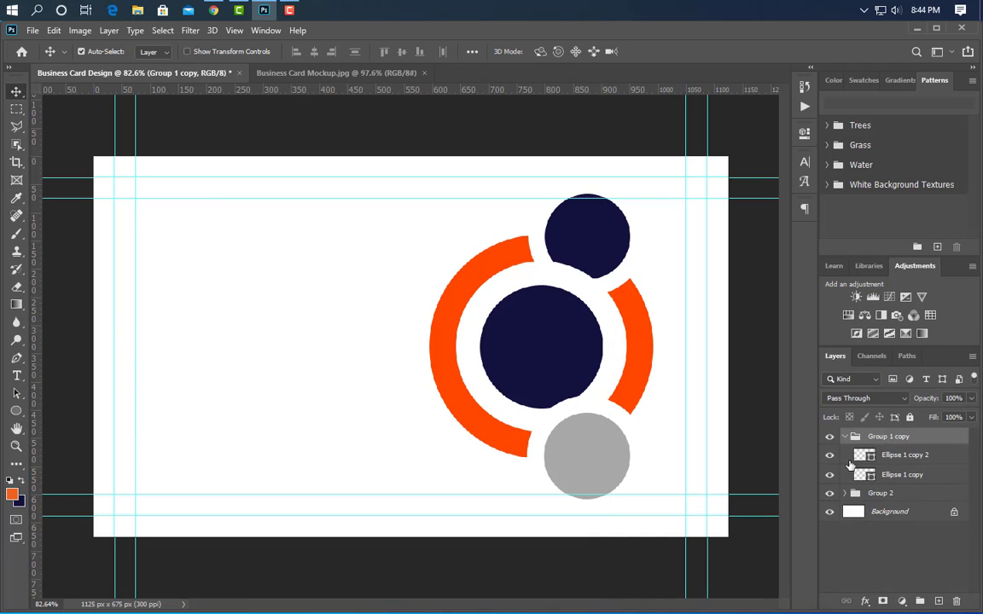
click(845, 437)
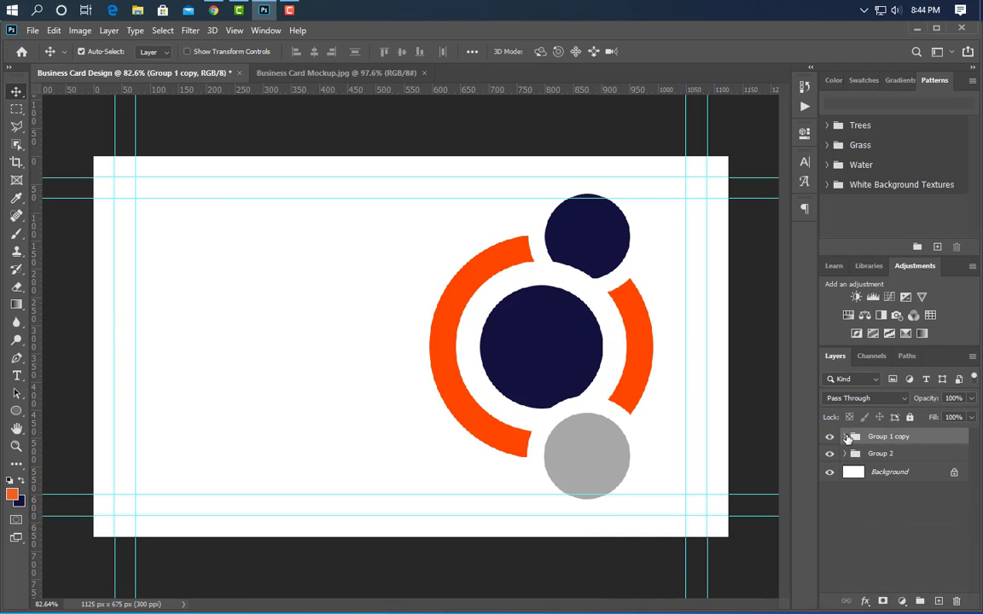
- Draw an orange rectangle about 874 by 301 px from the central circle past the card's left edge and stack it below the circle groups
click(16, 410)
right_click(16, 410)
click(68, 412)
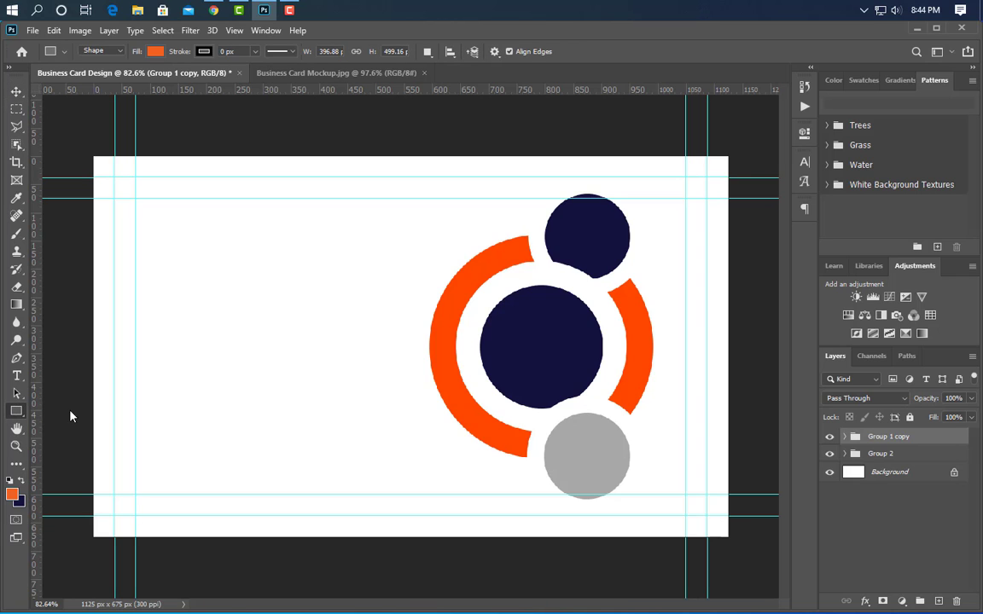
mouse_move(537, 261)
mouse_down()
mouse_move(503, 342)
mouse_move(342, 411)
mouse_move(167, 435)
mouse_move(45, 431)
mouse_up()
click(766, 129)
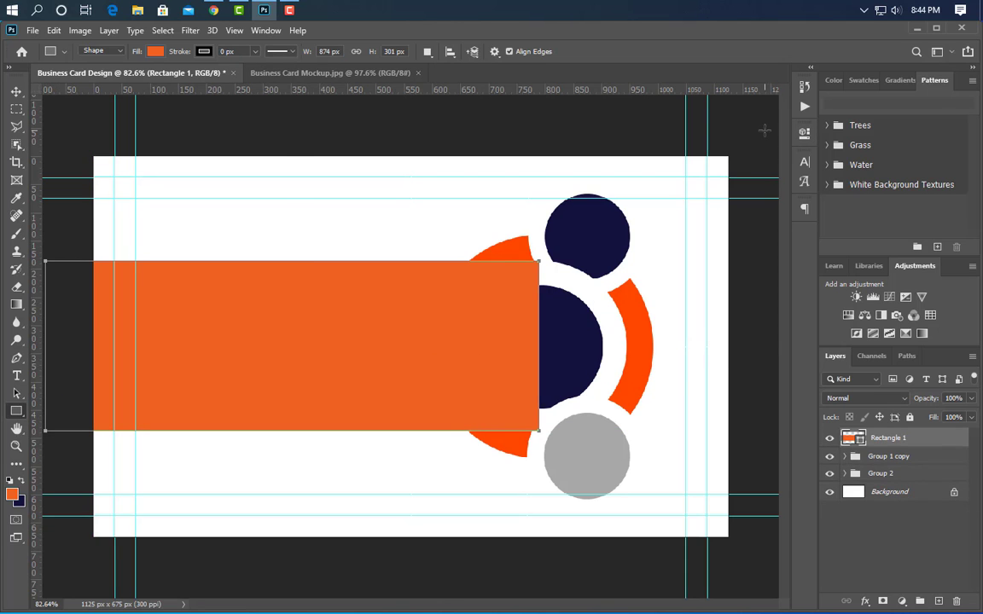
drag(916, 457, 917, 484)
click(17, 91)
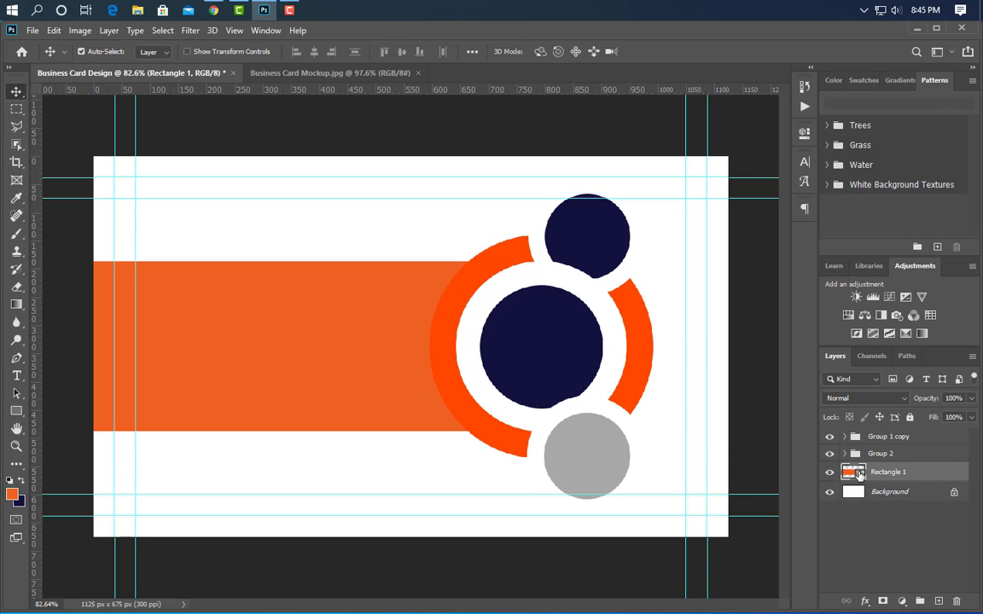
- Fill the new rectangle with the dark navy sampled from the central circle
double_click(860, 475)
click(566, 346)
click(931, 373)
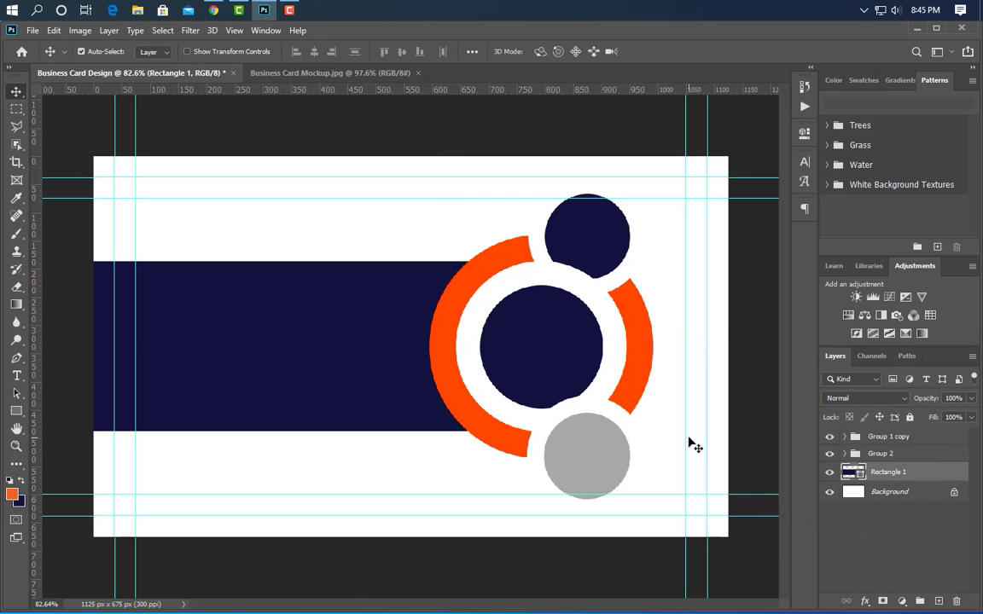
- Copy the navy rectangle up to the card's top edge, nudge the copy right to the upper circle's centre, and fill it with orange ff4800
drag(357, 358, 366, 215)
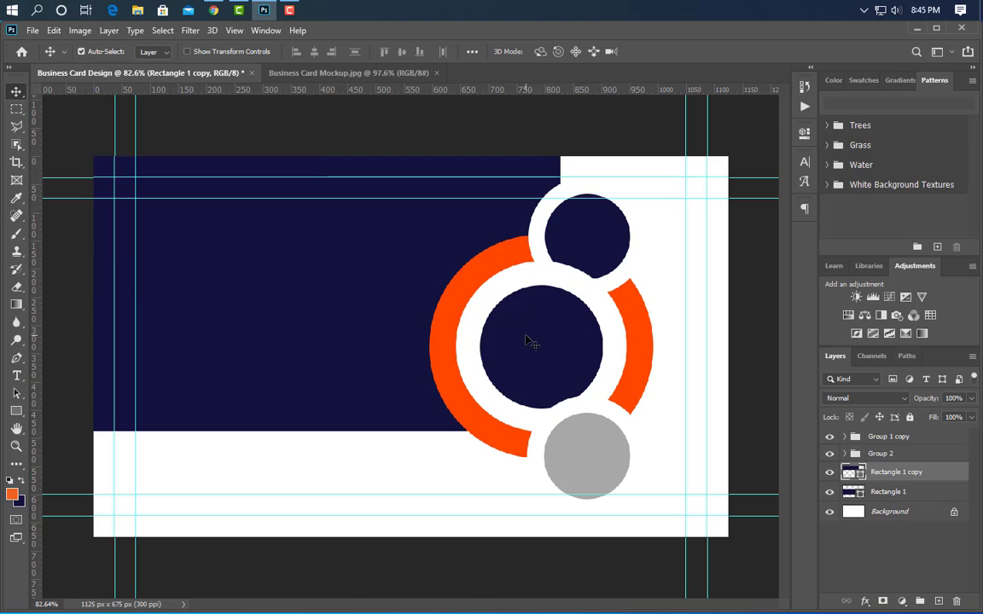
key(Right)
key(Right)
key(Right)
key(Right)
key(Right)
key(Right)
key(Right)
key(Right)
key(Right)
key(Right)
key(Right)
key(Right)
key(Right)
key(Right)
key(Right)
key(Right)
key(Right)
key(Right)
key(Right)
key(Right)
key(Right)
key(Right)
key(Right)
key(Right)
key(Right)
key(Right)
key(Right)
key(Right)
key(Right)
key(Right)
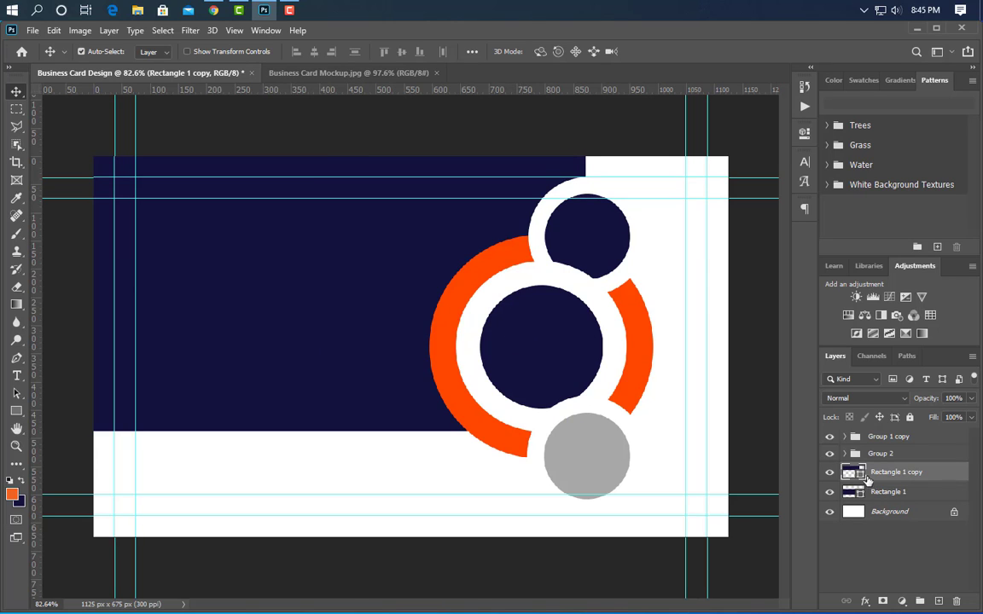
click(452, 284)
click(947, 372)
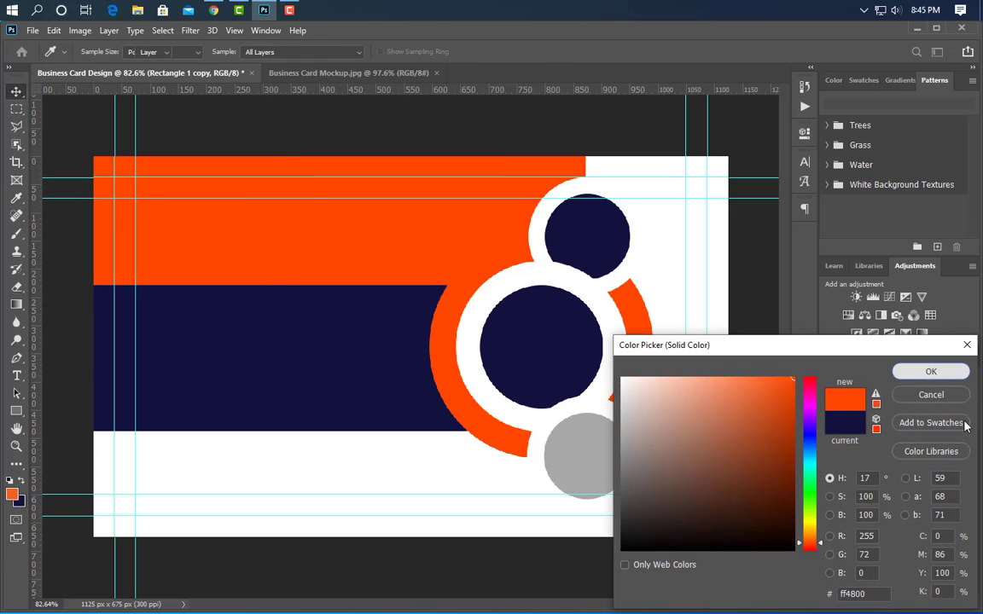
- Copy the orange rectangle down to the card's bottom edge and stack both orange rectangles below the navy one
drag(366, 237, 372, 520)
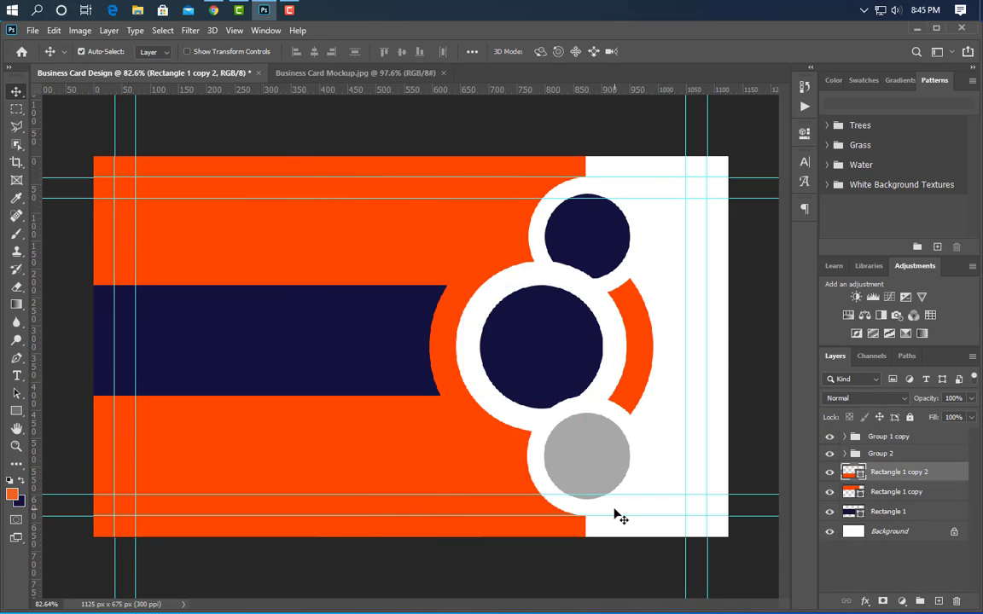
shift+click(939, 497)
drag(941, 500, 941, 522)
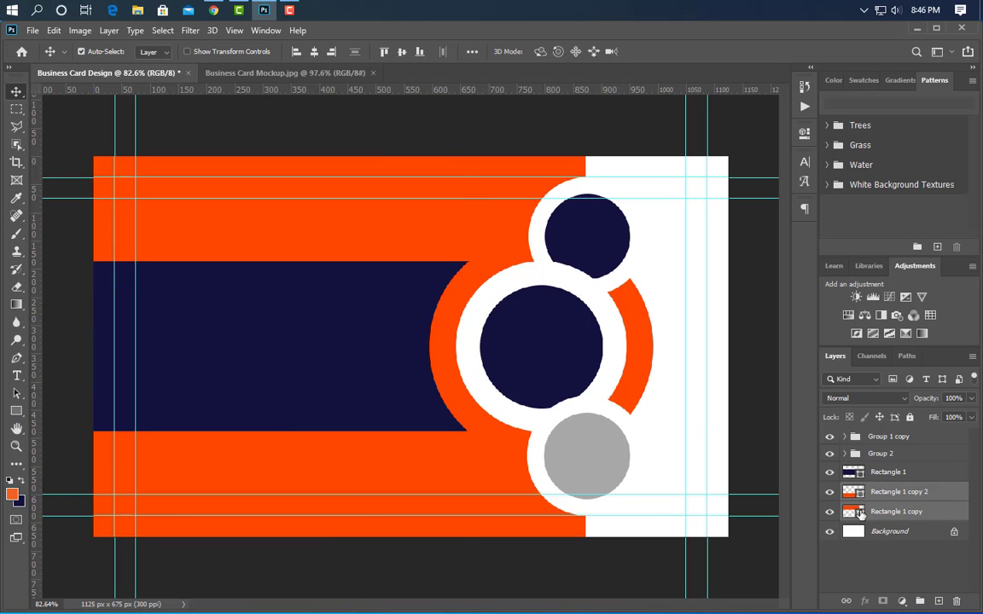
- Fill the bottom rectangle with grey a8a8a9 sampled from the lower circle
double_click(853, 493)
click(584, 458)
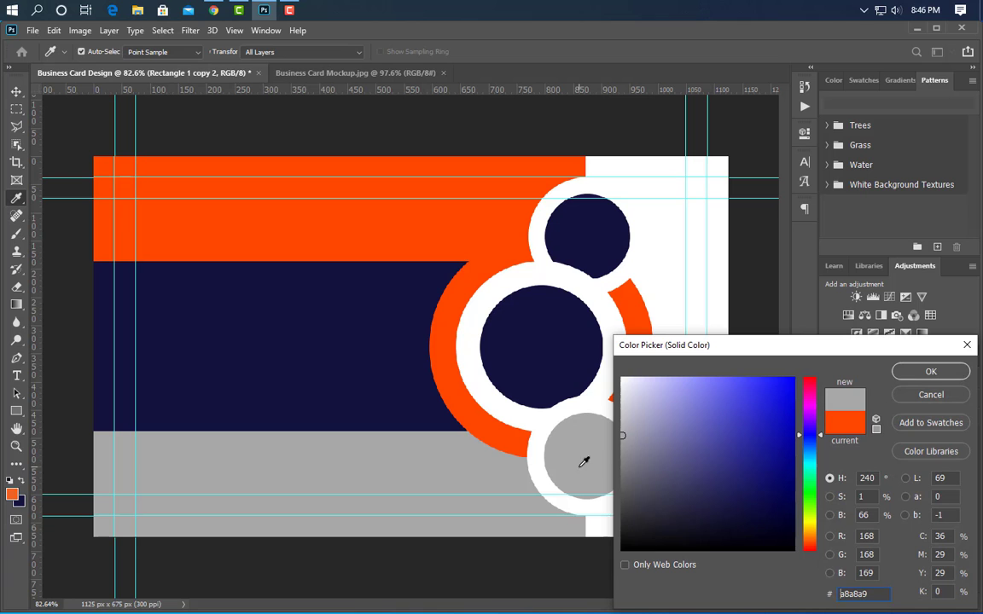
click(930, 372)
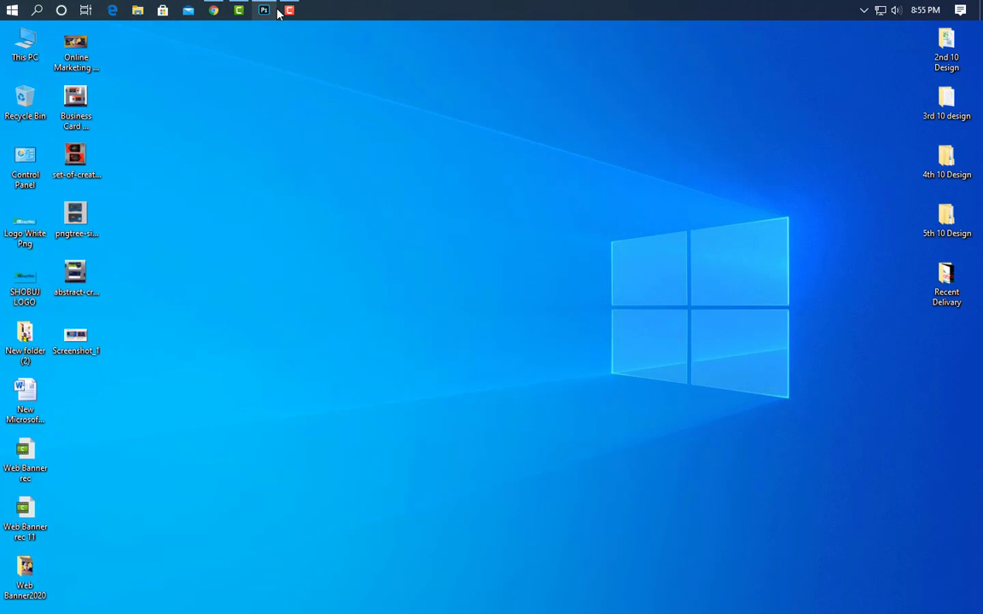
- Place the Logo White Png file from the desktop on the navy band and scale it to about 41% width and 43% height
drag(26, 229, 244, 352)
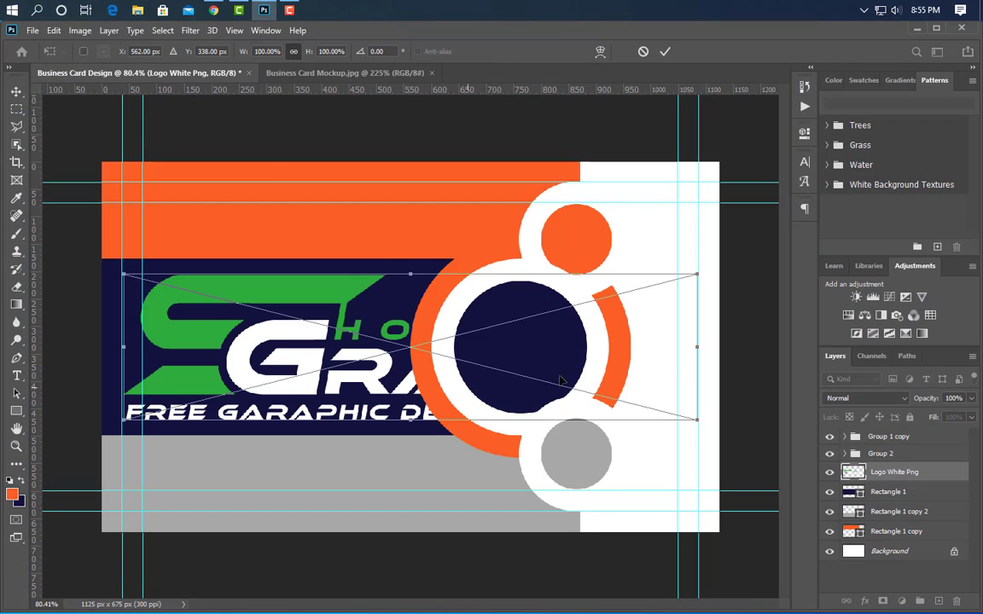
drag(694, 351, 337, 353)
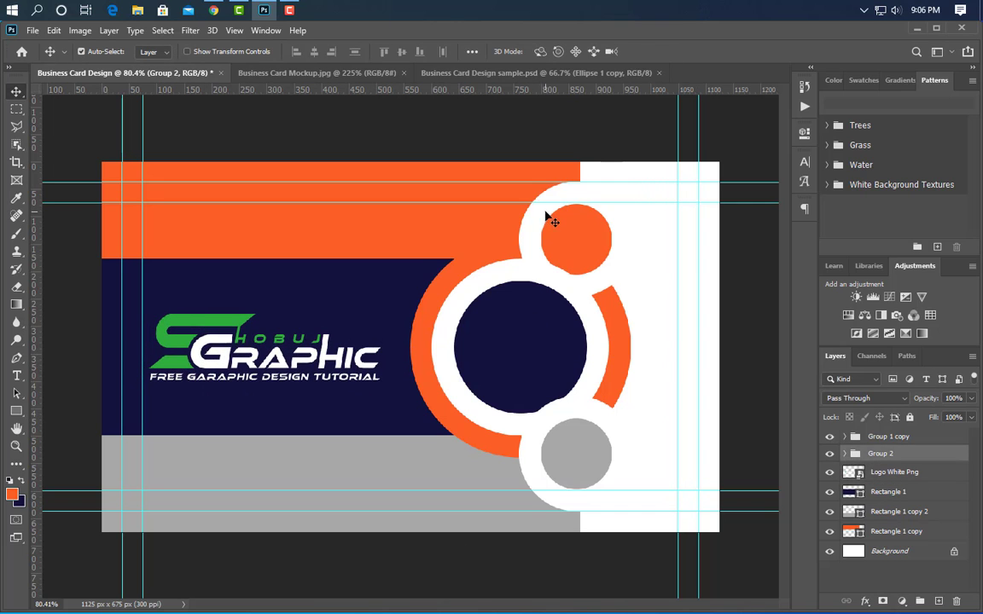
- Add an inner shadow to the white circle behind the upper orange circle and set its opacity to 60%
click(550, 221)
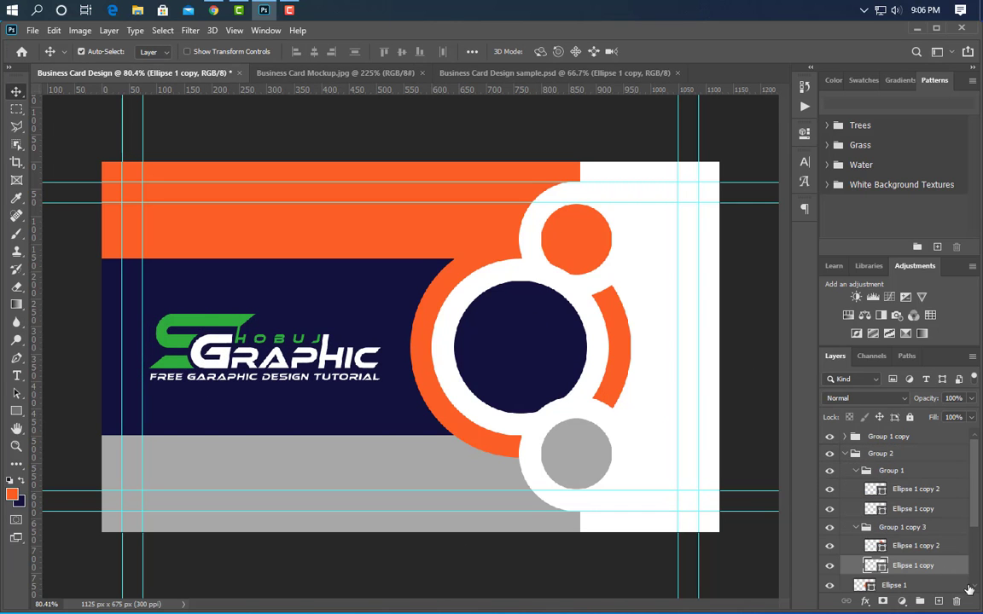
double_click(947, 566)
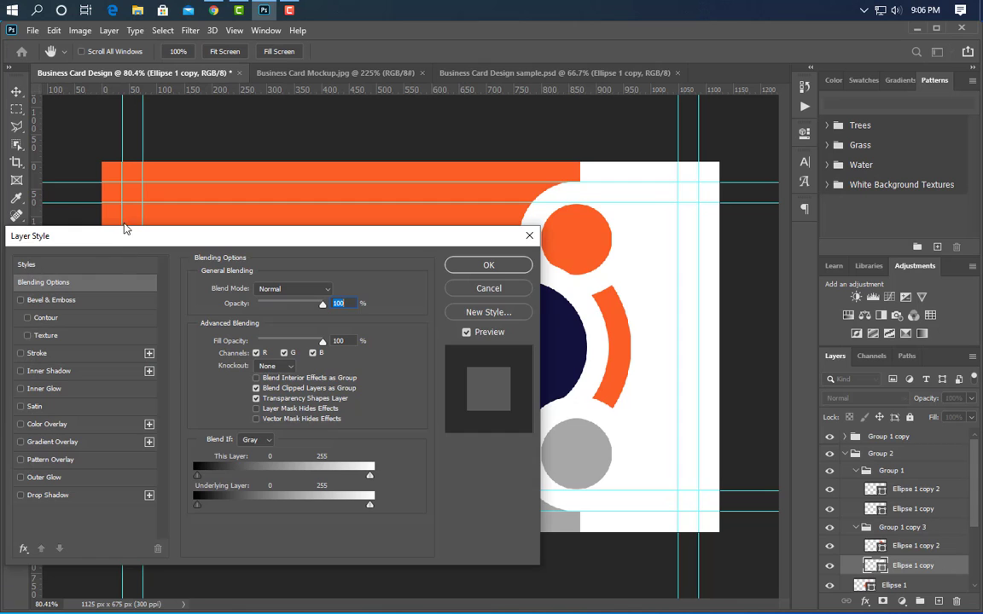
drag(124, 228, 385, 306)
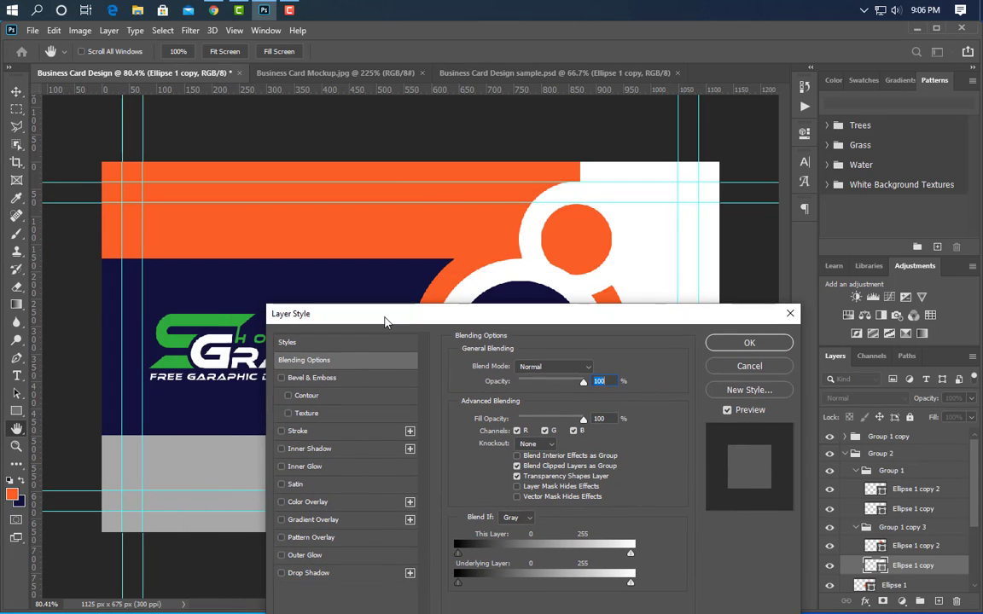
click(359, 450)
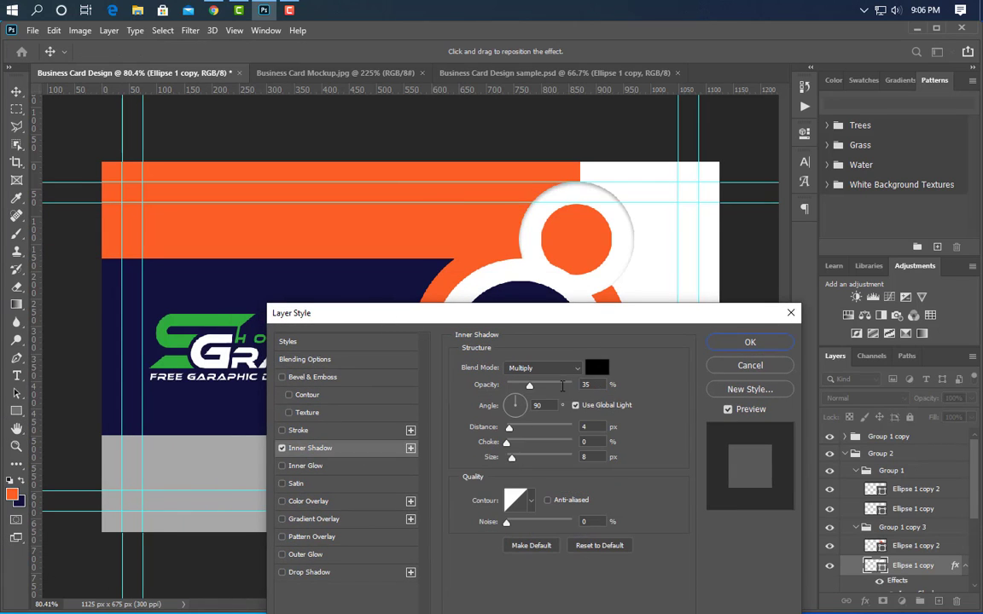
drag(596, 386, 554, 386)
text(60)
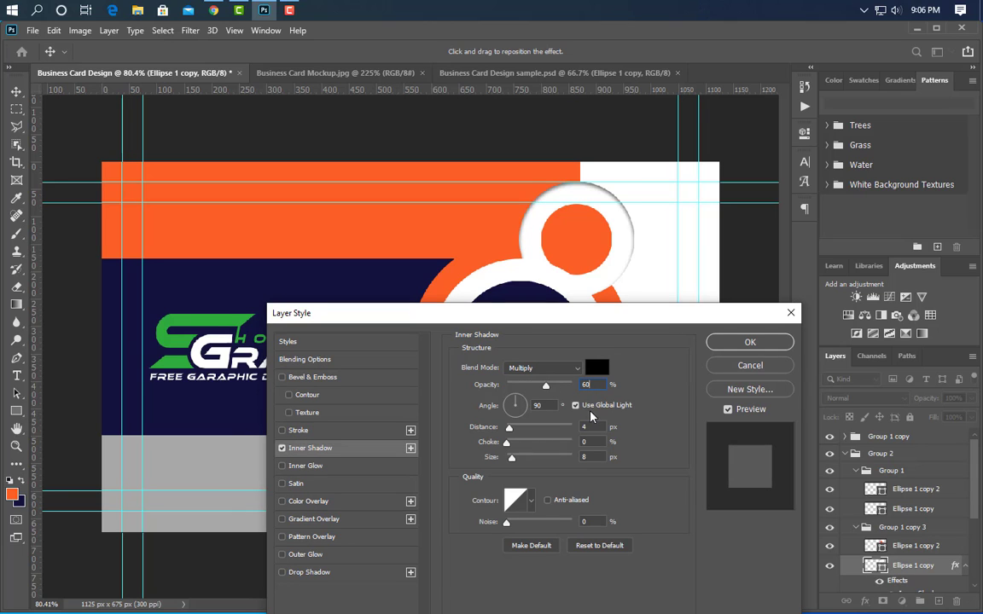
- Set the inner shadow's angle to 145°, distance to 8 px, choke to 5% and size to 10 px, and apply it
key(Tab)
text(145)
key(Tab)
text(8)
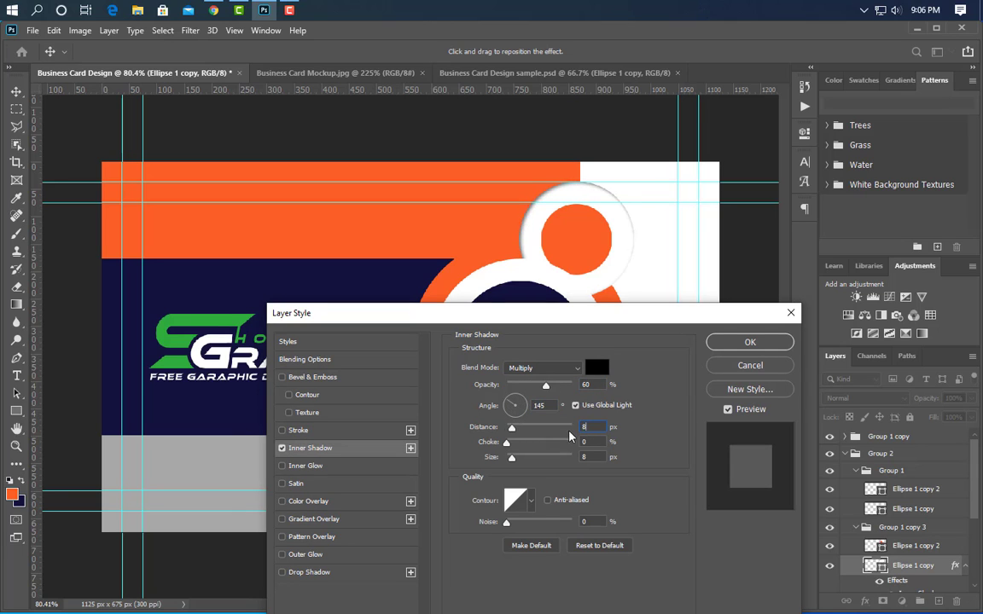
key(Tab)
text(5)
key(Tab)
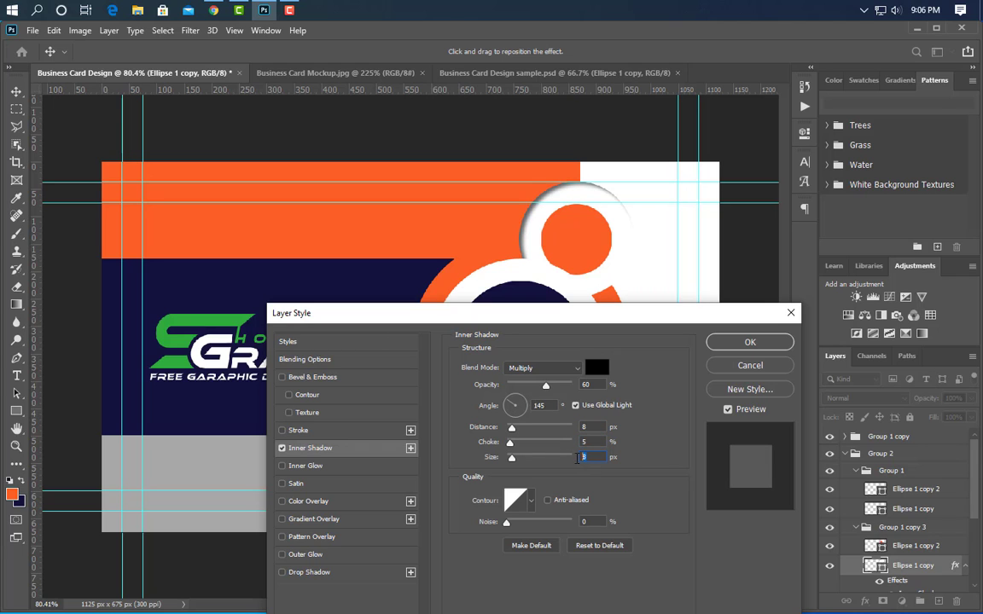
text(10)
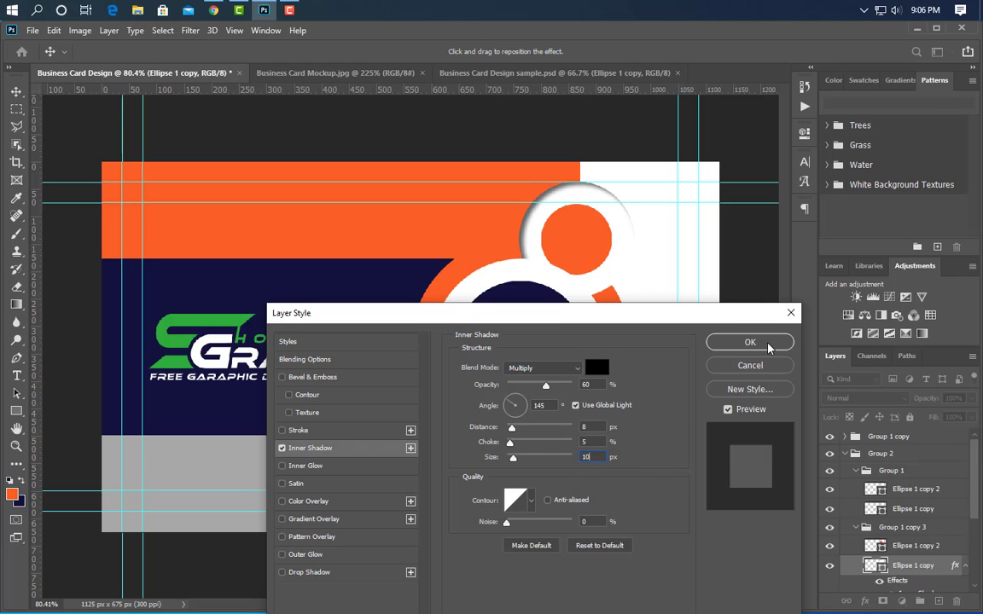
click(750, 342)
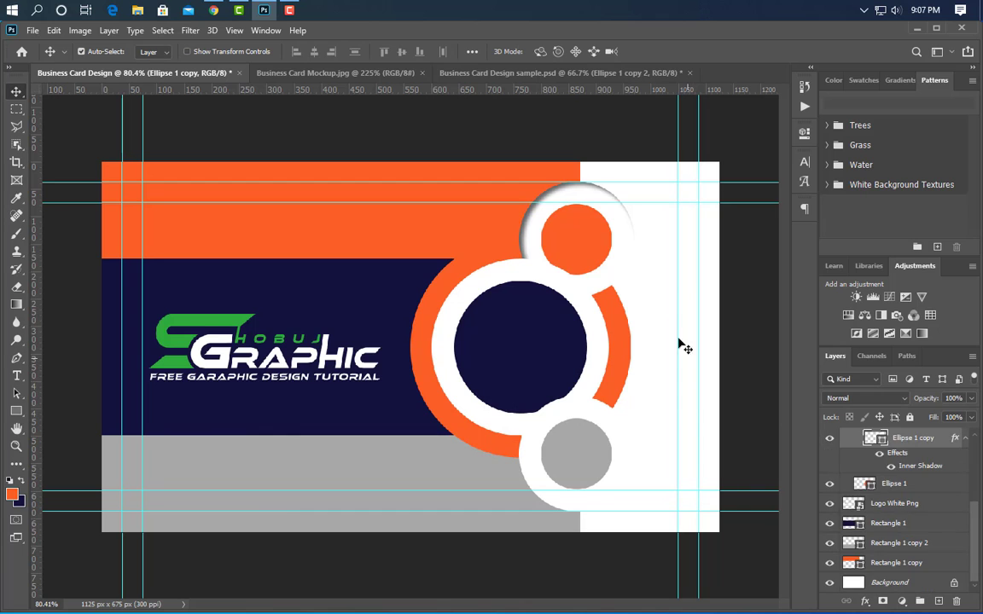
- Add a drop shadow to the upper orange circle with 50% opacity, 145° angle, 5 px distance, 5% spread and 10 px size
key(ctrl+j)
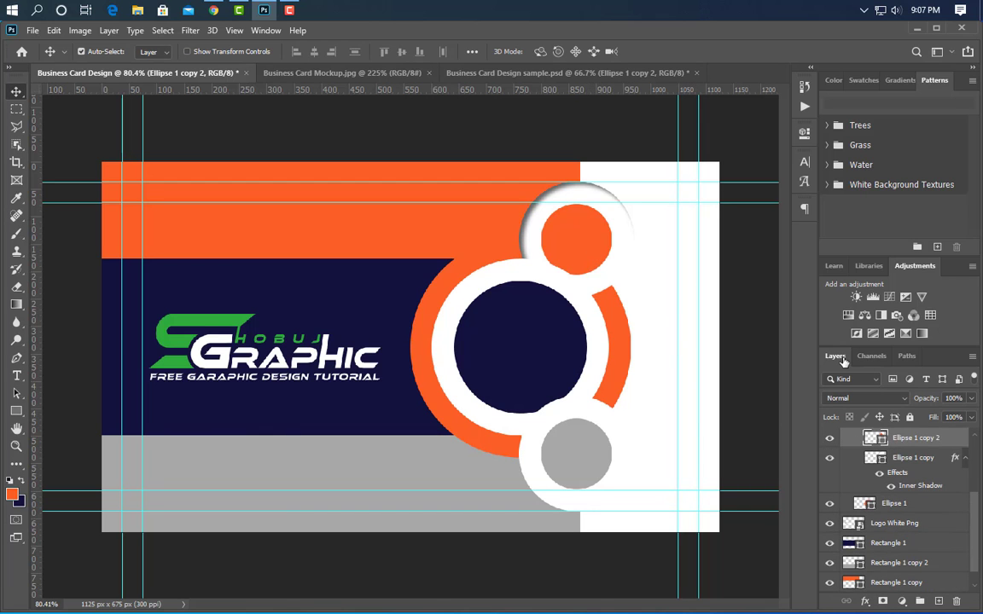
double_click(951, 438)
click(333, 542)
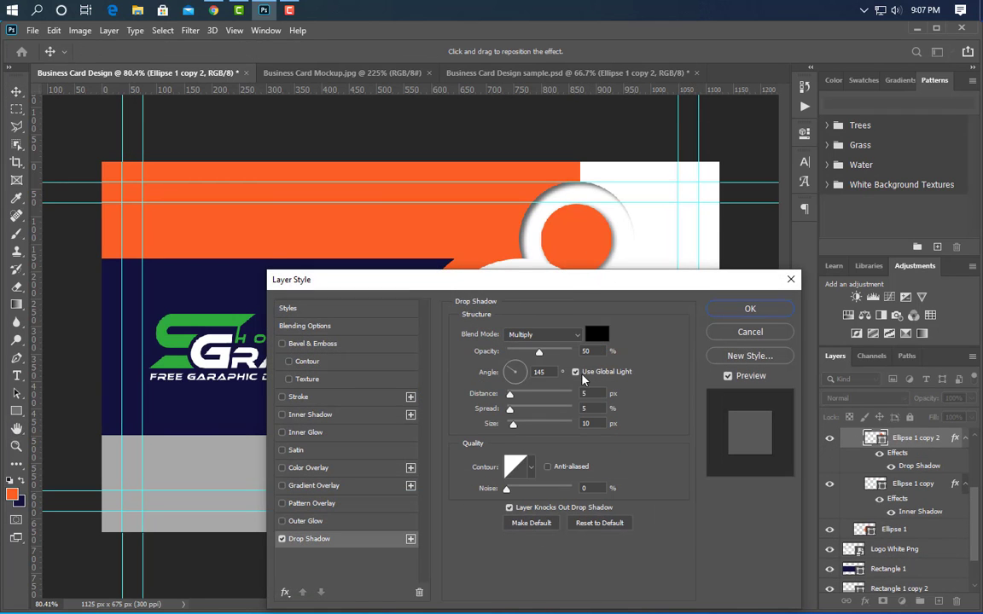
click(587, 394)
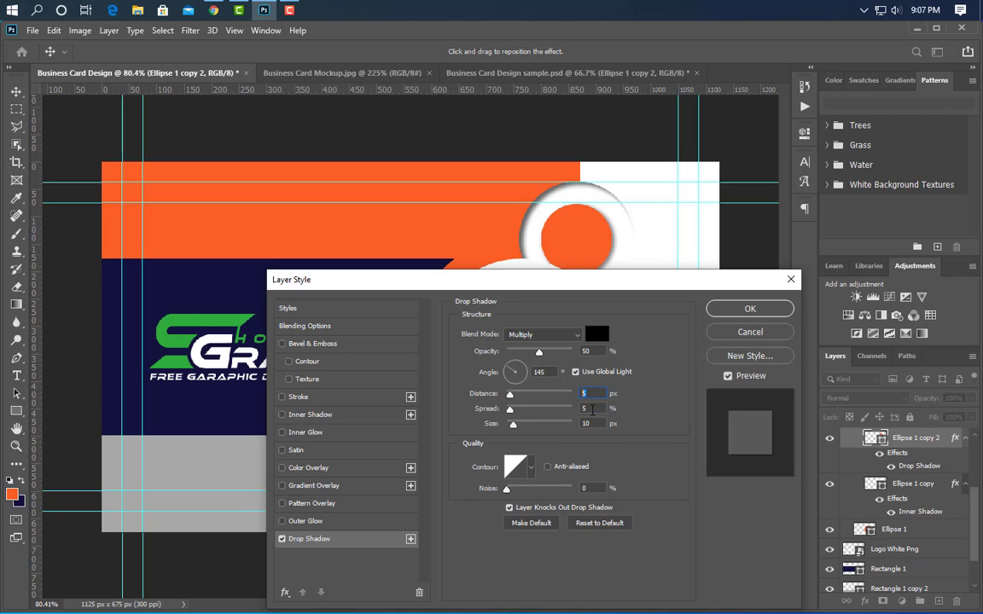
key(Tab)
key(Tab)
click(730, 312)
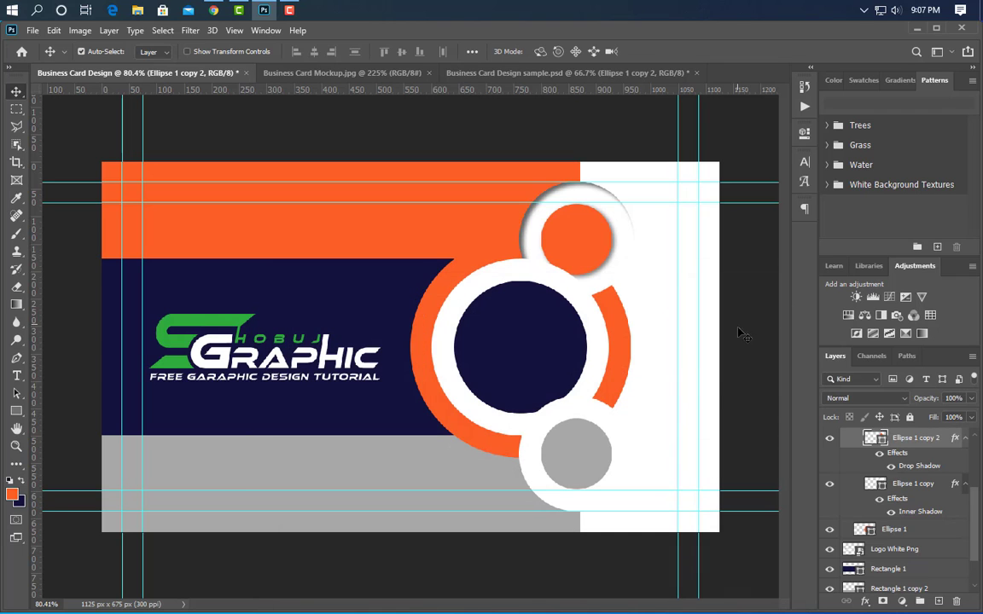
- Add an inner shadow to the white circle behind the navy circle with 65% opacity, 10 px distance, 5% choke and 12 px size
click(456, 375)
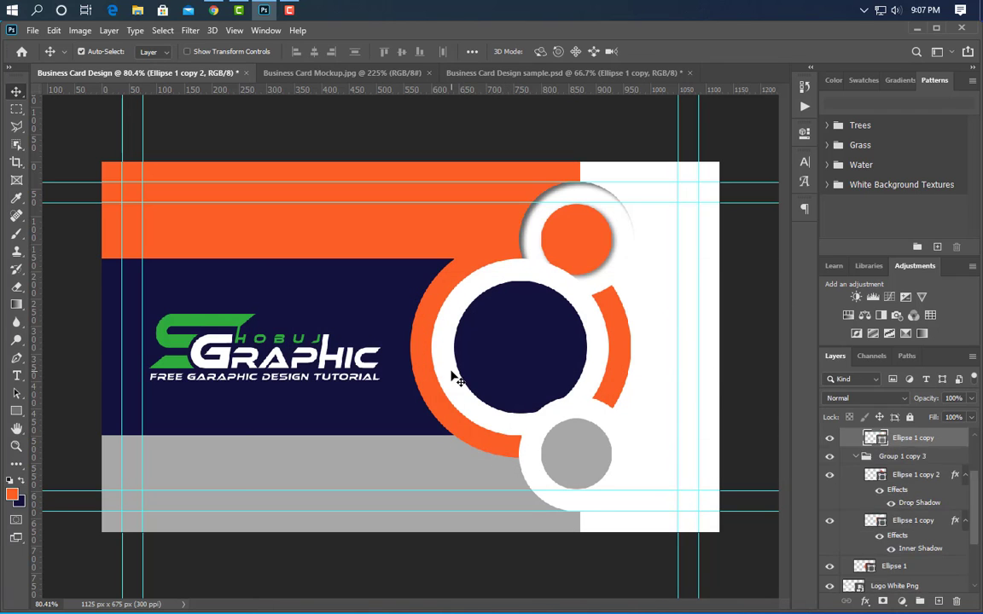
double_click(946, 438)
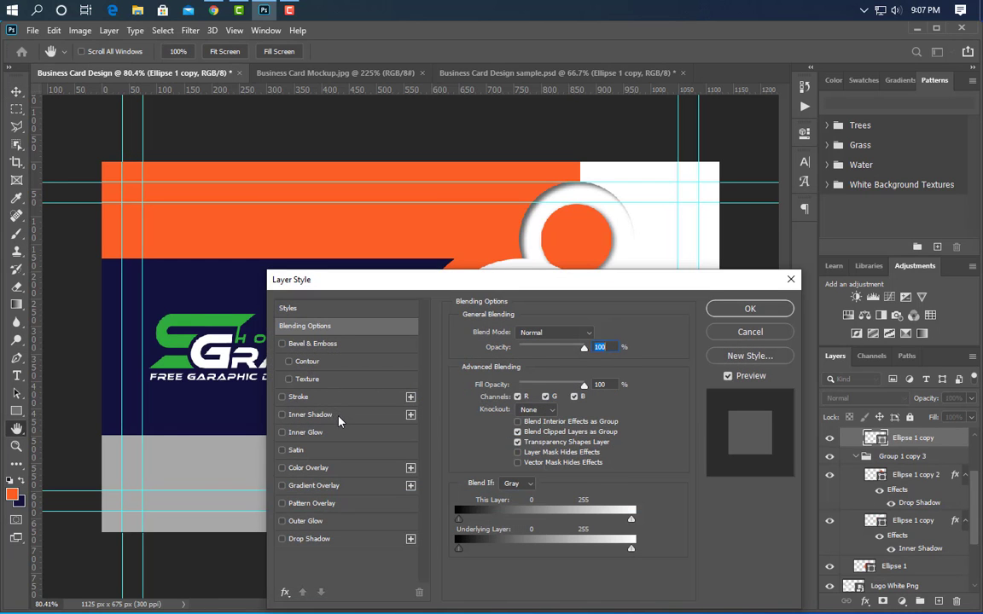
click(310, 415)
text(6)
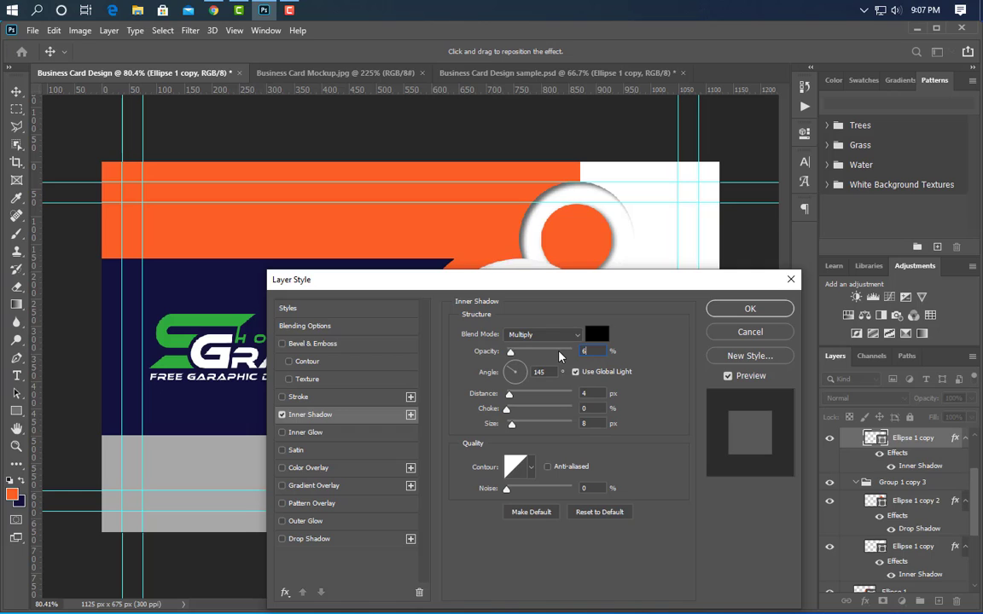
text(5)
key(Tab)
key(Tab)
text(10)
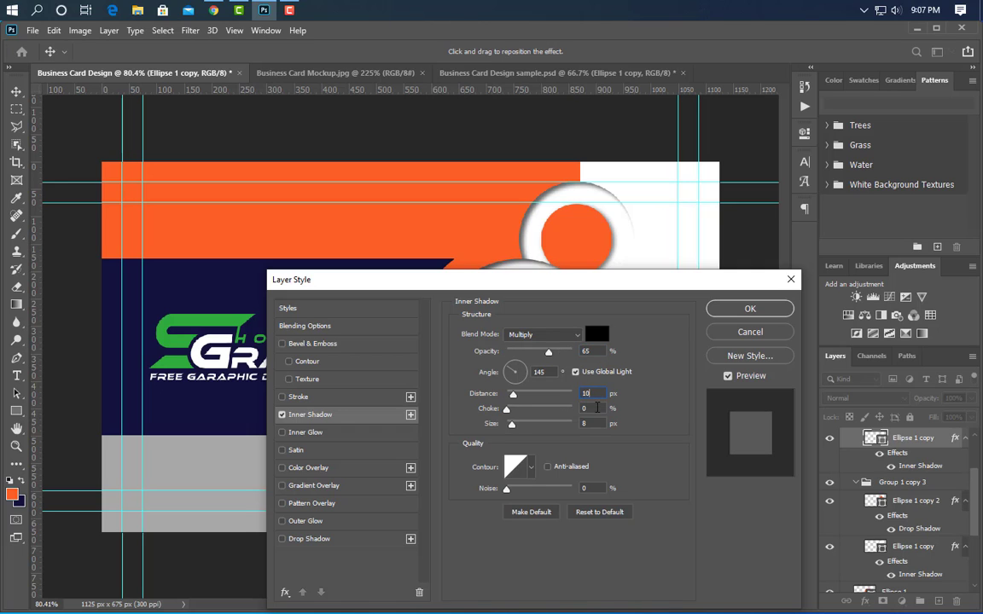
key(Tab)
text(5)
key(Tab)
click(732, 310)
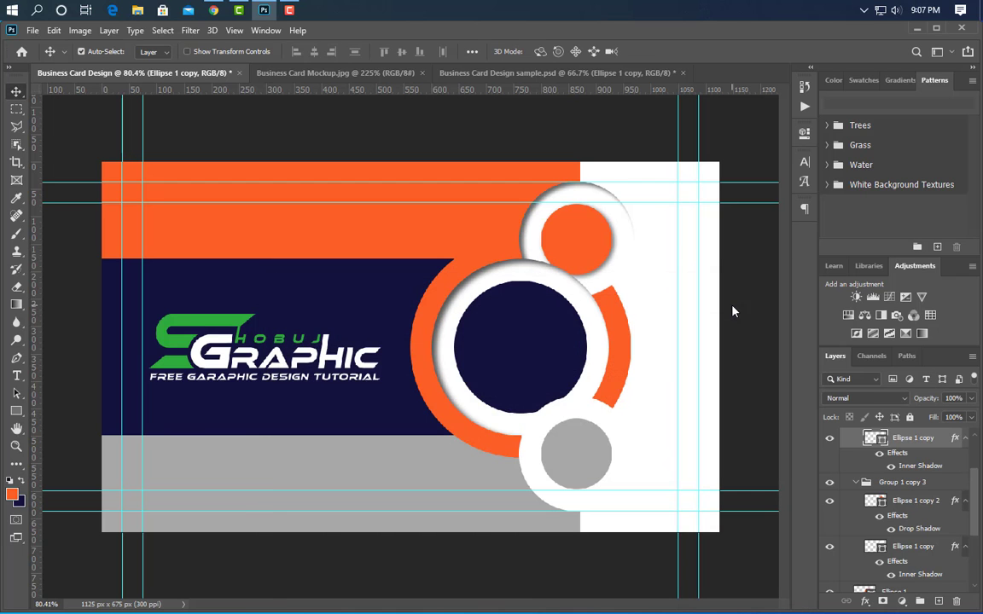
- Add a drop shadow to the navy circle with 65% opacity, 6 px distance and 8 px size
key(ctrl+j)
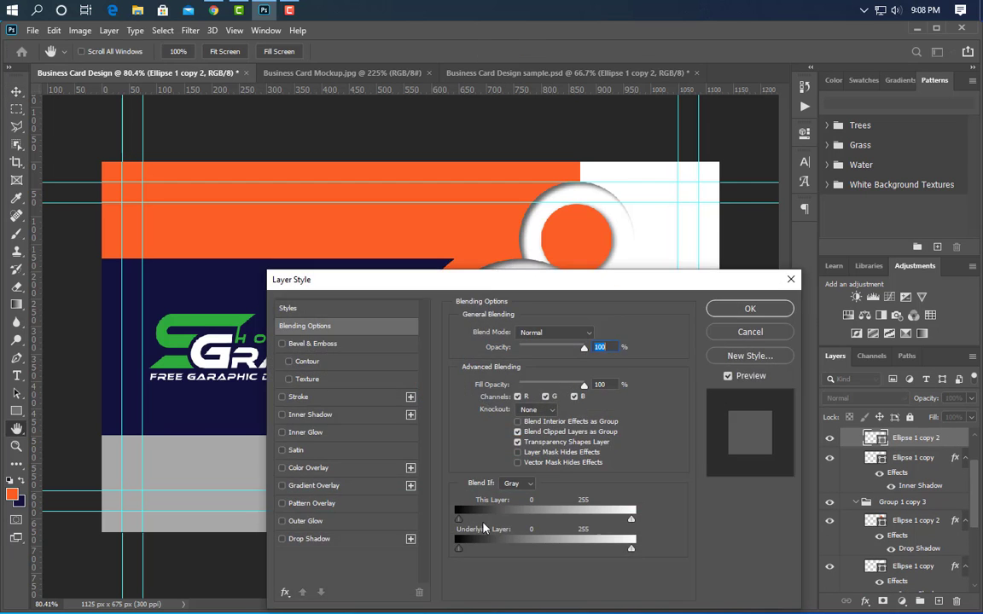
click(331, 542)
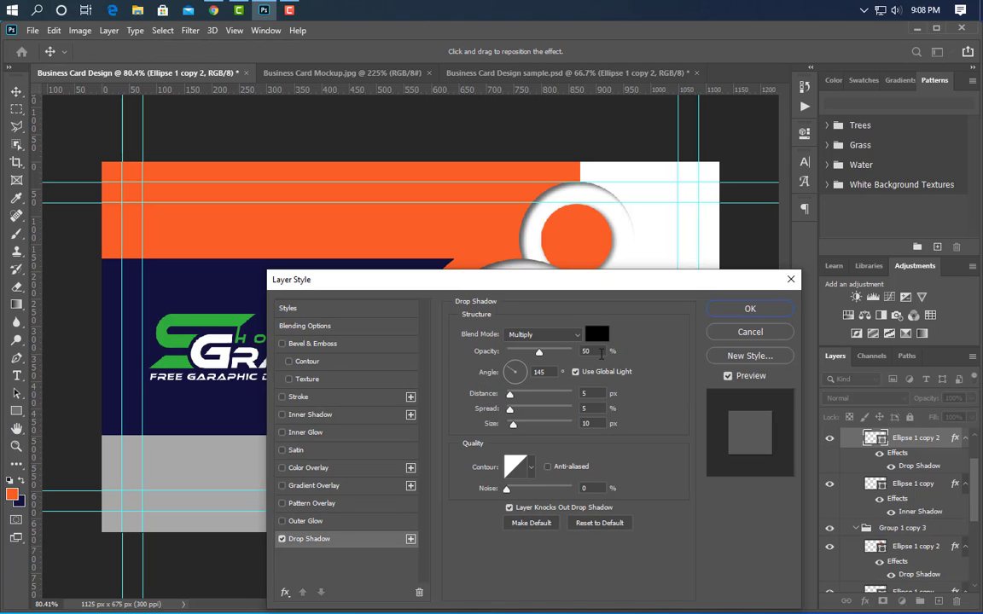
text(65)
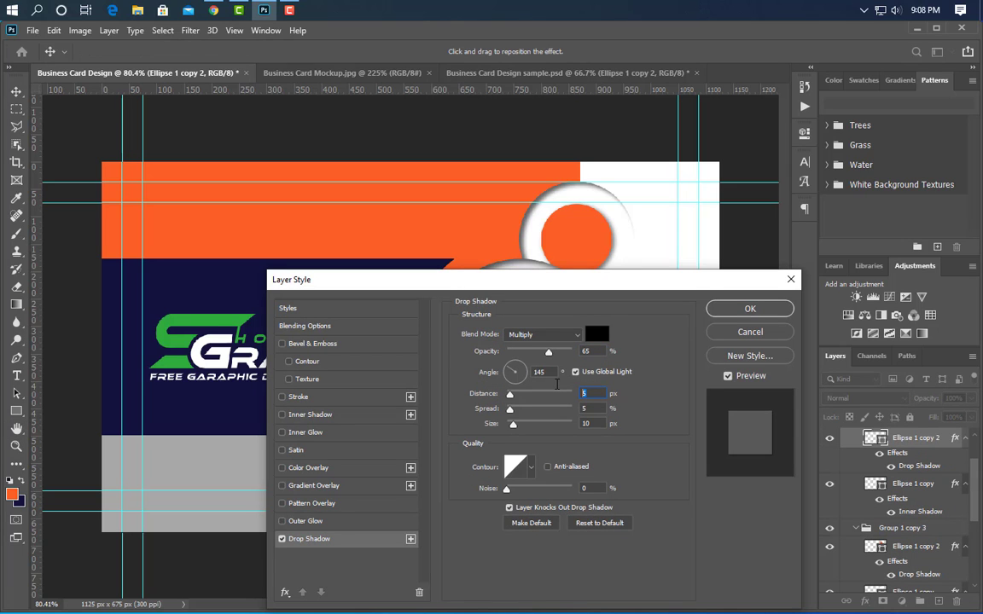
key(Tab)
text(6)
drag(592, 422, 574, 425)
text(8)
click(745, 307)
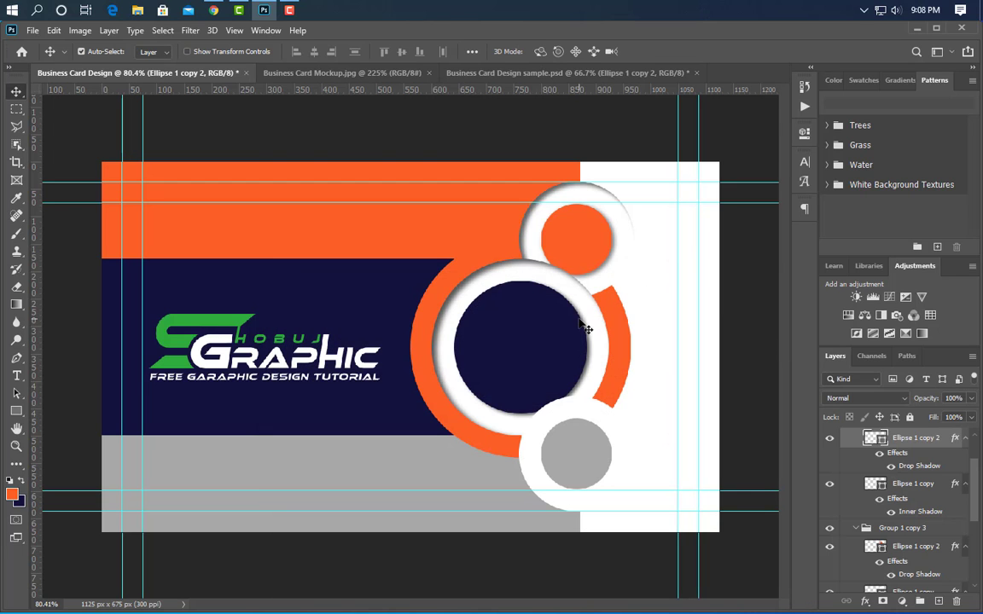
- Add an inner shadow to the grey circle with 50% opacity, 8 px distance, 2% choke and 10 px size
click(598, 444)
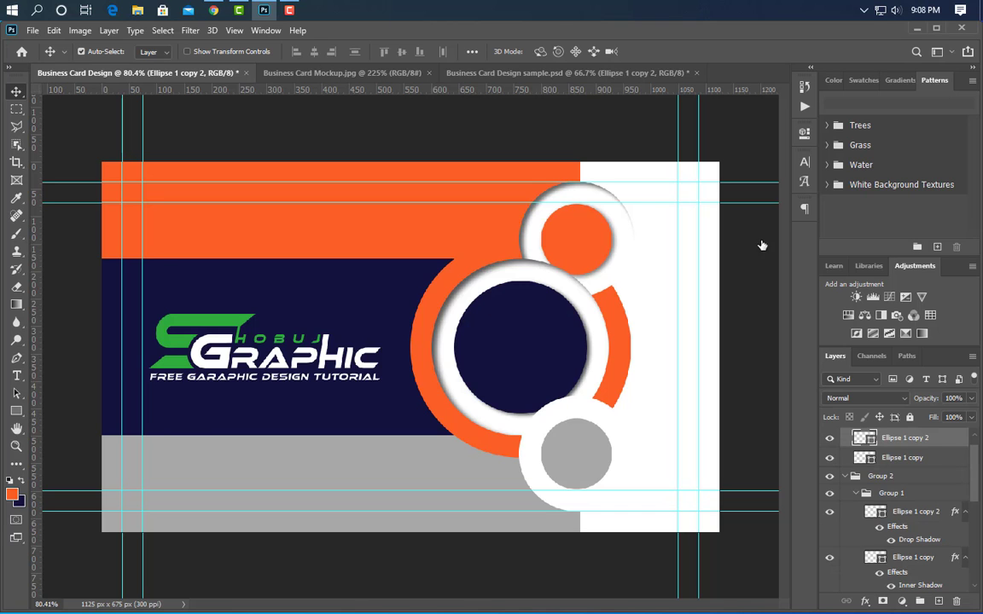
click(328, 419)
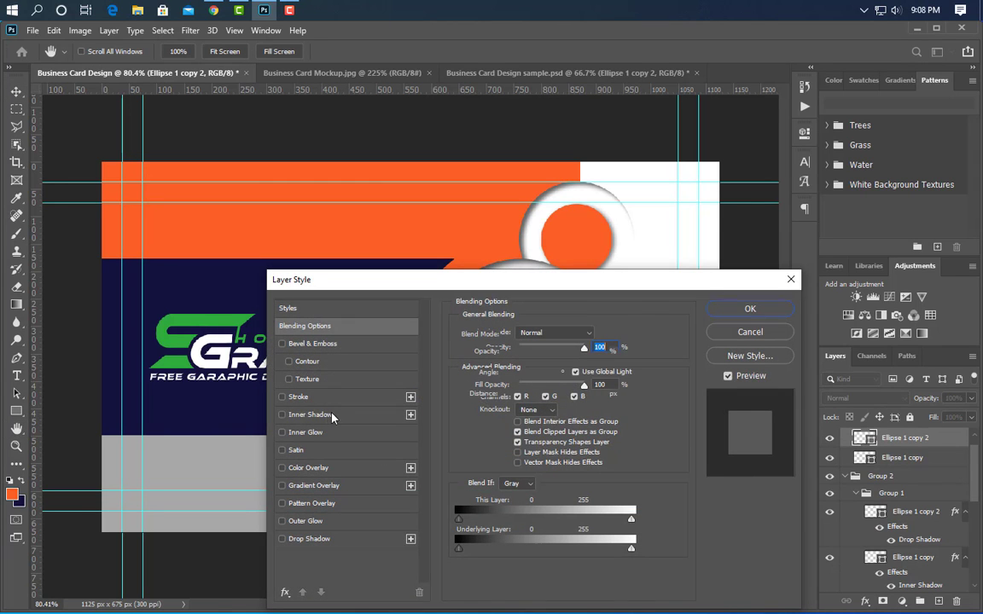
double_click(586, 351)
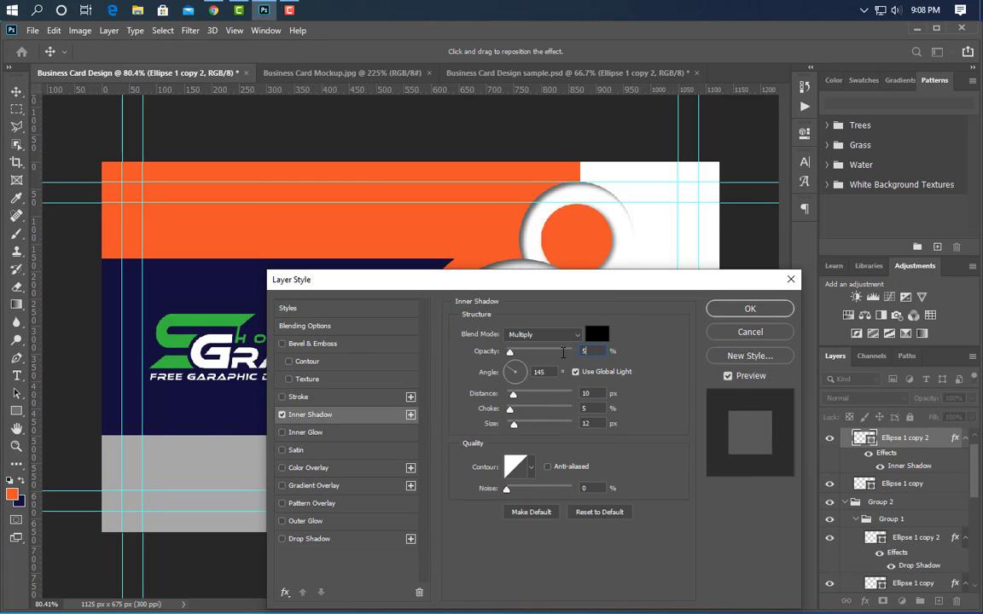
text(50)
key(Tab)
text(8)
key(Tab)
text(2)
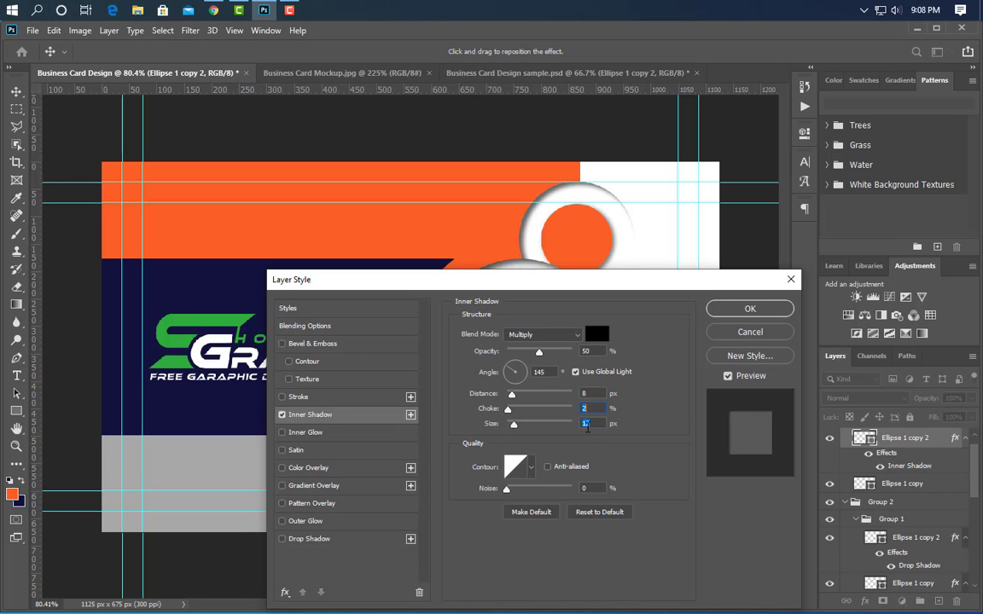
key(Tab)
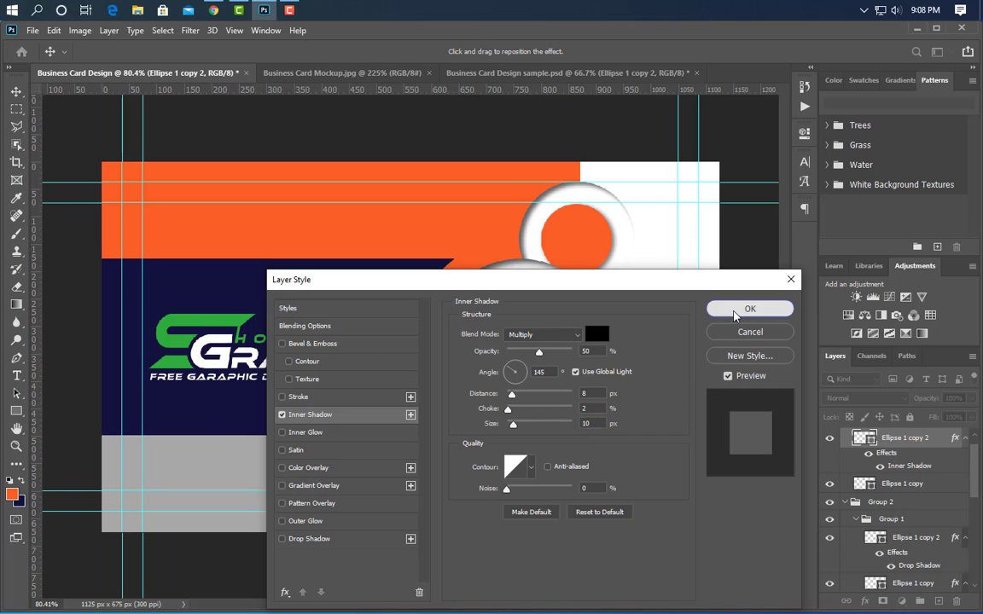
click(750, 308)
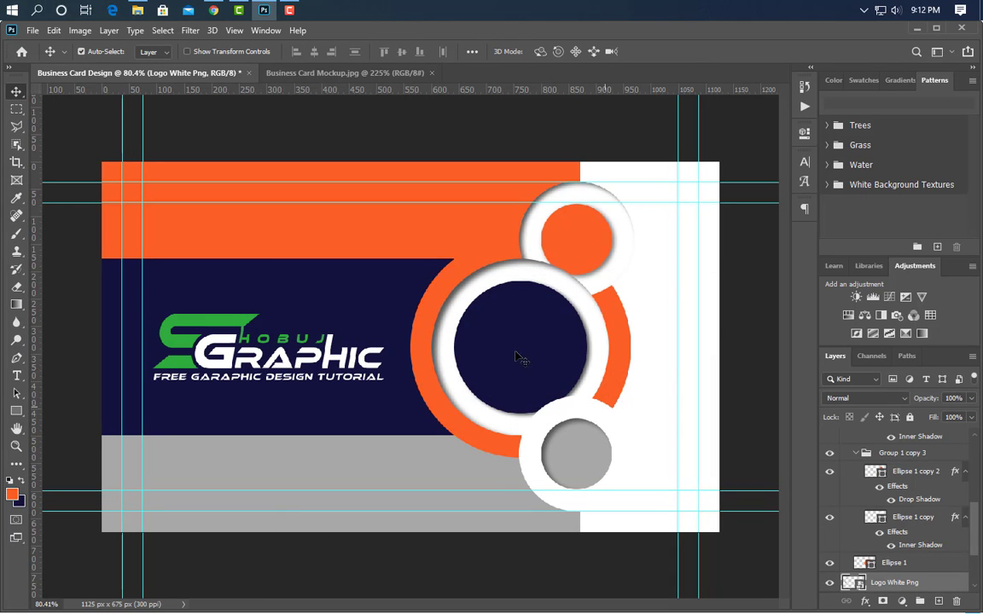
- Place the Home_icon_grey image from the icon folder and scale it down to fit inside the upper orange circle
click(264, 9)
drag(520, 169, 500, 272)
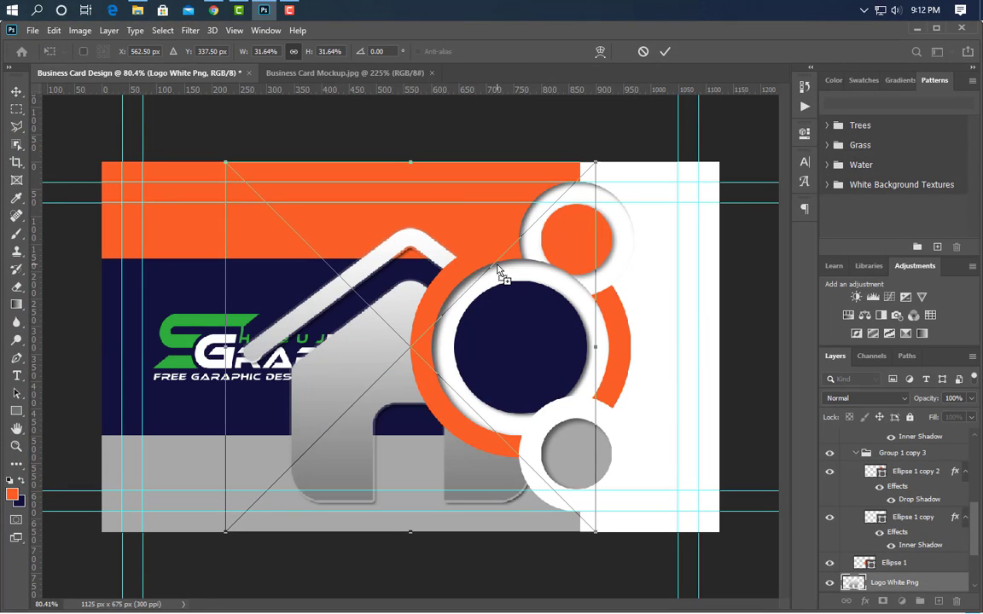
drag(223, 351, 592, 246)
click(665, 51)
- Bring the home icon layer to the top of the layer stack and give it a white color overlay
drag(920, 600, 751, 388)
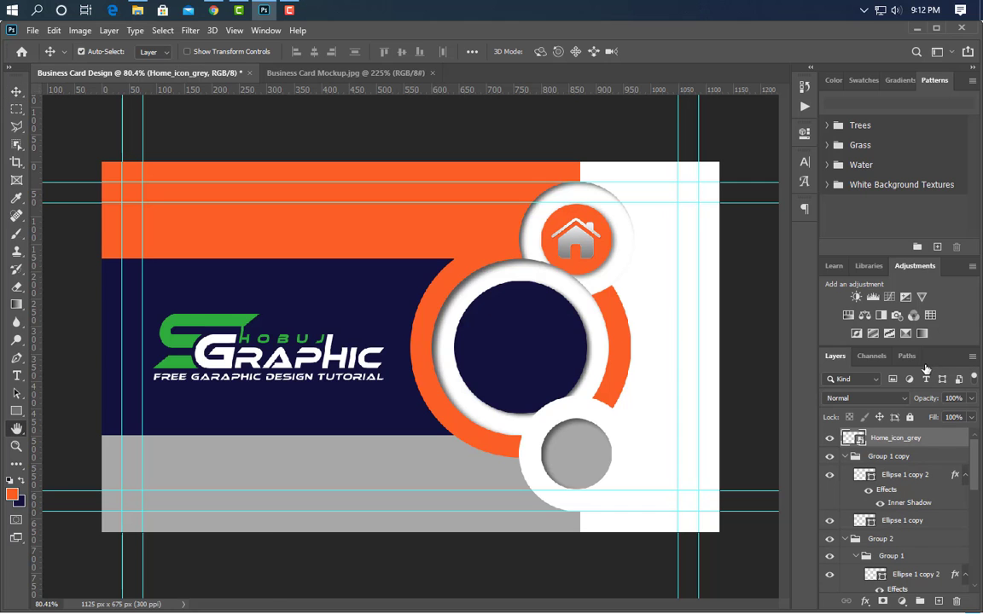
click(342, 470)
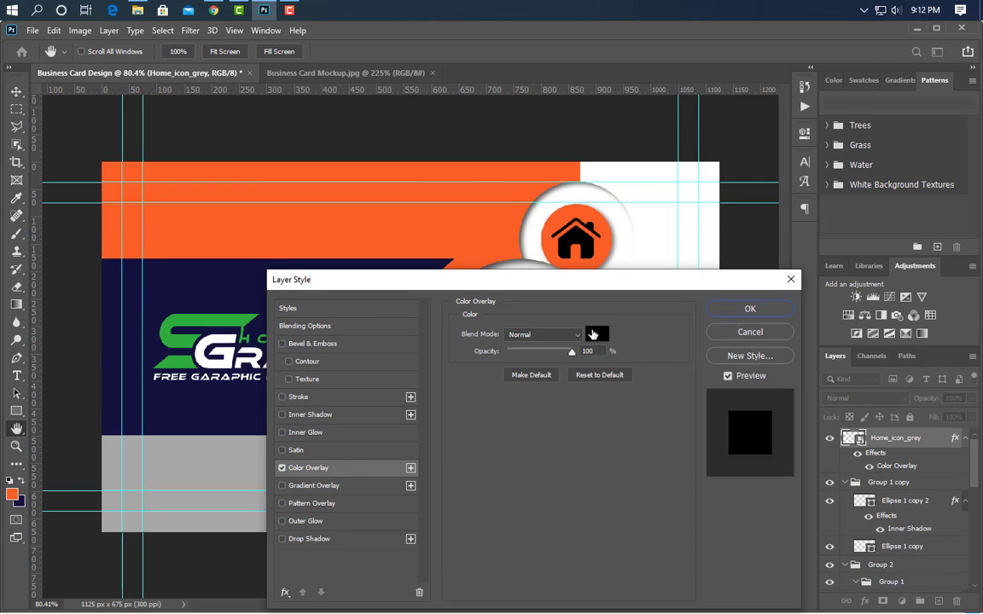
click(596, 334)
click(930, 371)
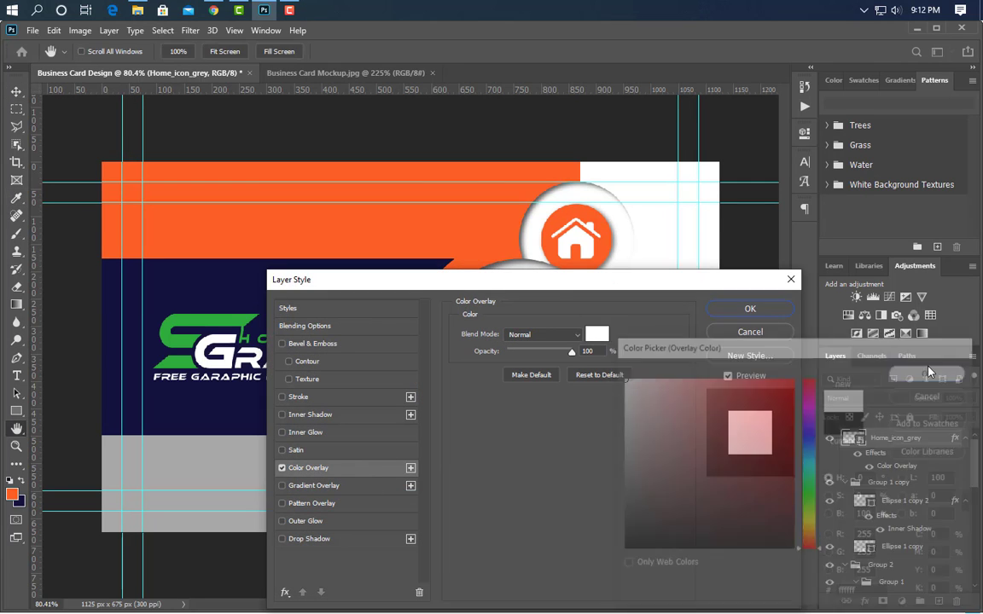
click(750, 309)
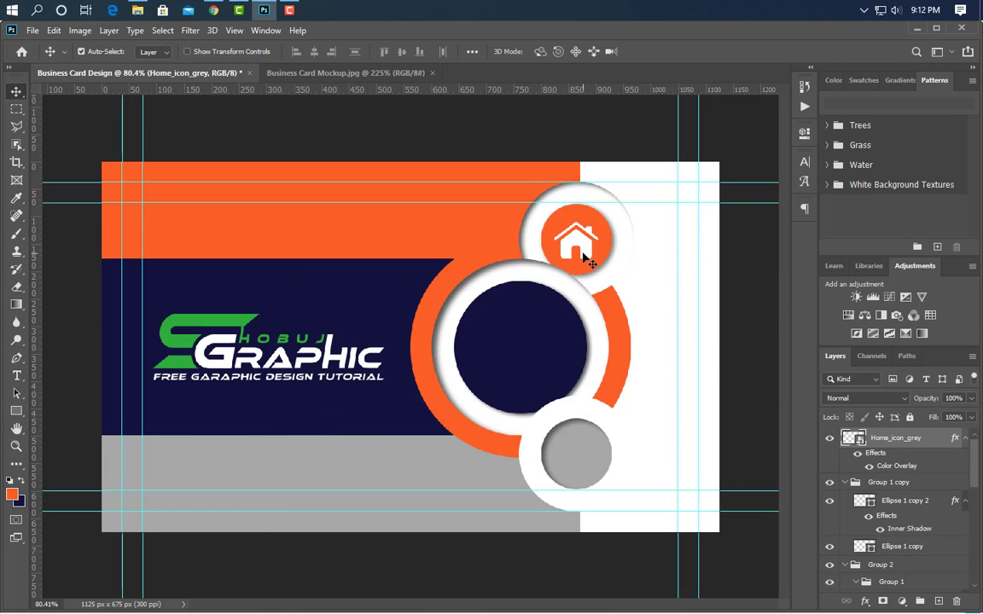
- Duplicate the home icon onto the grey circle
drag(584, 250, 598, 459)
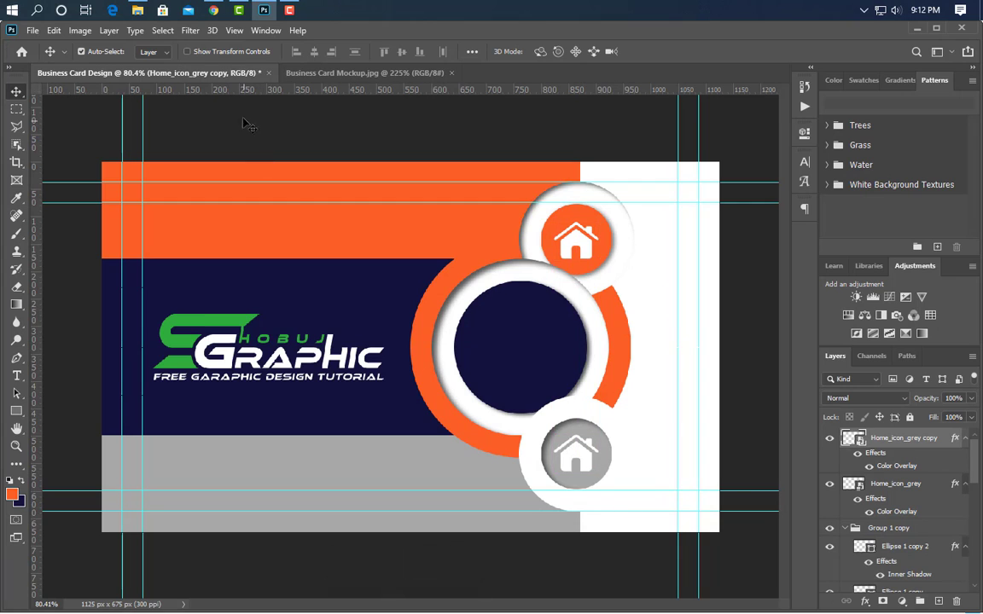
- Place the world-click-512 icon on the grey circle at 3.19% scale and delete the home icon copy beneath it
click(261, 7)
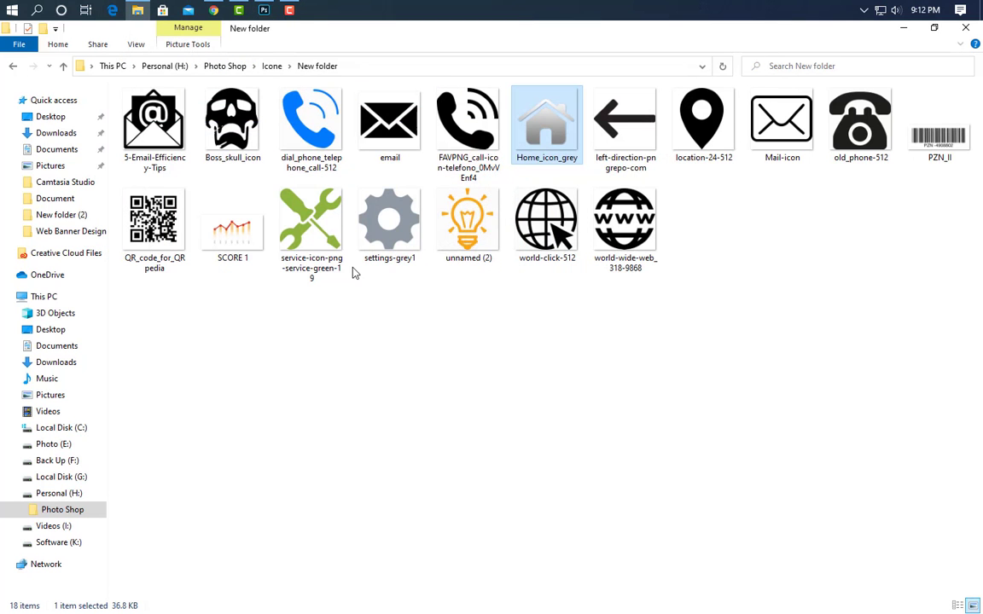
drag(553, 239, 643, 417)
drag(416, 162, 460, 429)
drag(445, 473, 608, 481)
drag(576, 537, 580, 461)
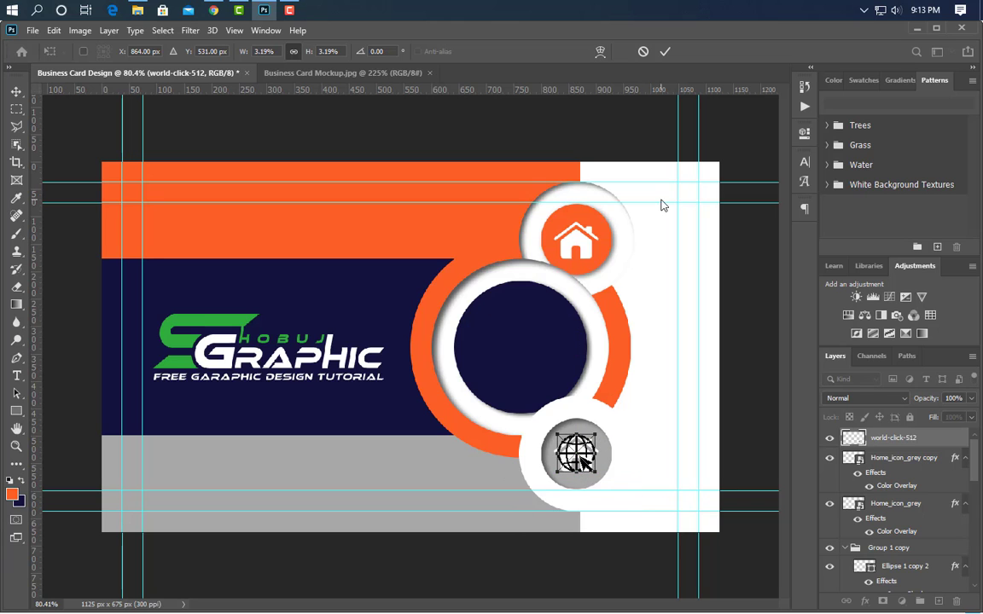
click(665, 52)
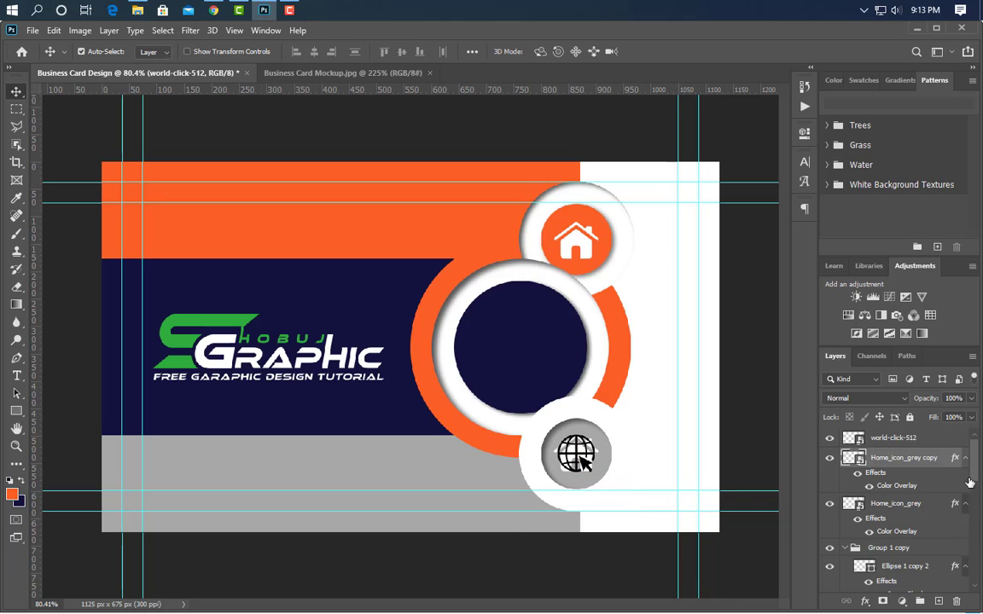
drag(945, 460, 956, 602)
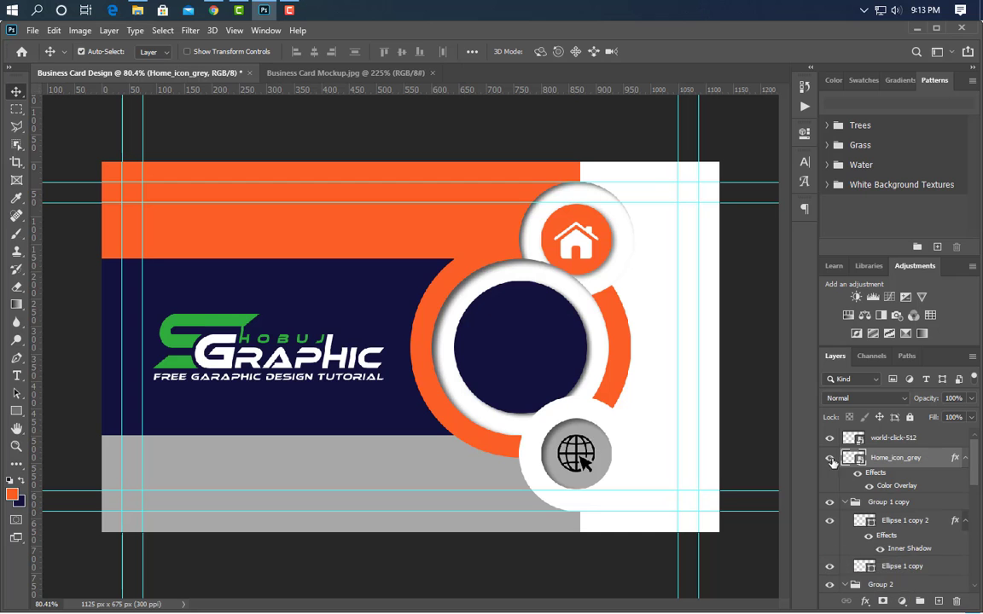
- Give the globe icon on the grey circle a white color overlay
click(942, 440)
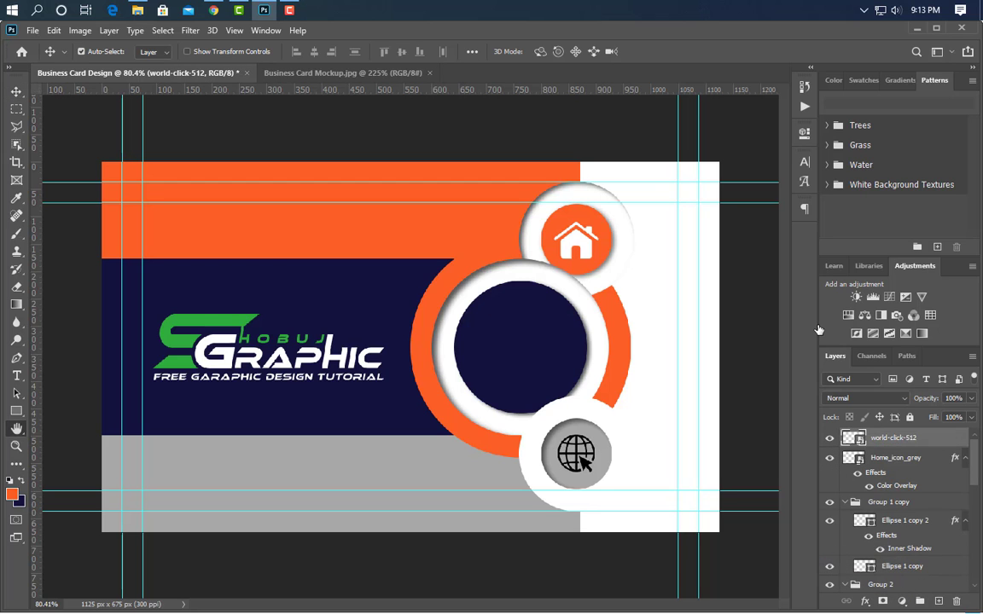
double_click(942, 440)
click(331, 468)
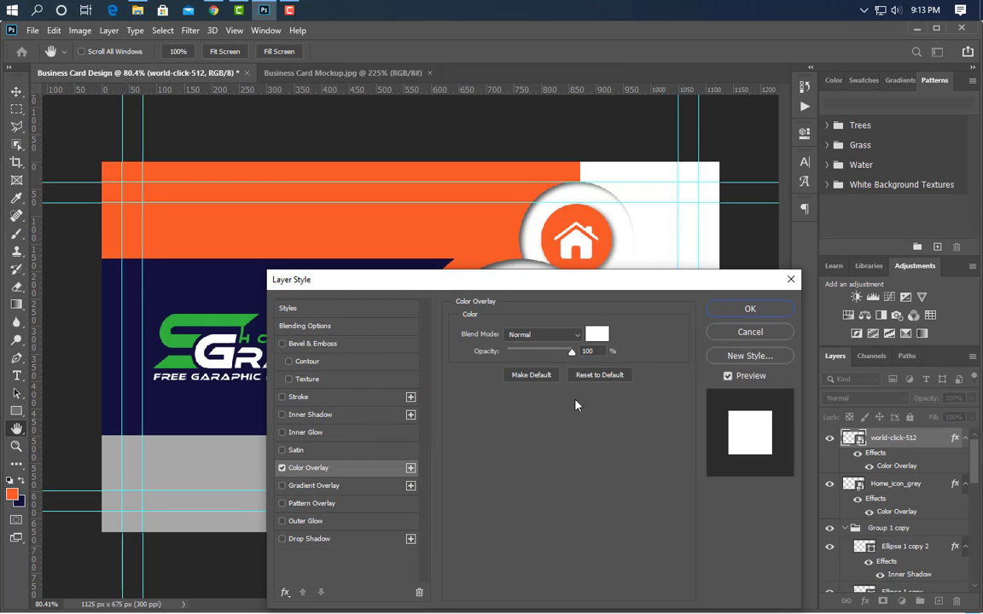
click(749, 309)
- Place the service-icon-png-service-green-19 image on the navy circle at 6.02% scale and give it a white color overlay
click(515, 351)
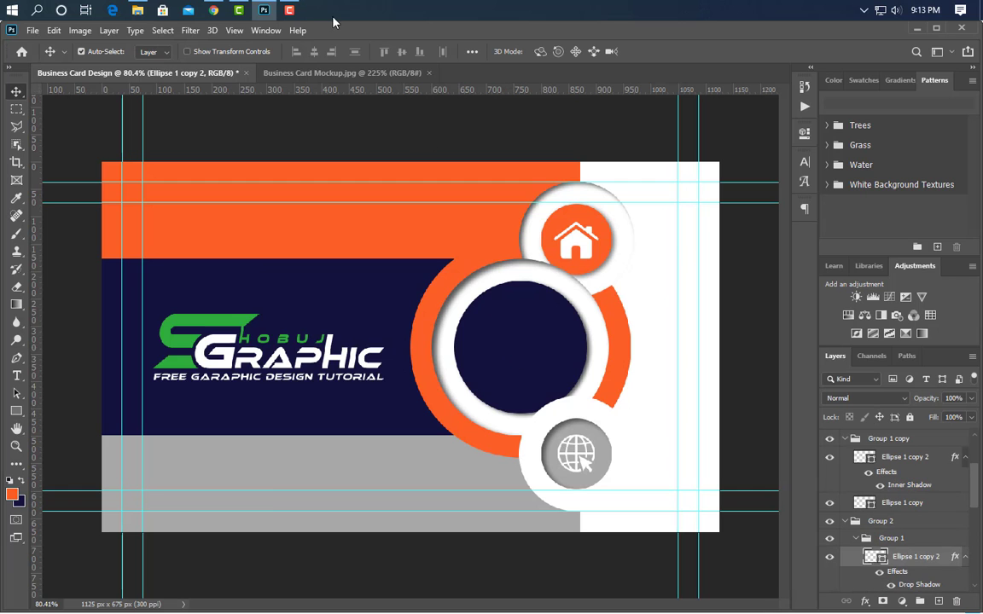
click(261, 7)
drag(313, 215, 381, 286)
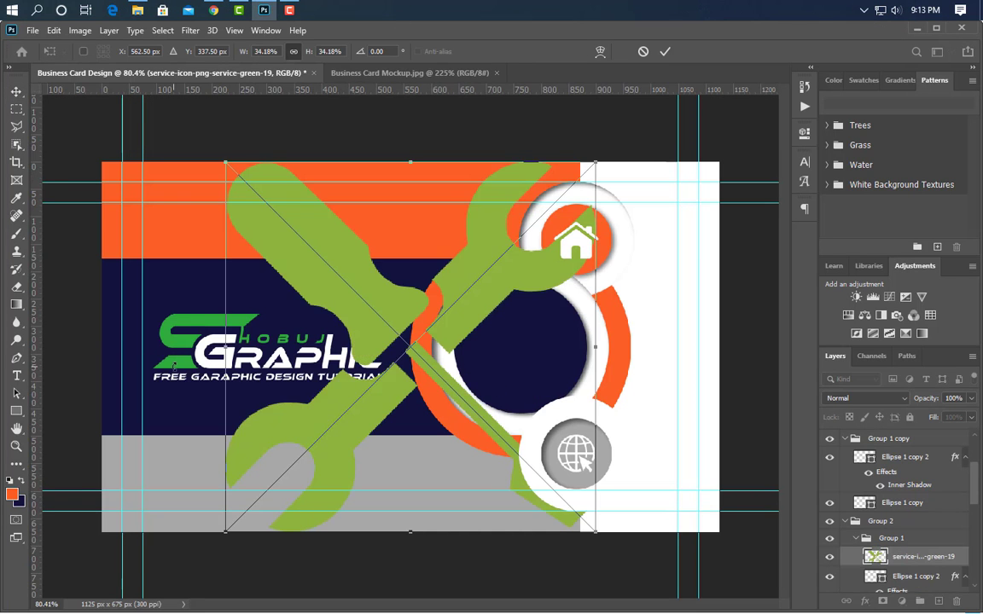
drag(225, 346, 499, 347)
drag(594, 350, 516, 356)
drag(544, 348, 552, 347)
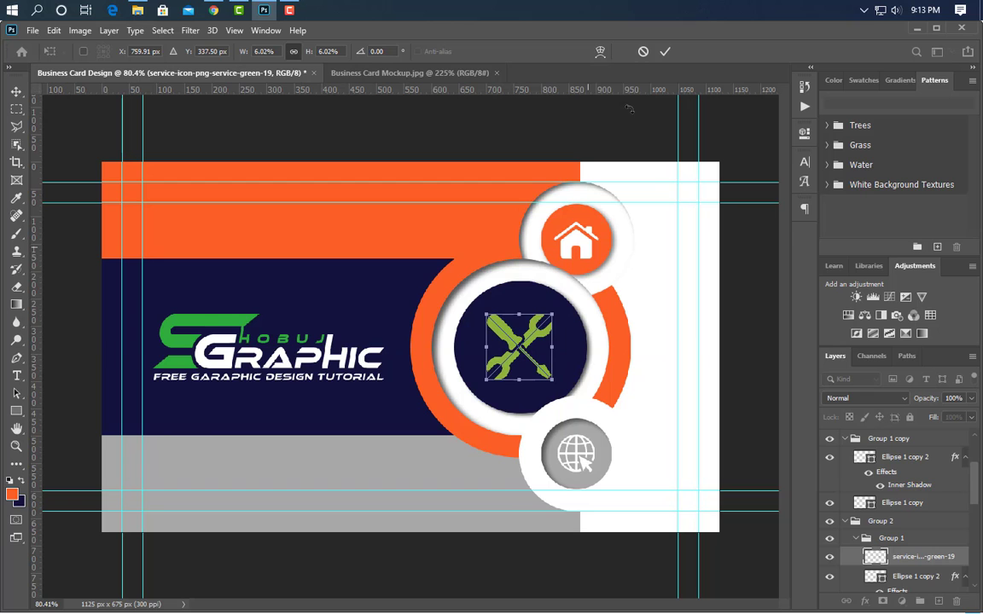
click(663, 54)
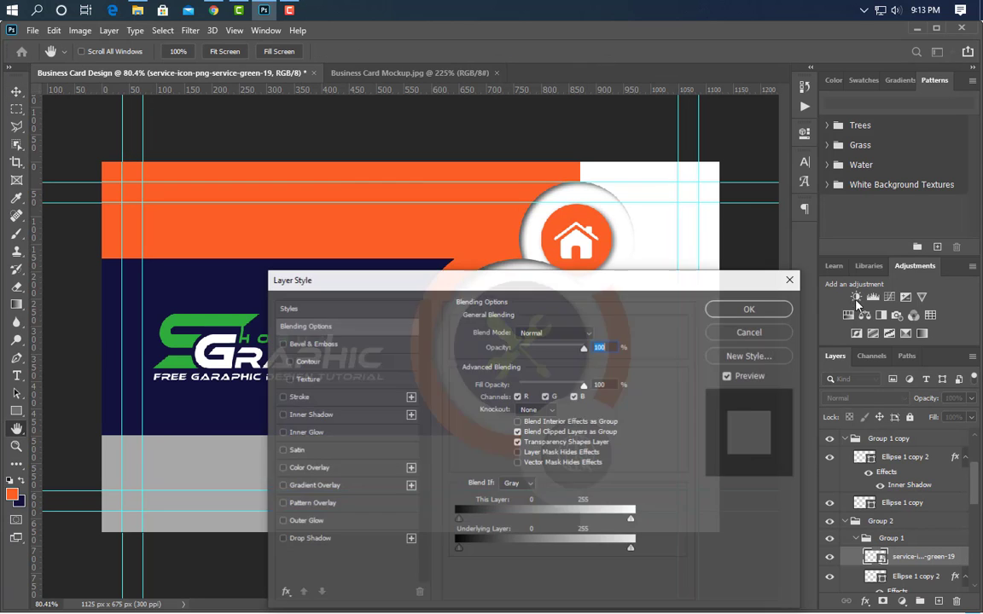
click(386, 469)
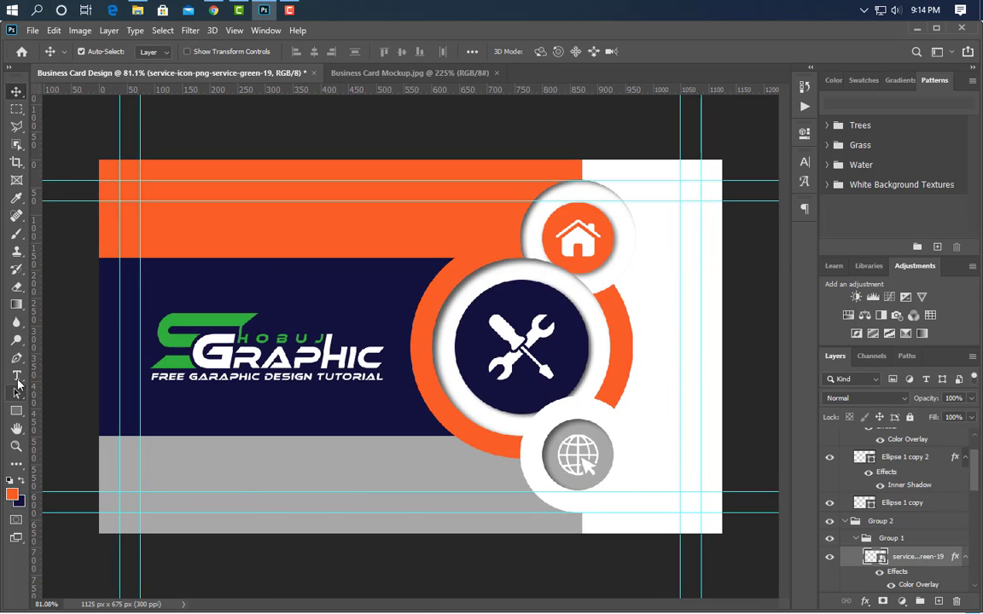
key(t)
click(187, 468)
text(WWW.GRA)
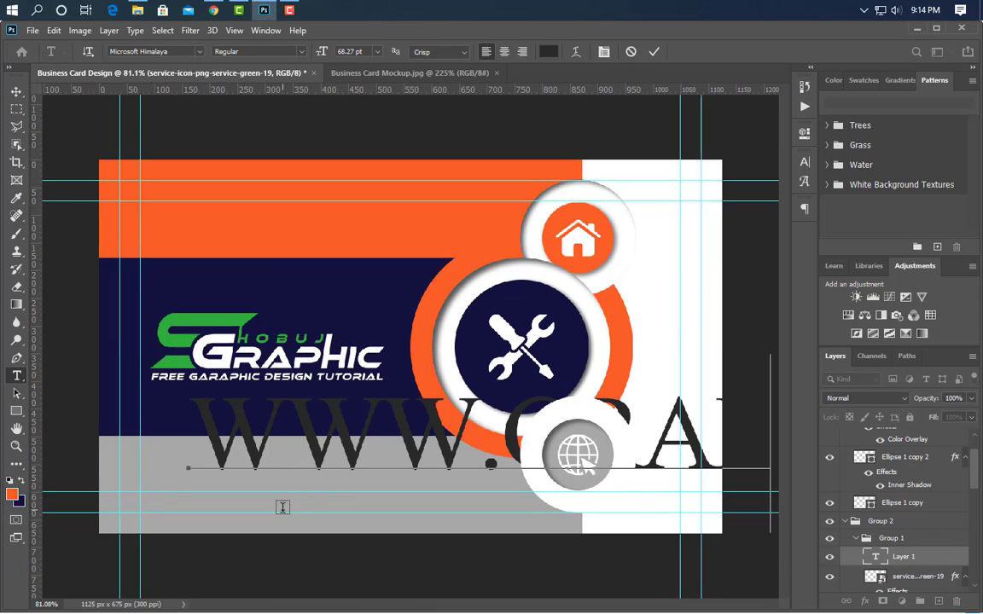
click(653, 51)
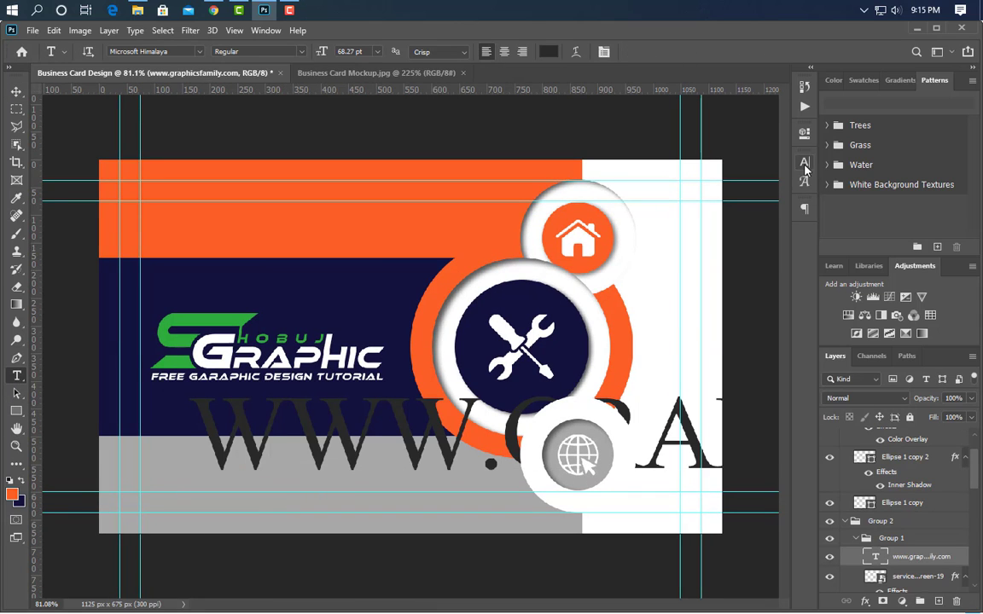
- Set the website text to 21.01 pt in the Akrobat font with the SemiBold style
click(805, 163)
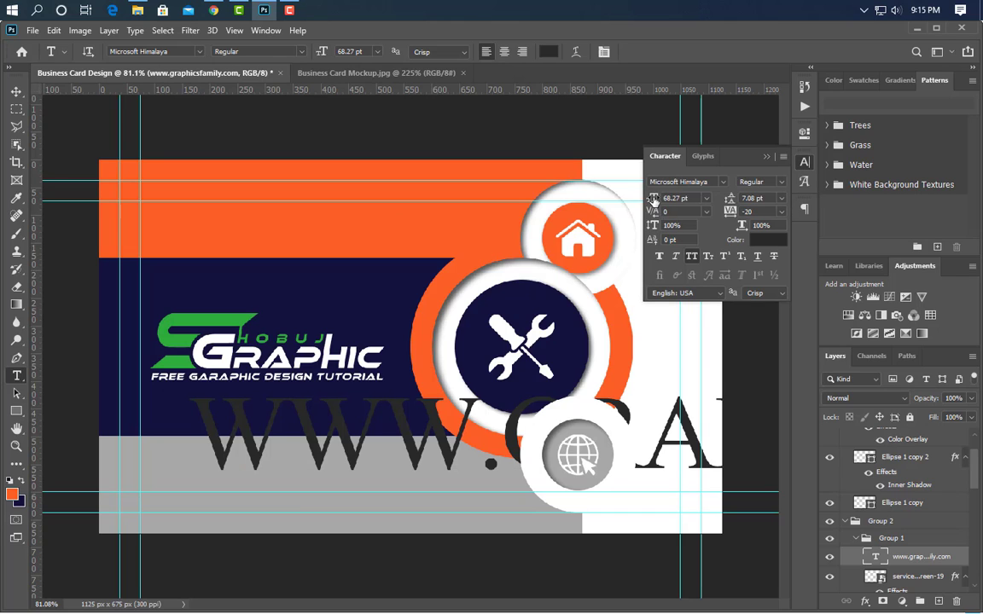
drag(627, 199, 604, 206)
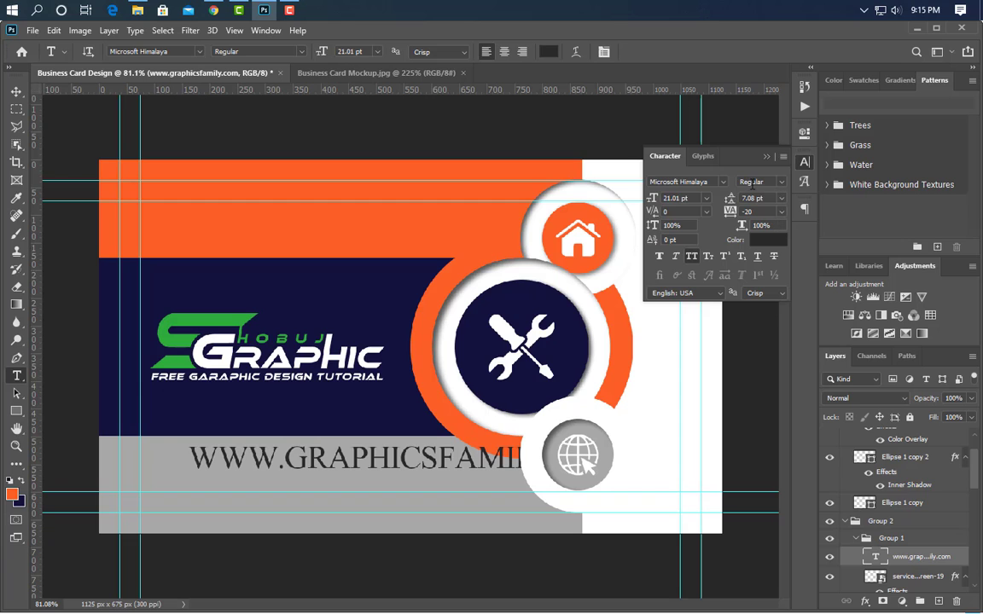
click(724, 182)
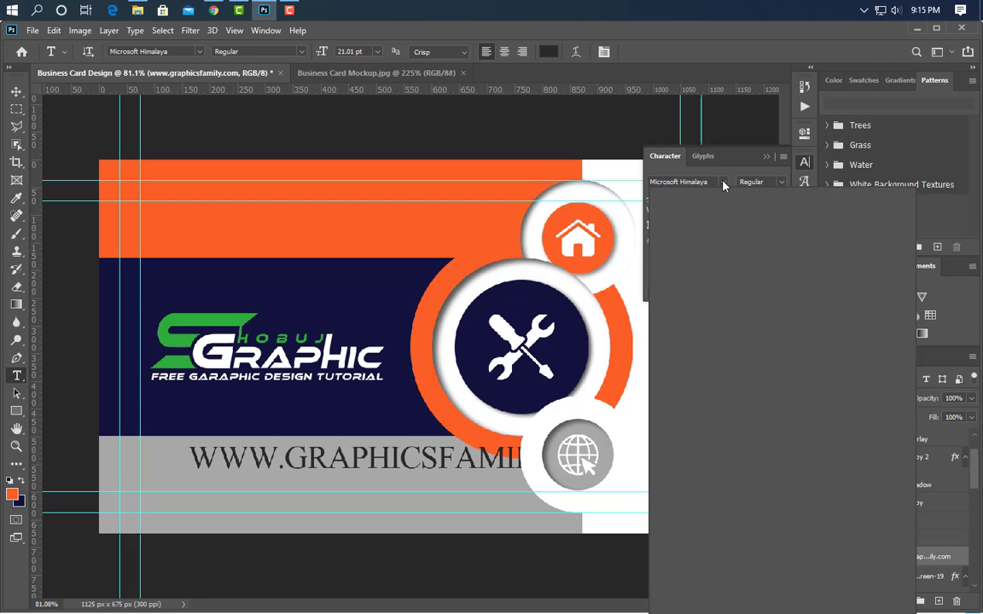
click(717, 224)
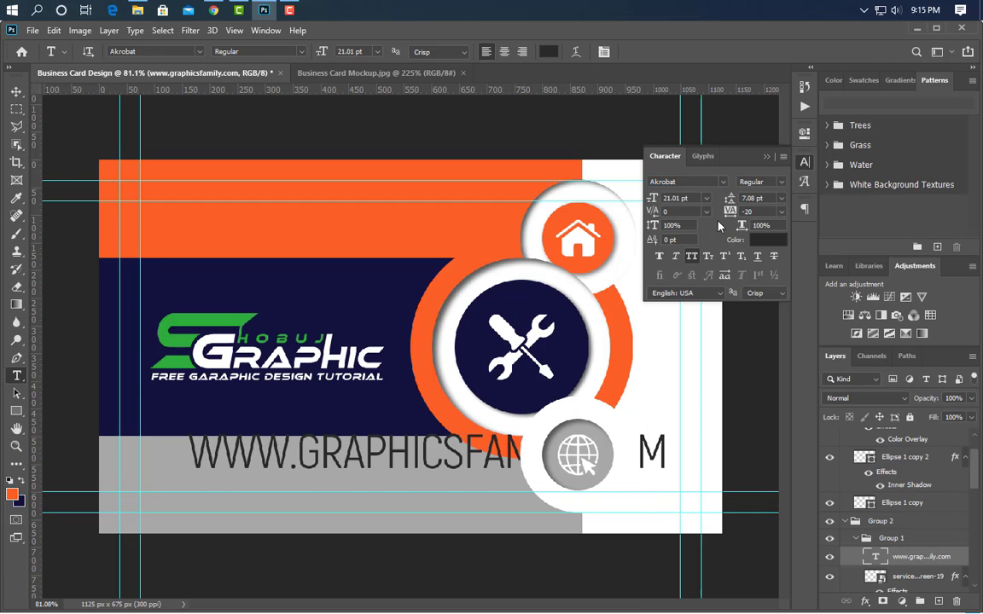
click(781, 183)
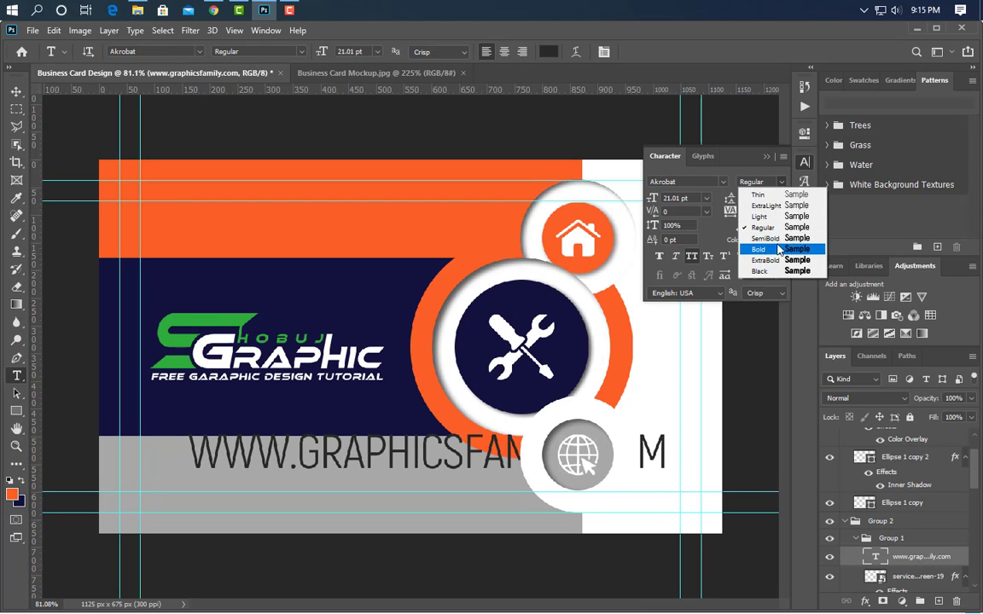
click(766, 238)
- Change the website text color to white (ffffff)
click(768, 240)
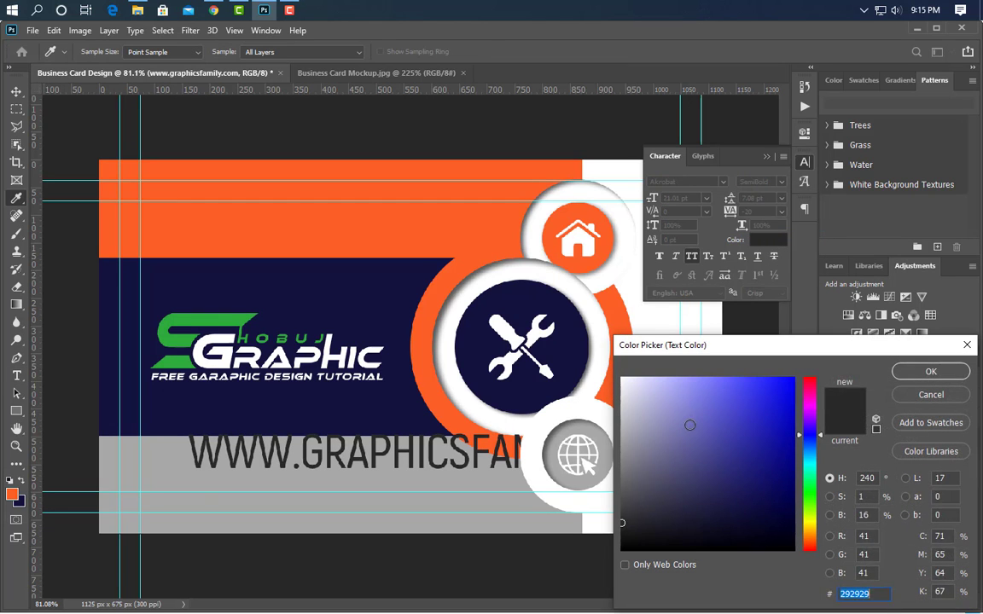
text(ffffff)
key(Return)
click(767, 157)
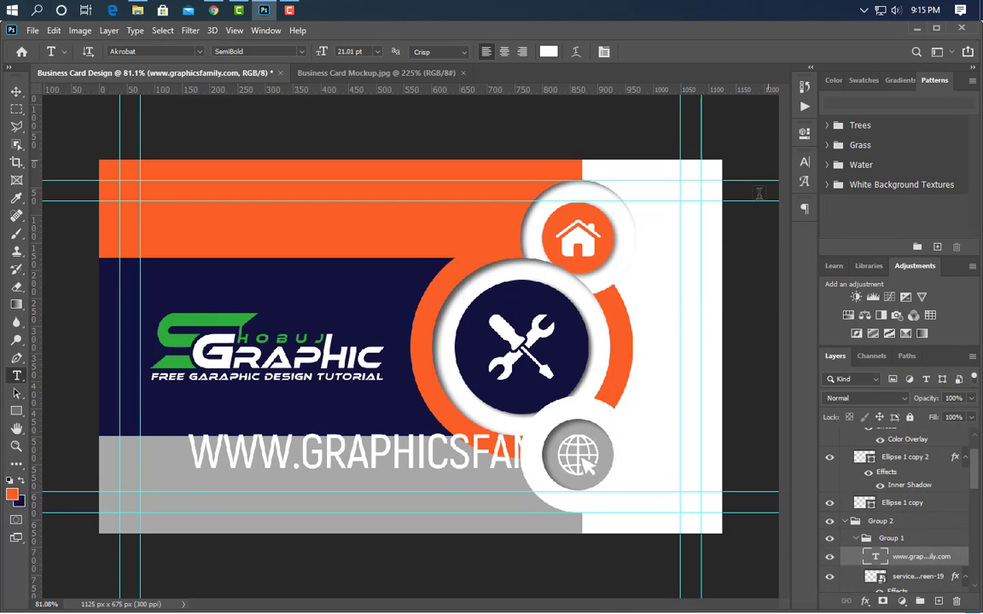
- Scale the website text to 39.98% so it fits on the grey band, and turn off its All Caps formatting
key(ctrl+t)
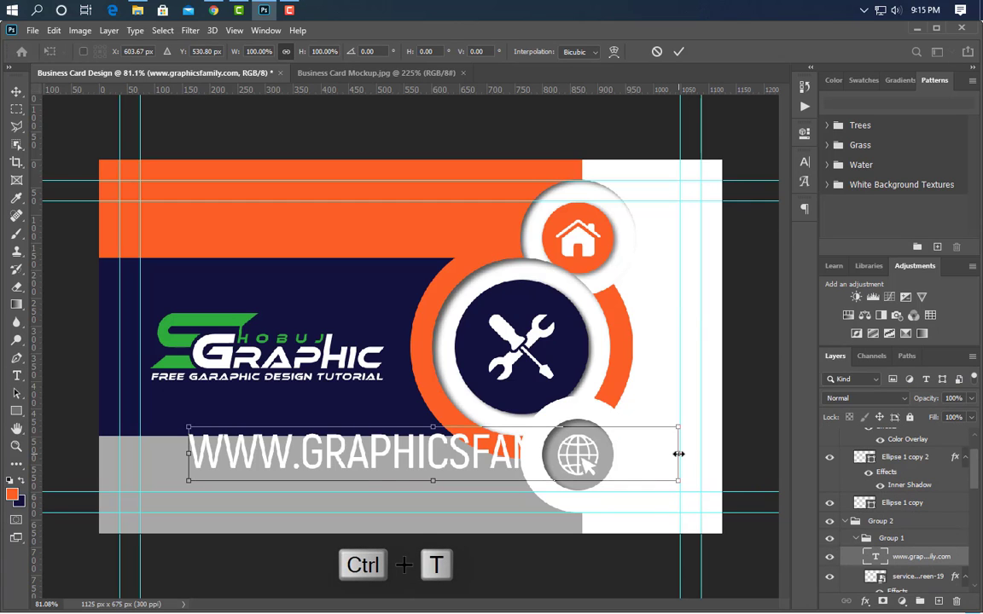
drag(677, 453, 359, 466)
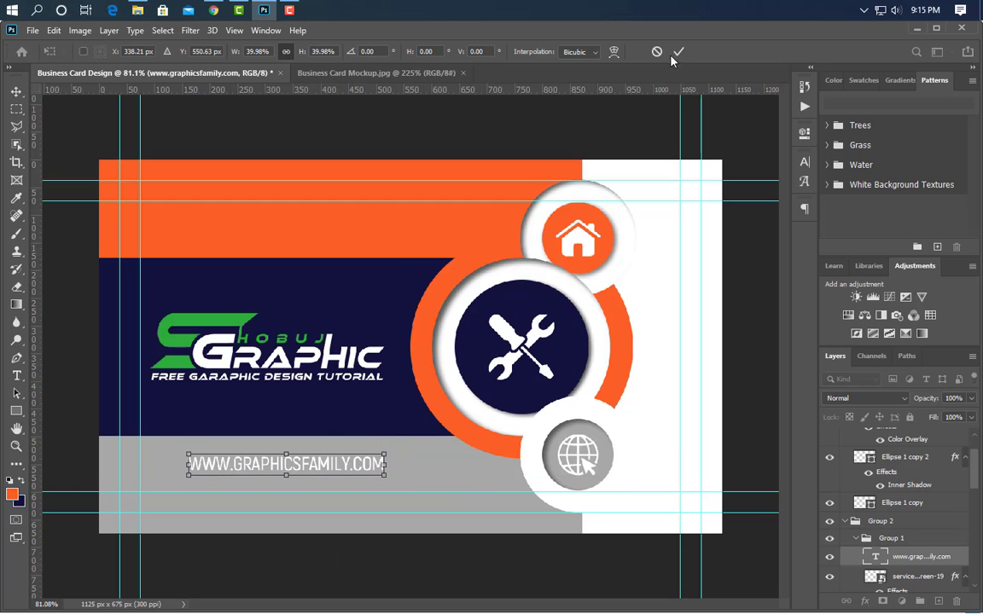
click(678, 51)
click(804, 162)
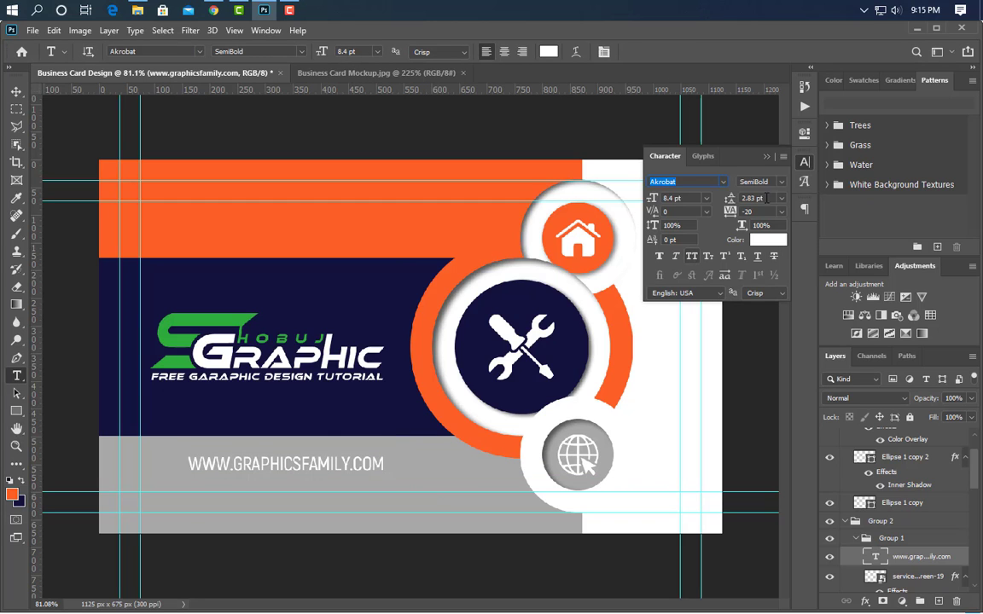
click(693, 256)
click(766, 157)
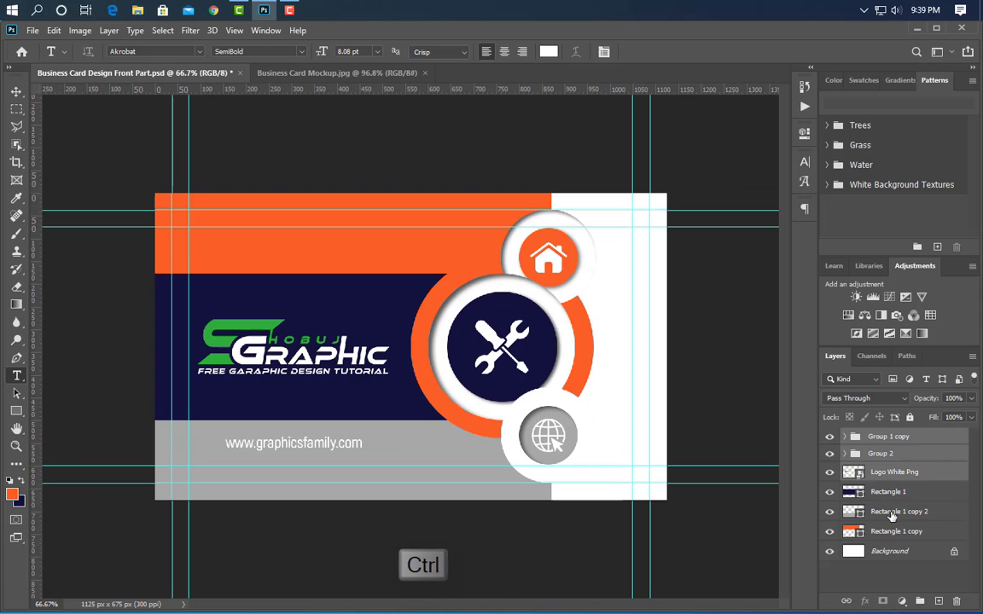
- Group all layers from Group 1 copy down to Rectangle 1 copy, leaving out the Background
ctrl+click(887, 453)
ctrl+click(887, 491)
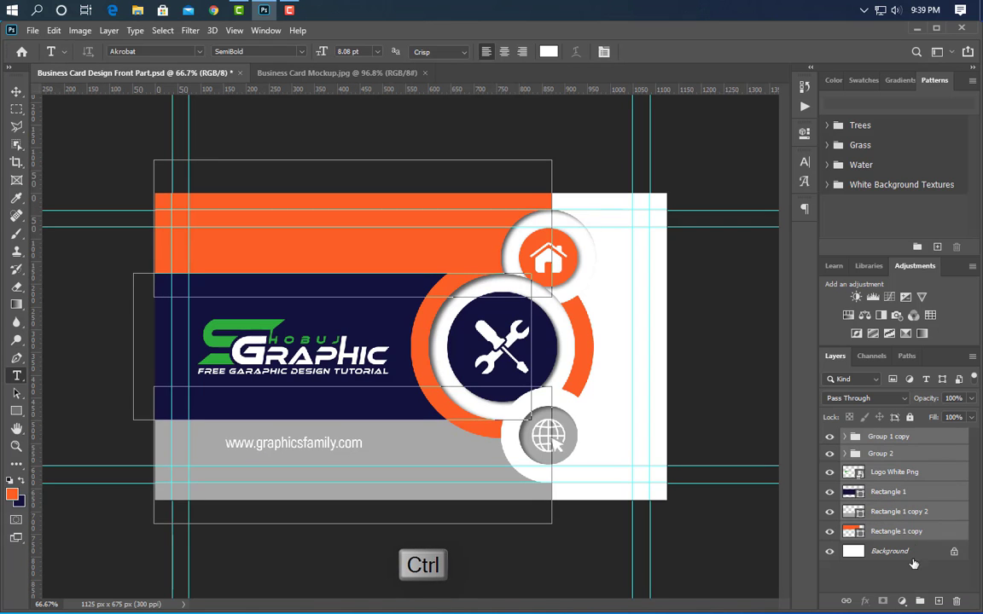
key(ctrl+g)
- Flip the grouped design horizontally and shift it to X 662 px, flush with the canvas's right edge
key(ctrl+t)
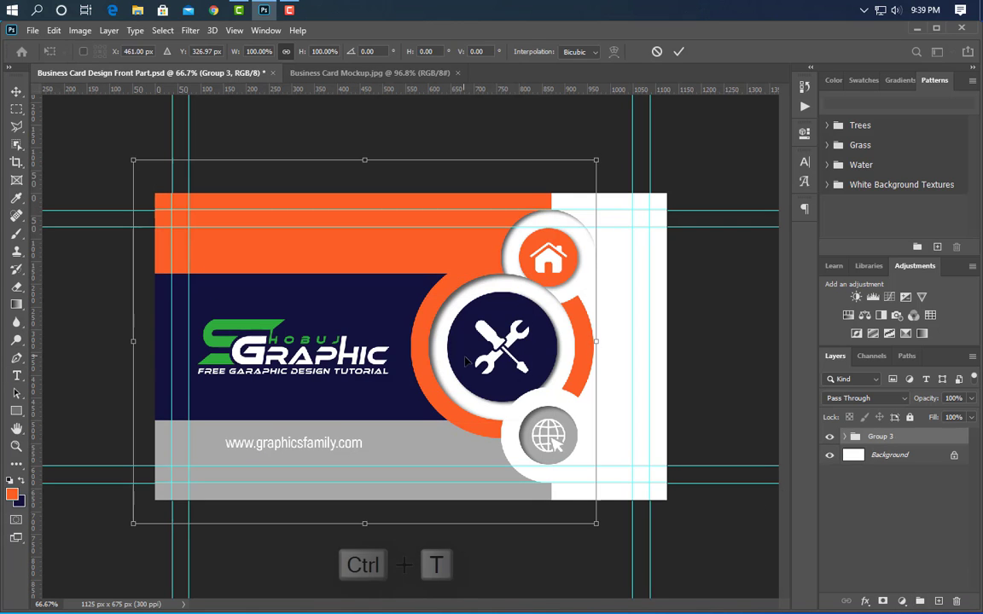
right_click(460, 352)
click(547, 584)
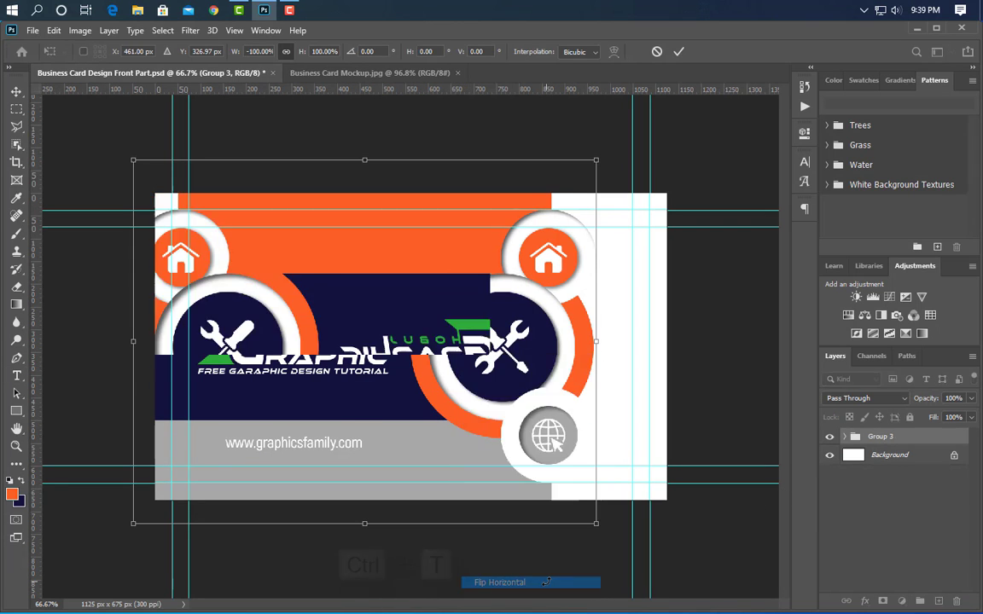
key(Right)
key(Right)
key(Right)
key(Right)
key(Right)
key(Right)
key(Right)
key(Right)
key(Right)
key(Right)
key(Right)
key(Right)
key(Right)
key(Right)
key(Right)
key(Right)
key(Right)
key(Right)
key(Right)
key(Right)
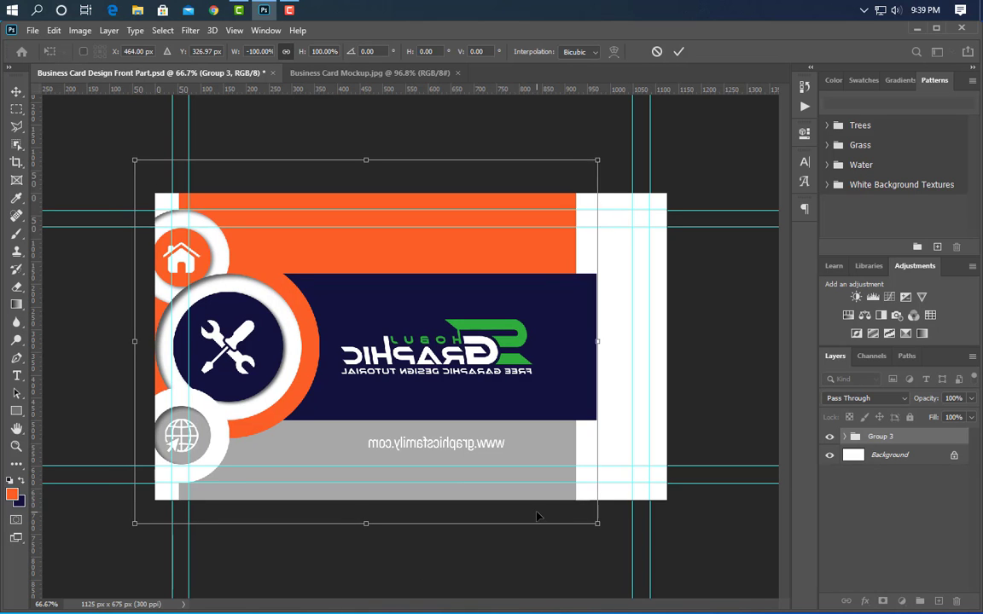
key(Right)
key(Right)
key(Right)
key(Right)
key(Right)
key(Right)
key(Right)
key(Right)
key(Right)
key(Right)
key(Right)
key(Right)
key(Right)
key(Right)
key(Right)
key(Right)
key(Right)
key(Right)
key(Right)
key(Right)
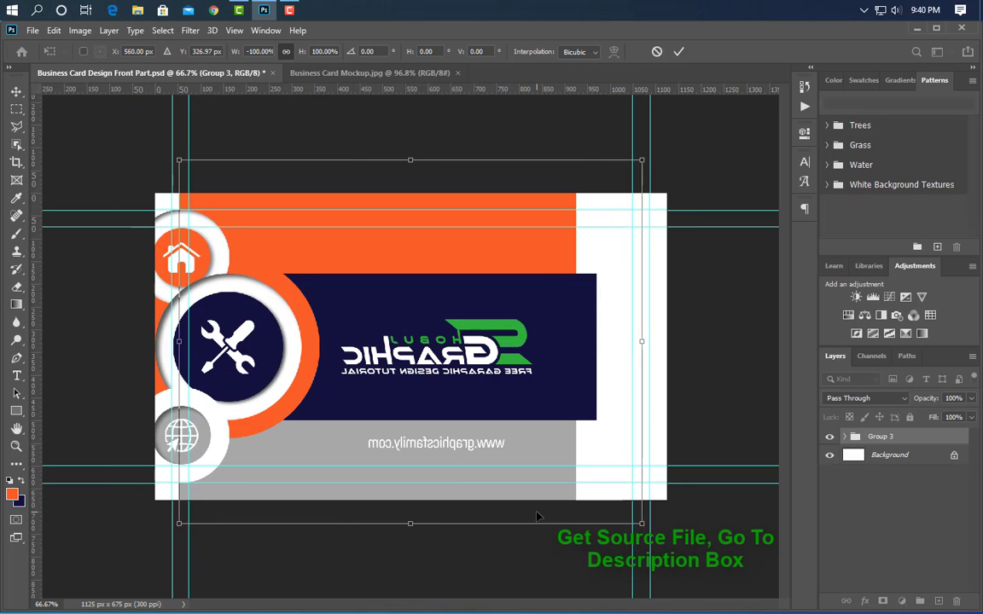
key(Right)
key(Right)
key(Right)
key(Right)
key(Right)
key(Right)
key(Right)
key(Right)
key(Right)
key(Right)
key(Right)
key(Right)
key(Right)
key(Right)
key(Right)
key(Right)
key(Right)
key(Right)
key(Right)
key(Right)
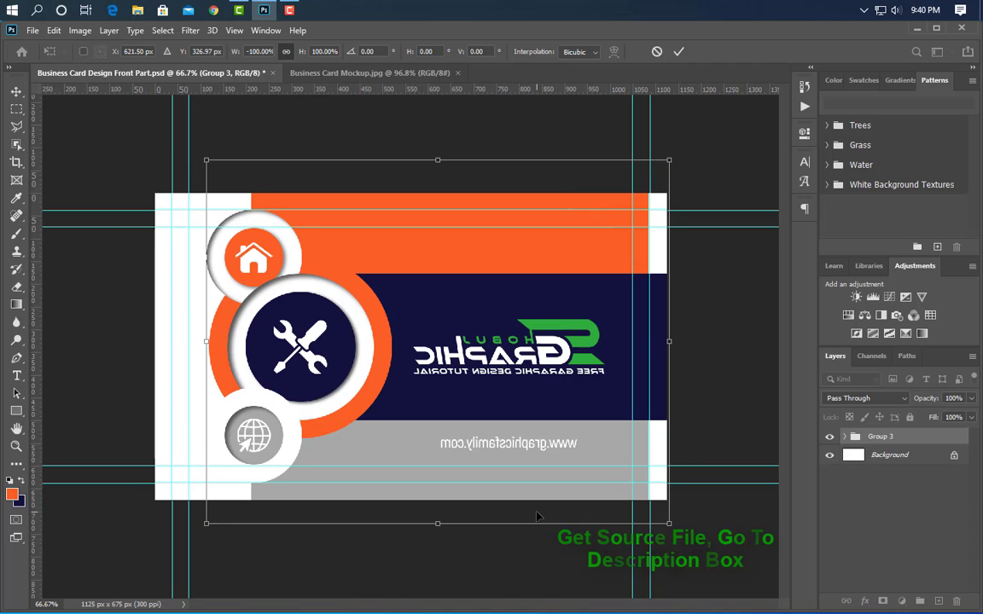
click(679, 51)
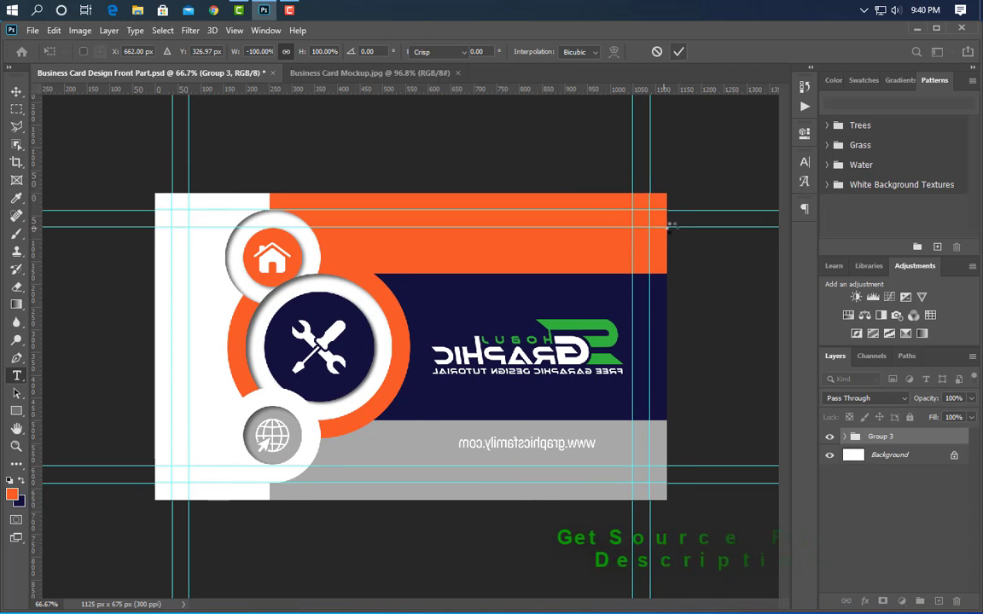
- Set the inner shadow angle of the white circle around the home icon to 45°
key(t)
click(16, 91)
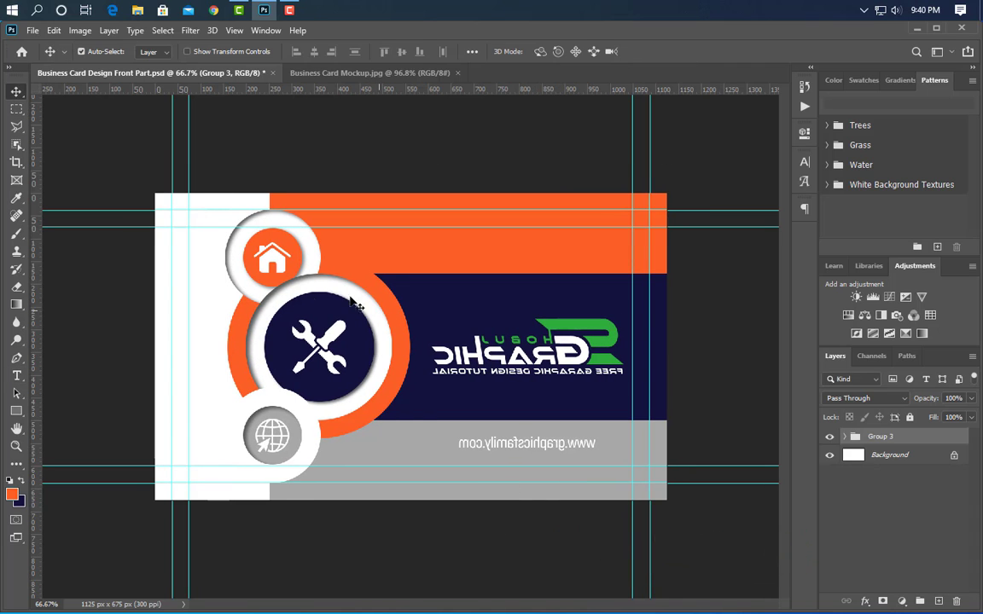
click(241, 254)
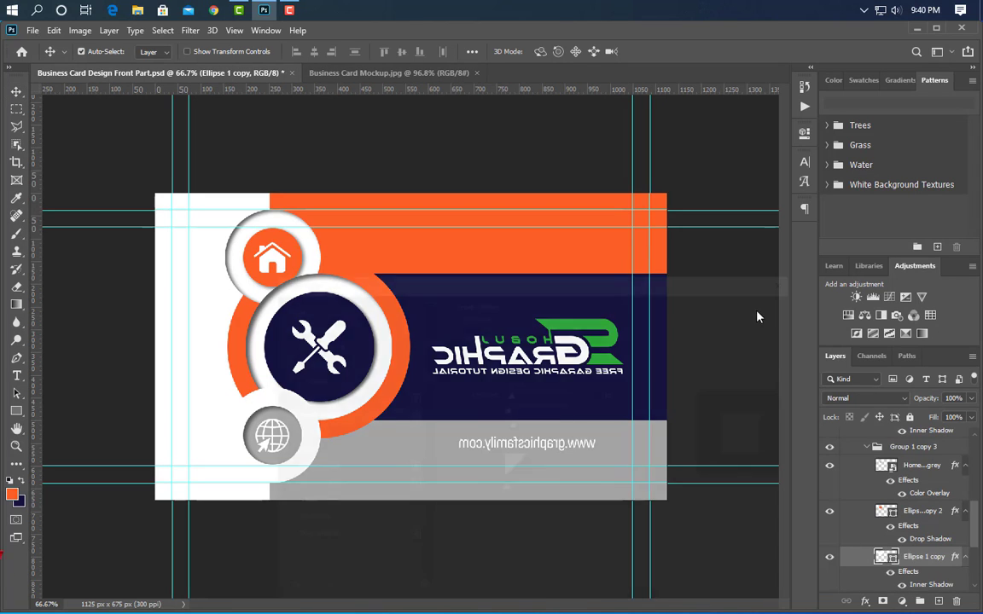
key(Tab)
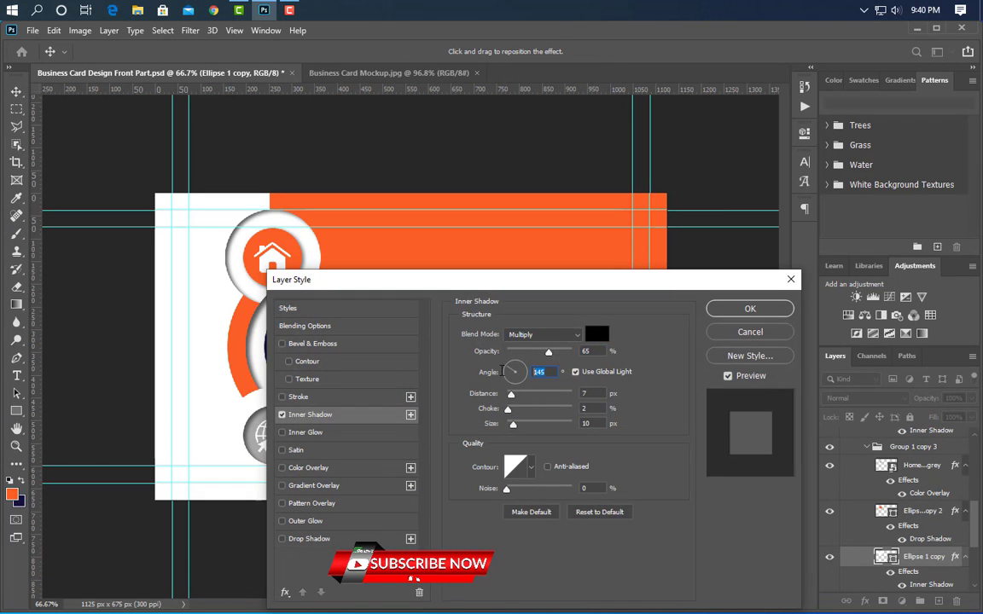
text(45)
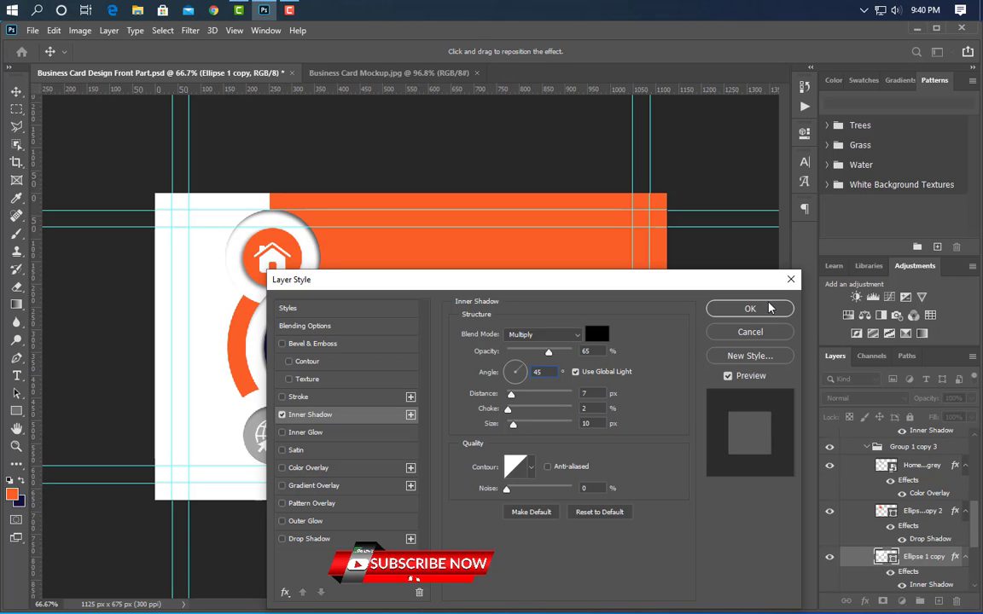
key(Return)
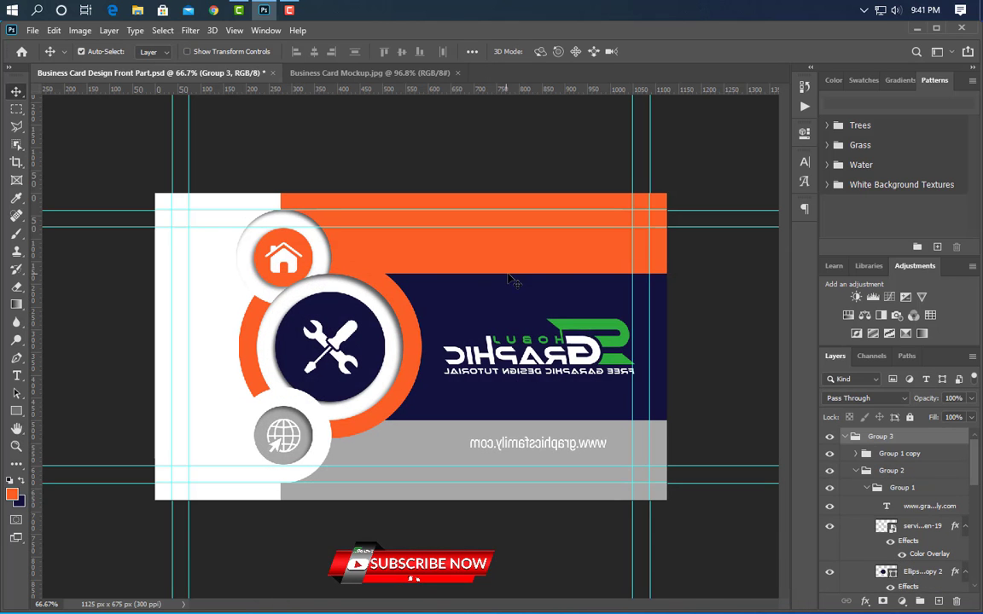
- Delete the mirrored Logo White Png layer from the navy band
scroll(575, 268, up, 4)
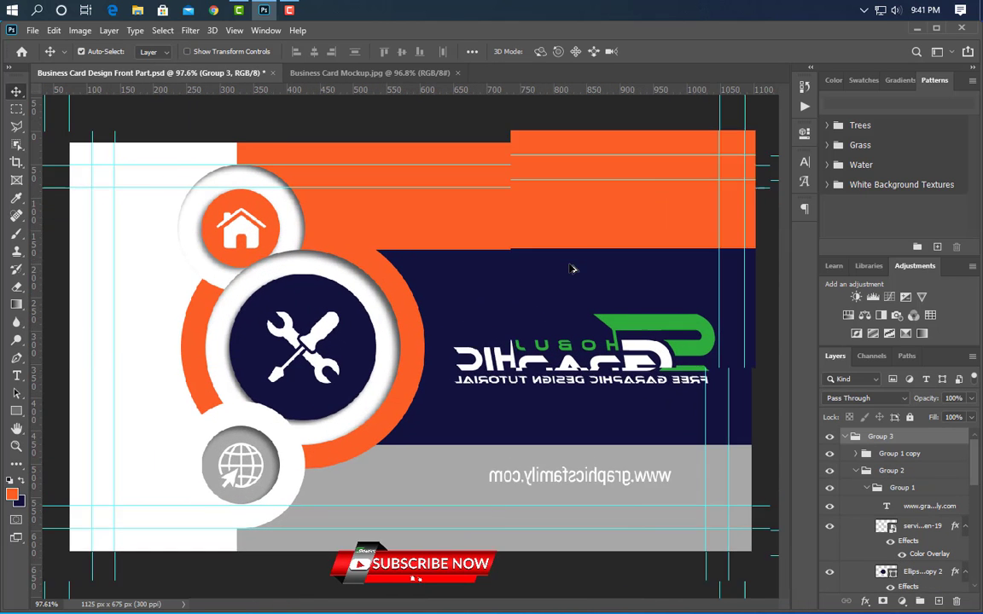
click(693, 323)
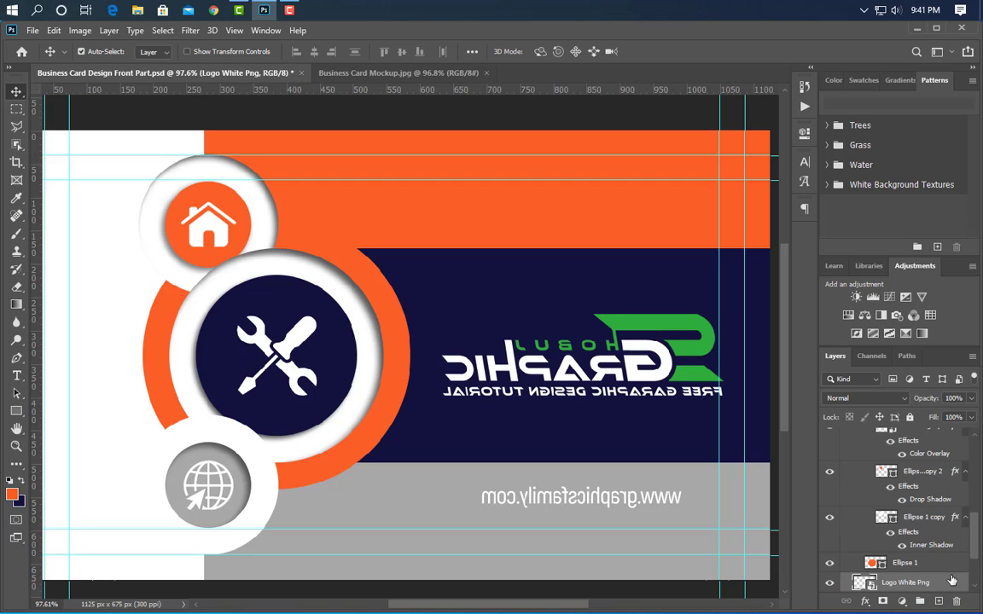
key(Delete)
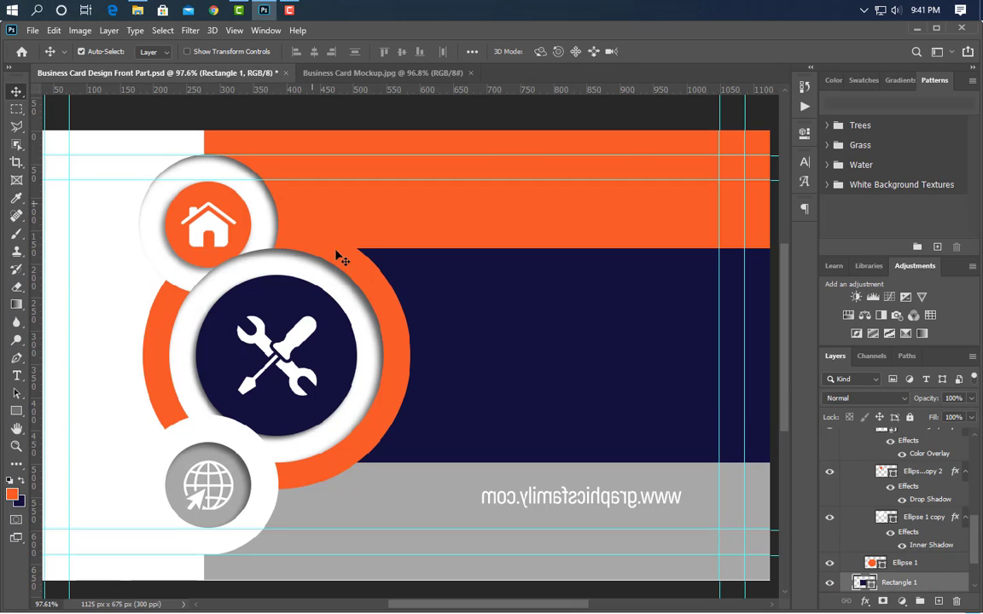
- Place the dial_phone_telephone_call-512 image over the home icon on the orange circle, scaled to 3.19%
click(267, 14)
drag(312, 128, 262, 281)
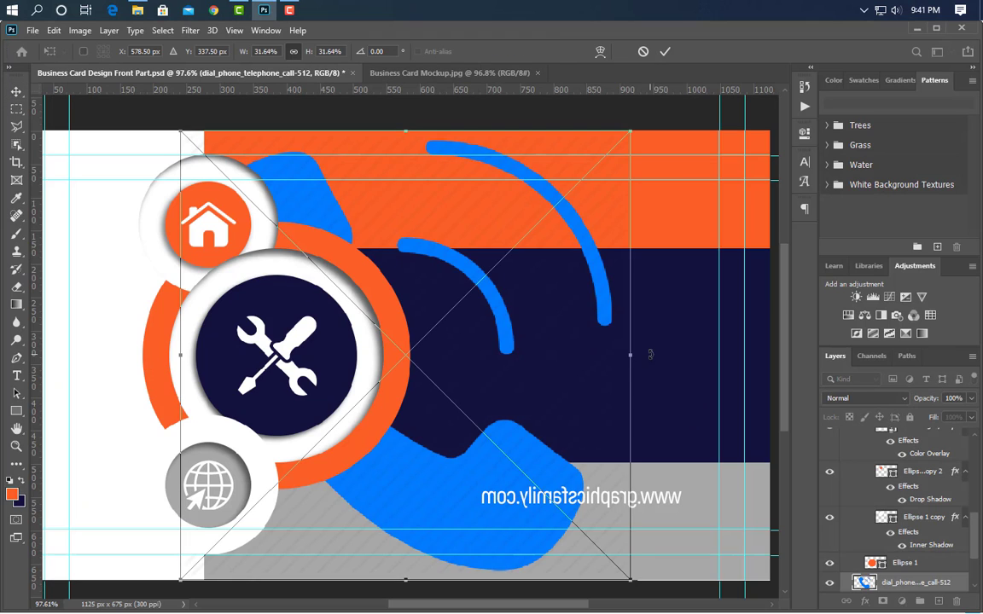
drag(634, 356, 226, 247)
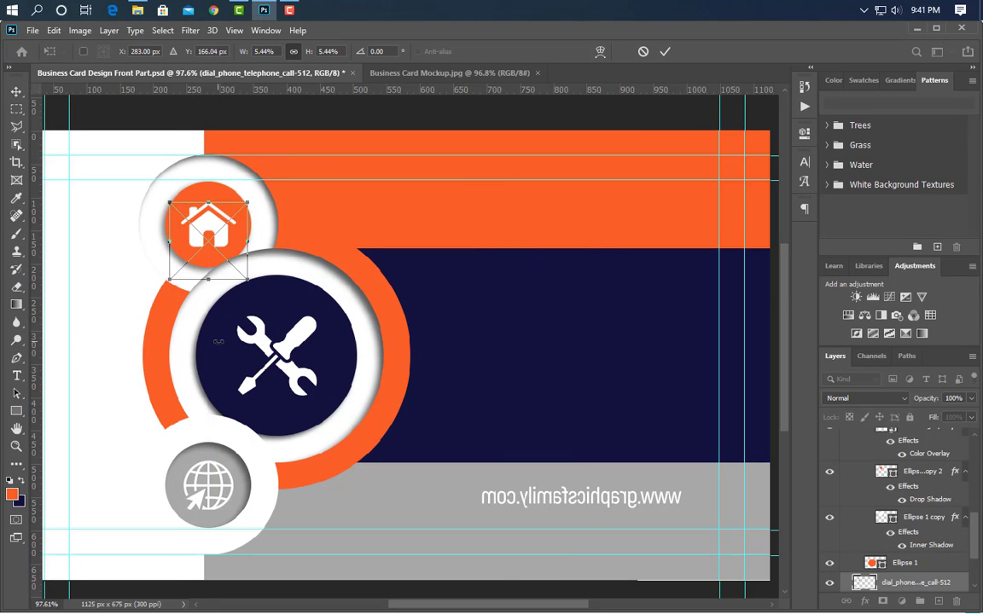
drag(210, 283, 210, 247)
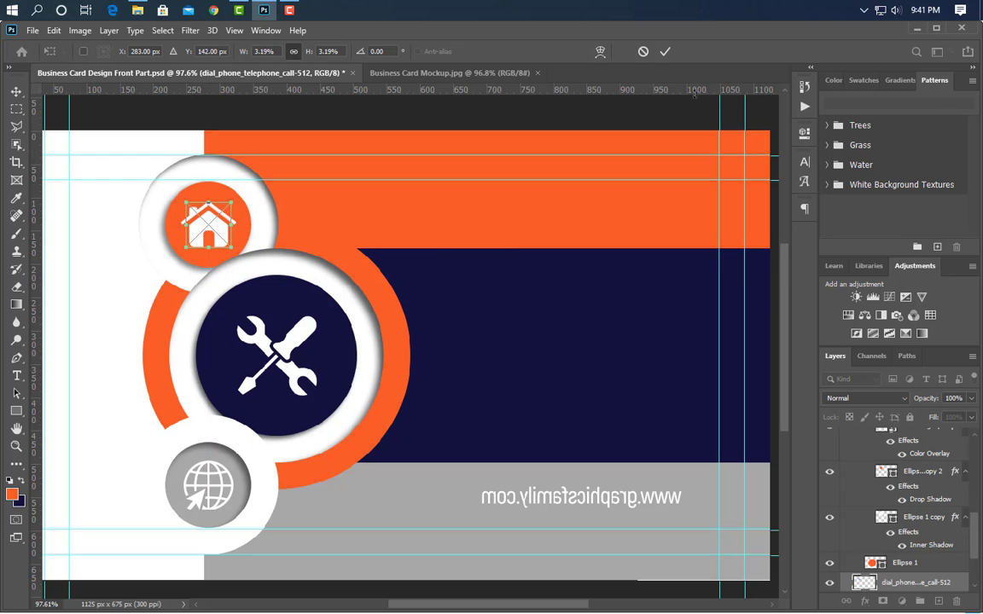
click(665, 51)
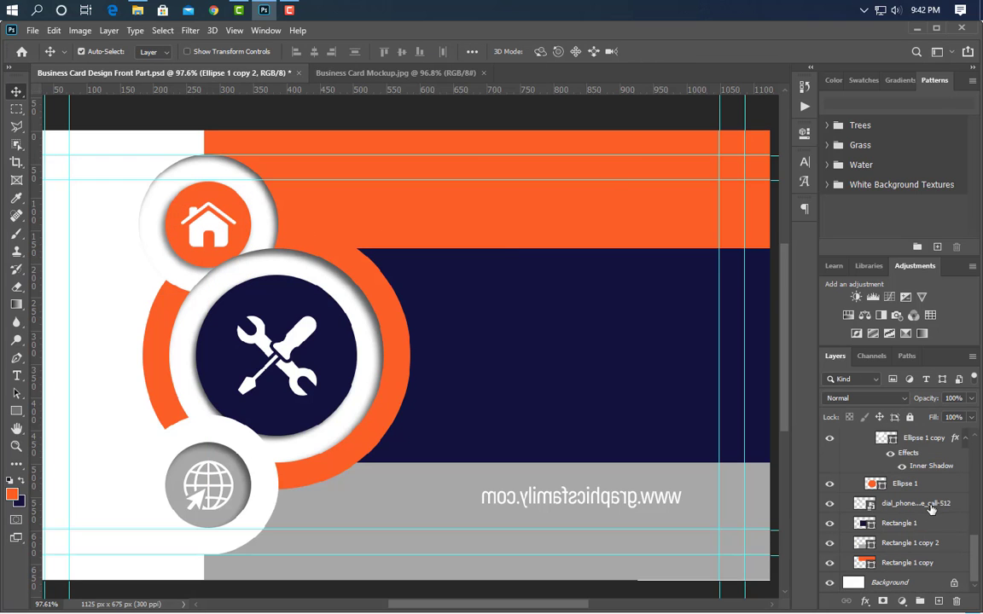
- Move the phone icon layer directly beneath the home icon layer in Group 1 copy 3 and give it a white (ffffff) color overlay
drag(930, 509, 934, 491)
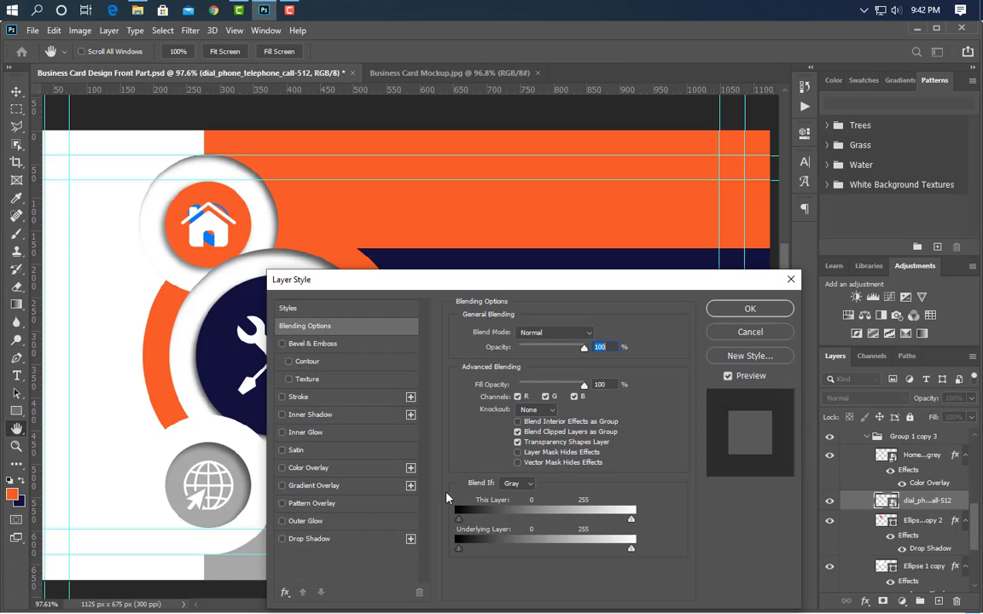
click(346, 470)
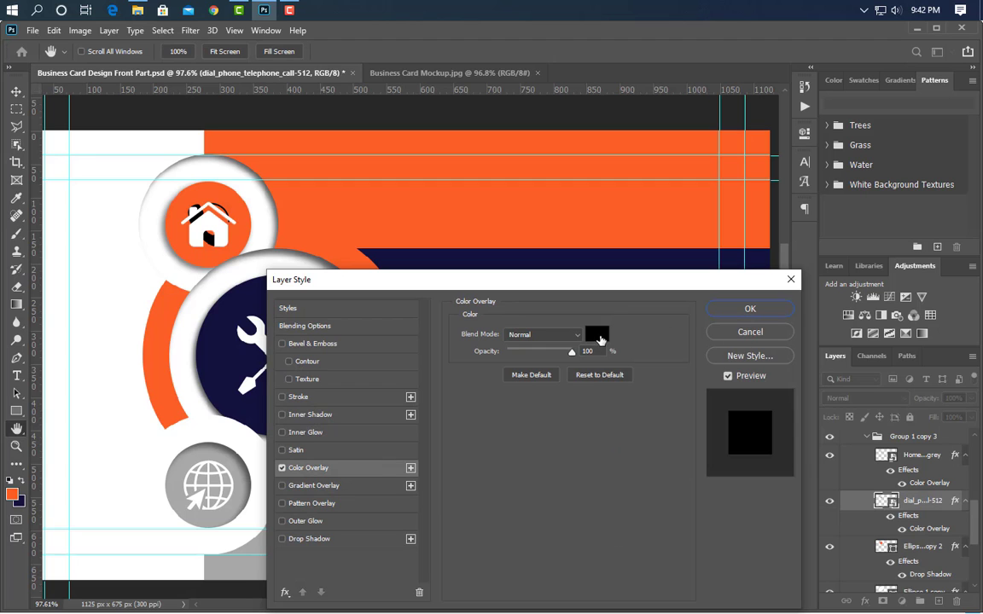
click(595, 334)
text(ffffff)
click(931, 372)
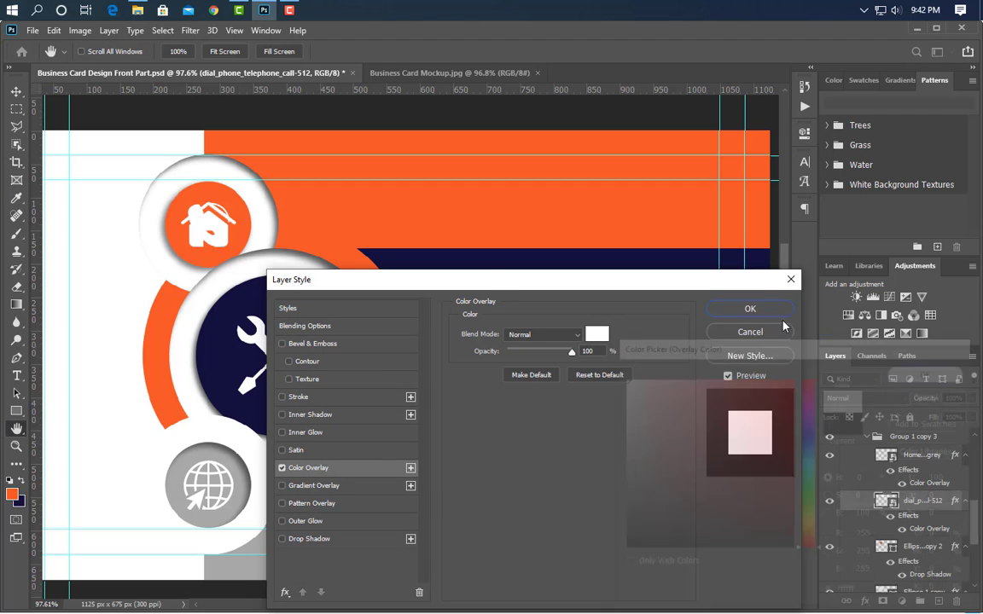
click(750, 308)
- Delete the home icon from the orange circle and activate the Type tool
click(939, 456)
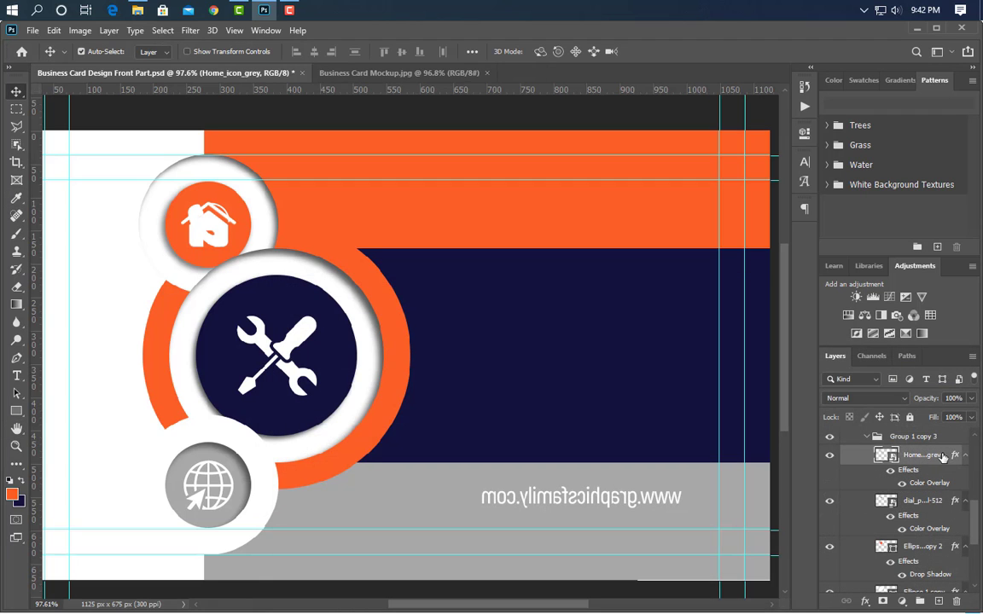
drag(943, 458, 956, 603)
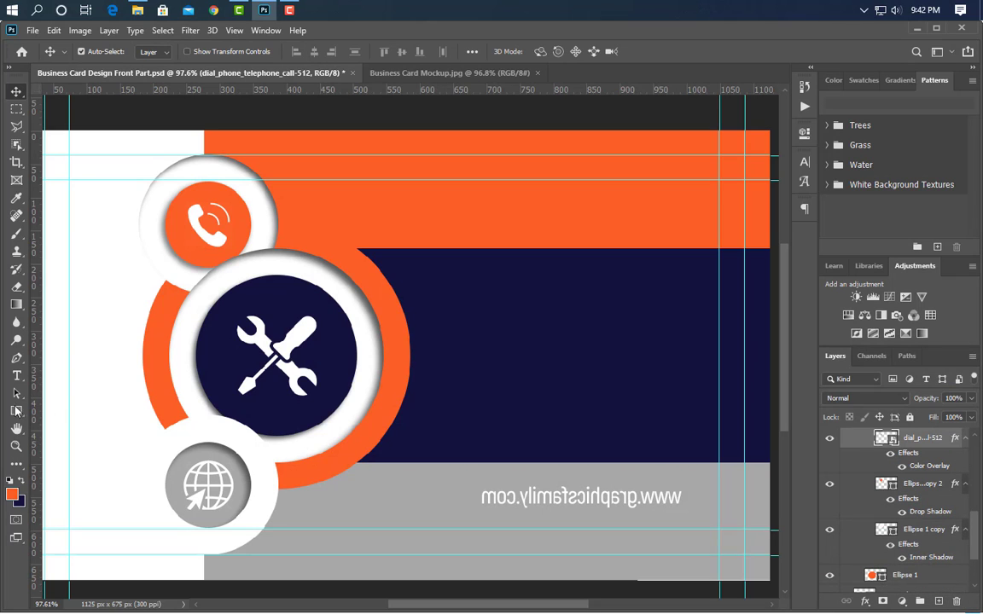
click(16, 375)
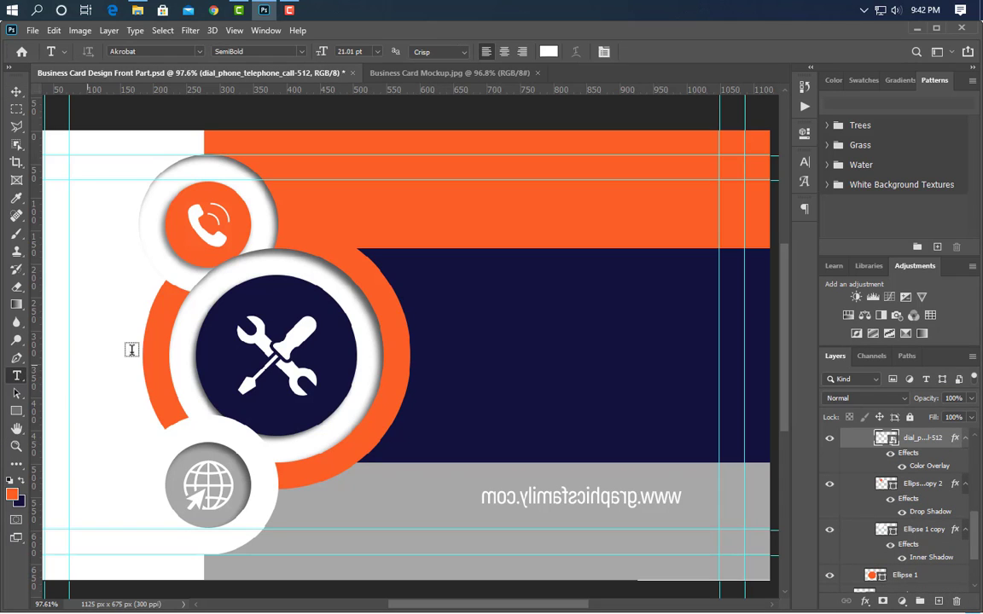
- Add a white contact phone number text on the orange band and set its tracking to 20
click(348, 218)
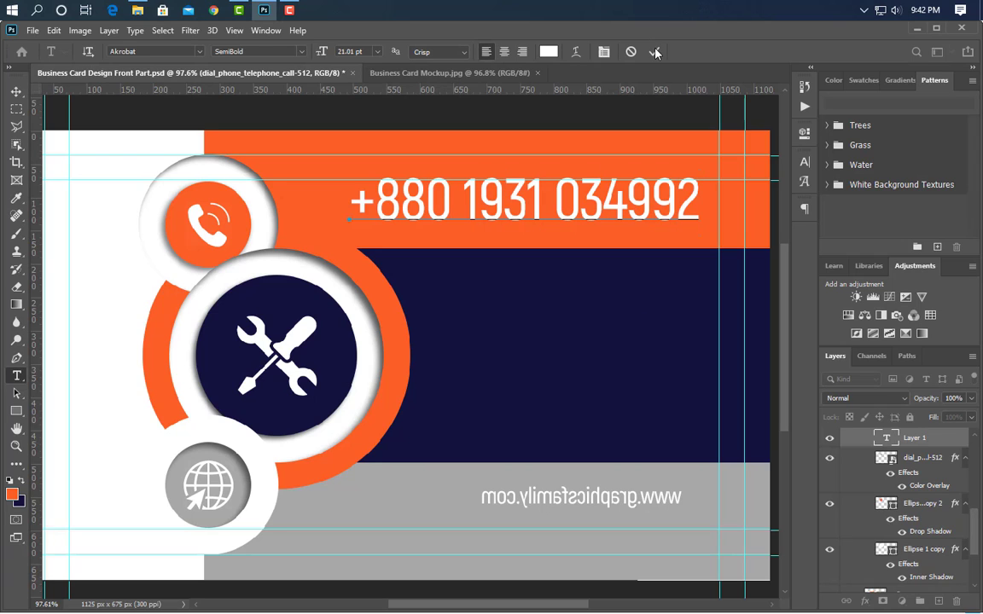
click(656, 52)
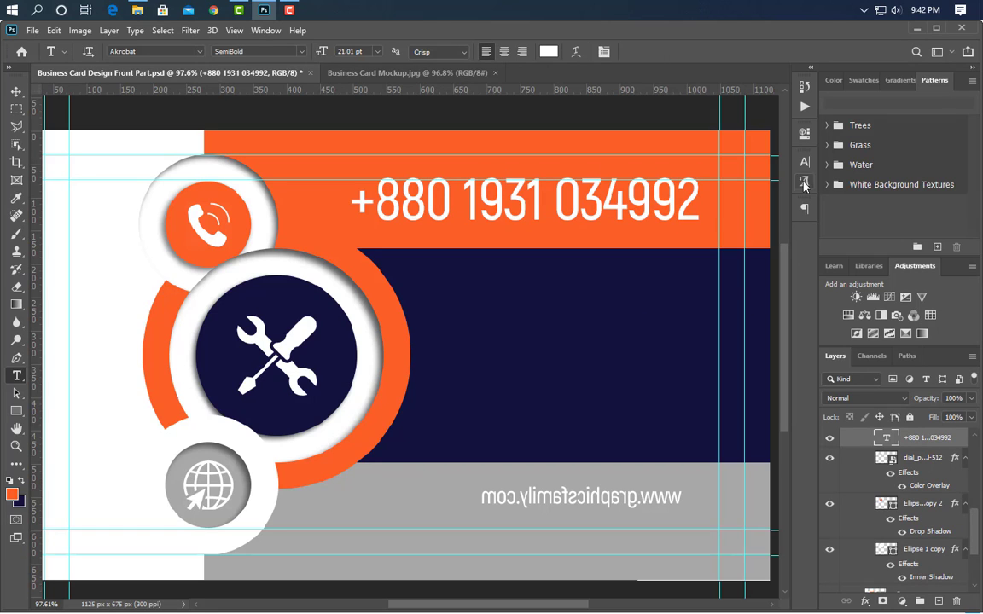
click(804, 162)
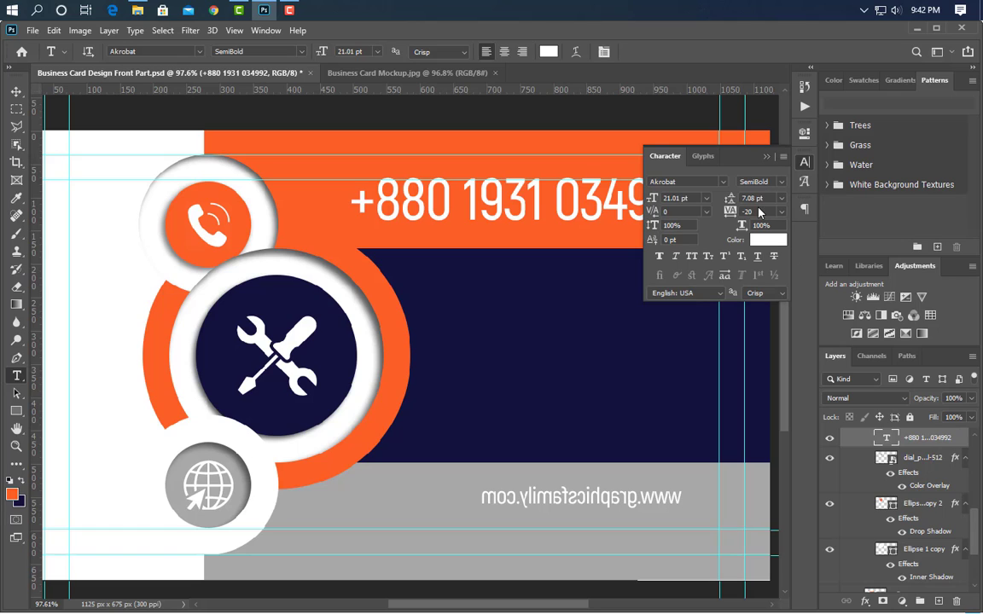
text(20)
key(Return)
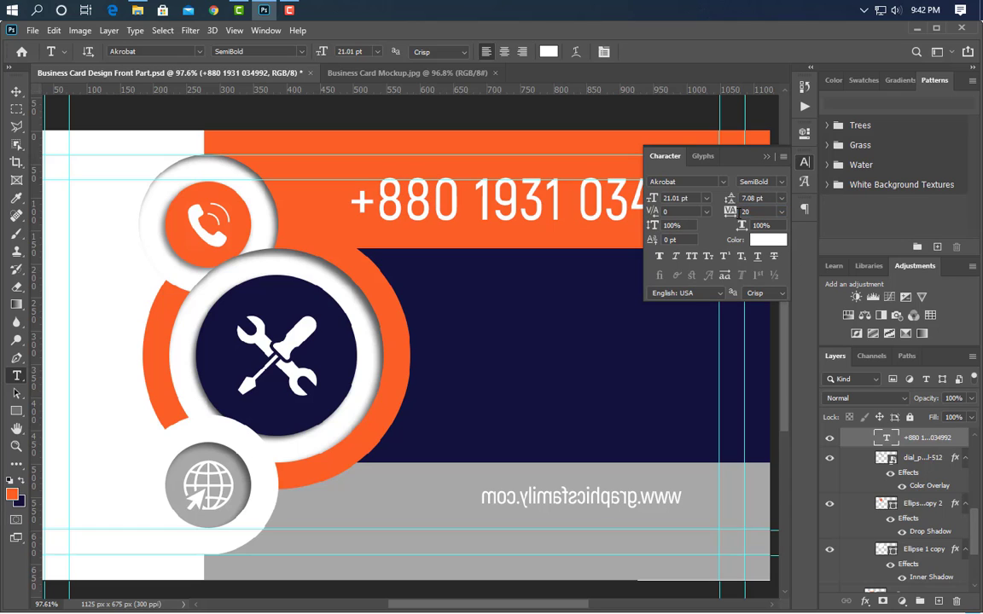
click(766, 157)
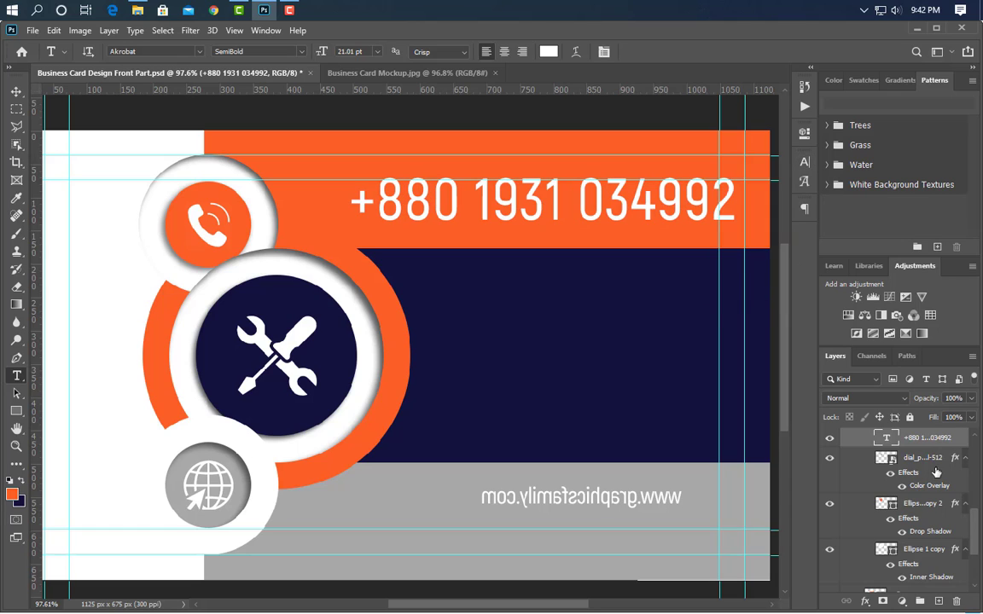
- Duplicate the phone number text layer and move the copy straight down beneath the original line
key(ctrl+j)
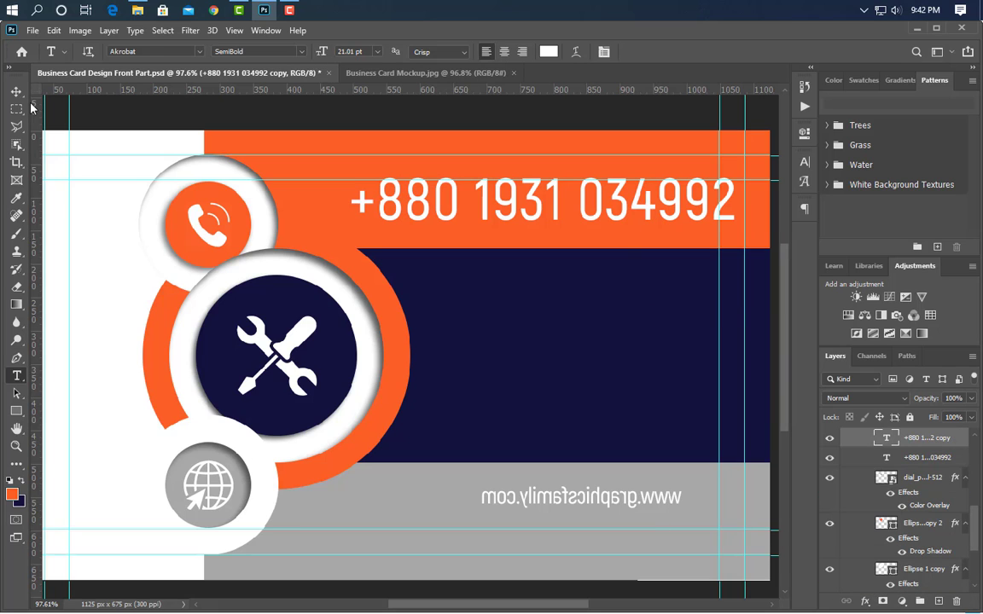
key(v)
key(Down)
key(Down)
key(Down)
key(Down)
key(Down)
key(Down)
key(Down)
key(Down)
key(Down)
key(Down)
key(Down)
key(Down)
key(Down)
key(Down)
key(Down)
key(Down)
key(Down)
key(Down)
key(Down)
key(Down)
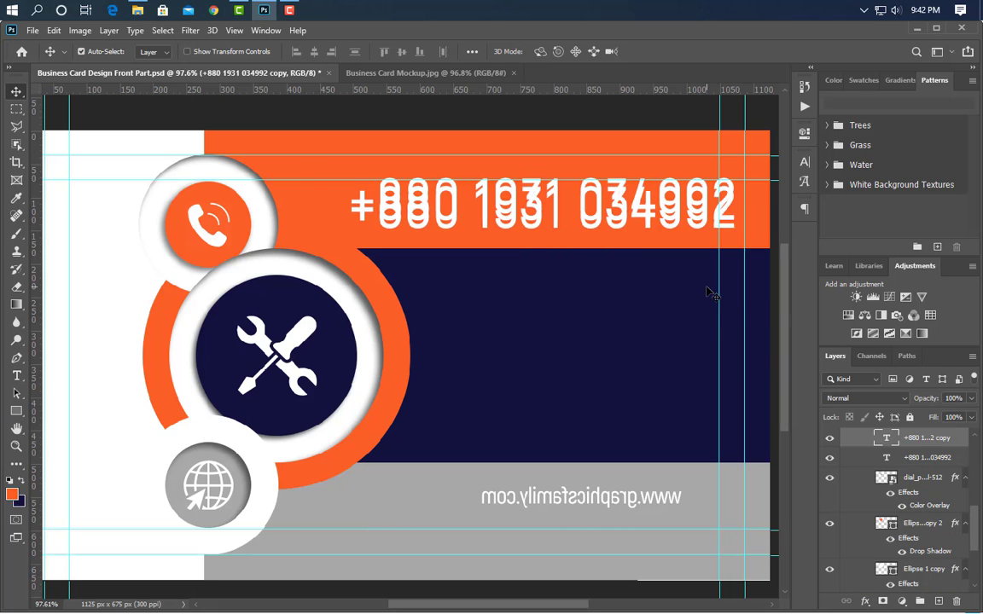
key(Down)
key(Down)
key(Down)
key(Down)
key(Down)
key(Down)
key(Down)
key(Down)
key(Down)
key(Down)
key(Down)
key(Down)
key(Down)
key(Down)
key(Down)
key(Down)
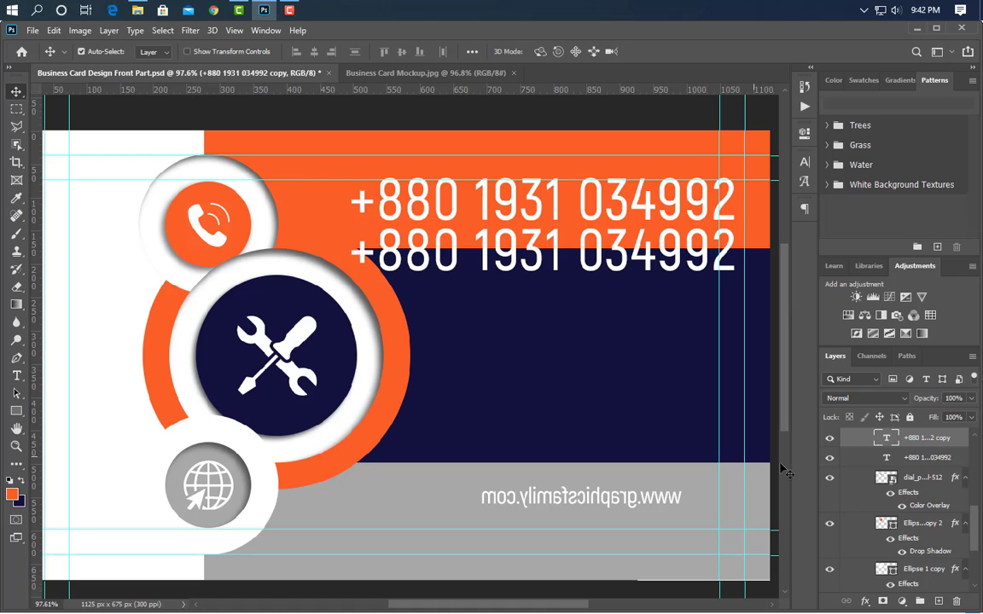
- Replace the duplicated line's text with the second contact phone number
click(18, 378)
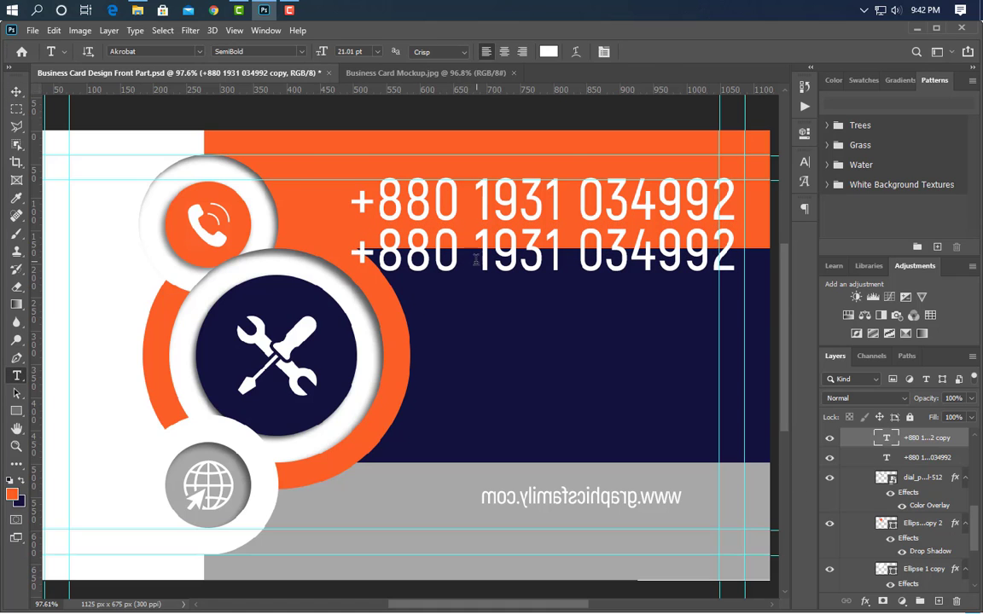
click(476, 260)
key(ctrl+a)
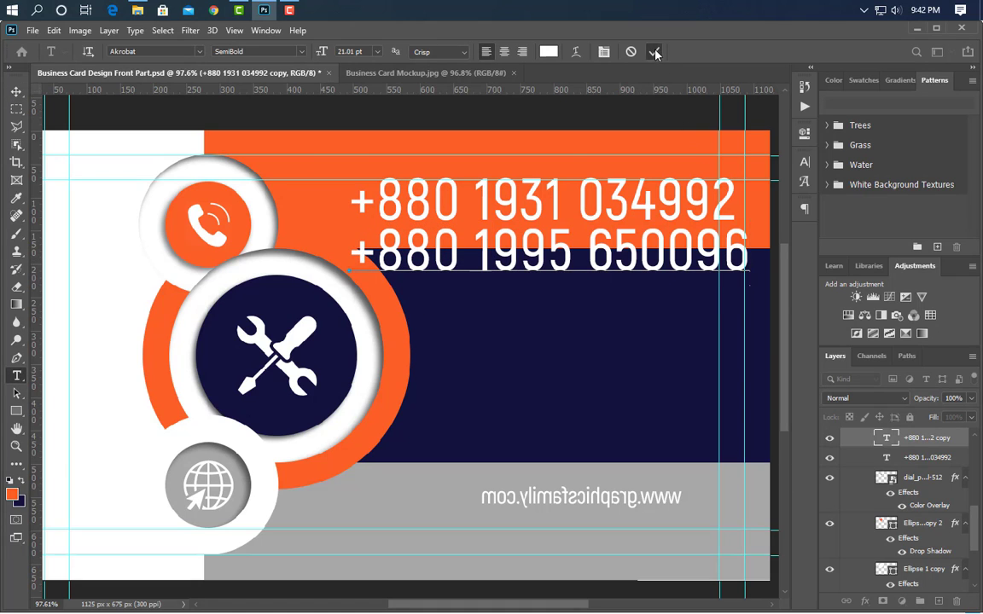
click(654, 52)
- Scale both phone number lines together to about 48% width and 42% height and position them on the orange band beside the phone icon
shift+click(941, 462)
key(ctrl+t)
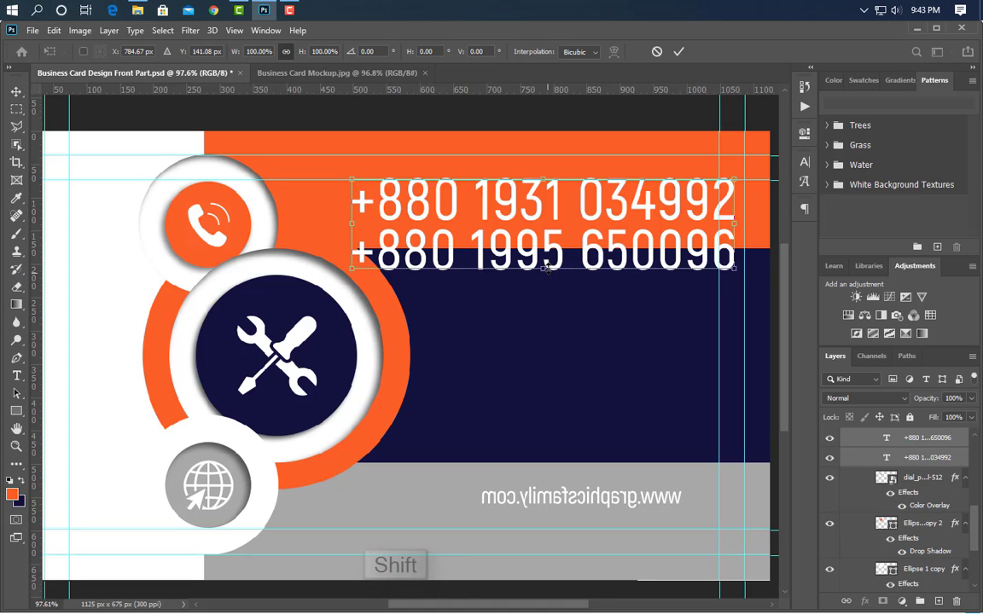
drag(546, 278, 551, 261)
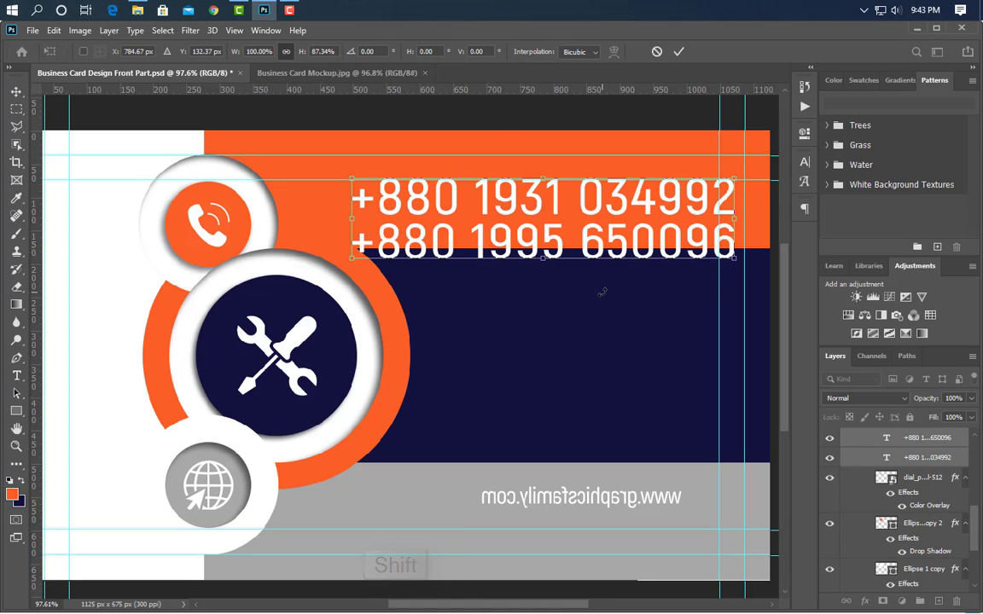
drag(736, 218, 540, 216)
drag(380, 222, 386, 206)
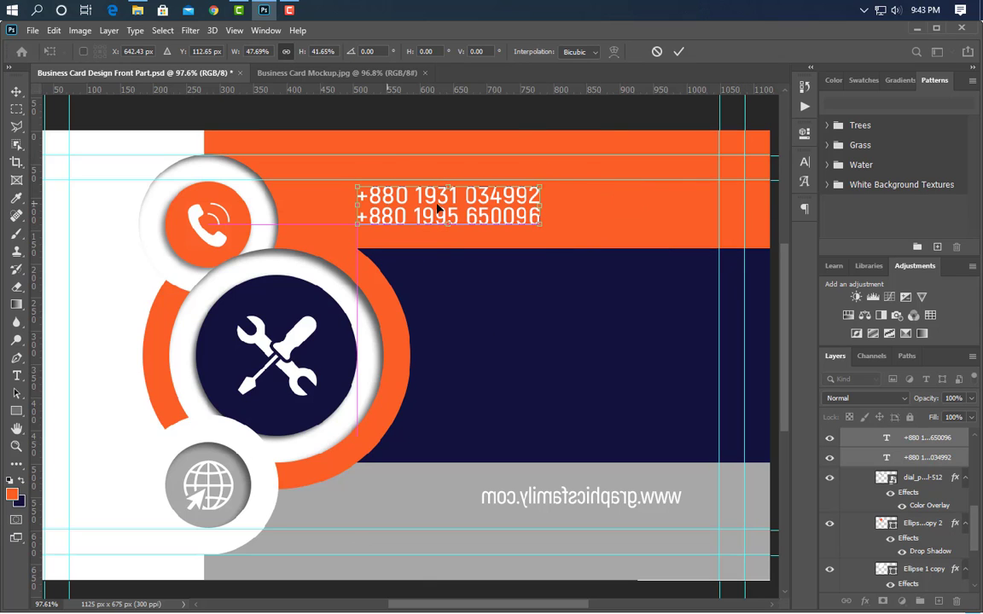
click(676, 52)
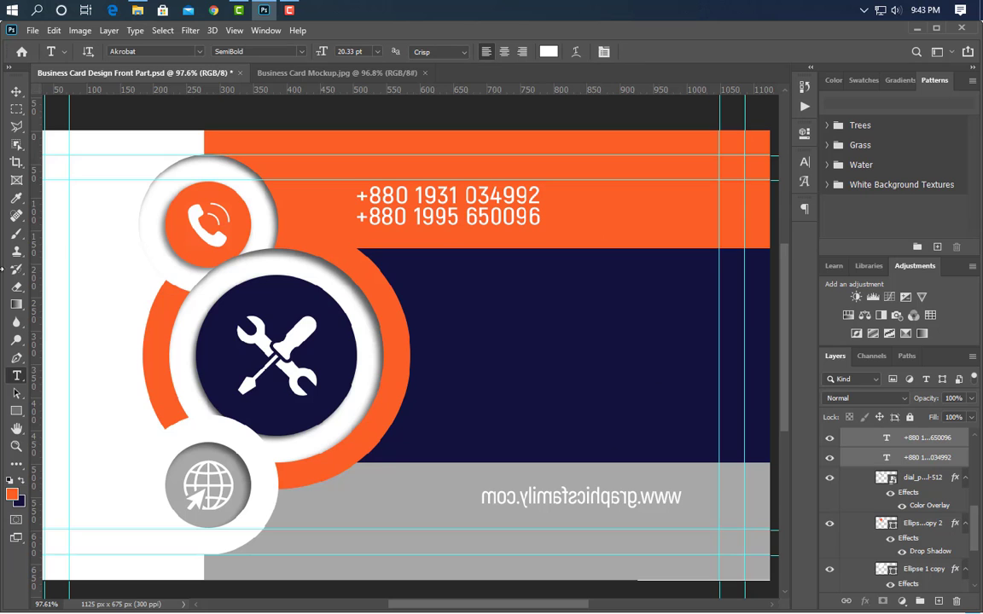
- Place the person icon image named png from the icon folder over the tools icon on the navy circle, scaled to 9.84%
click(15, 91)
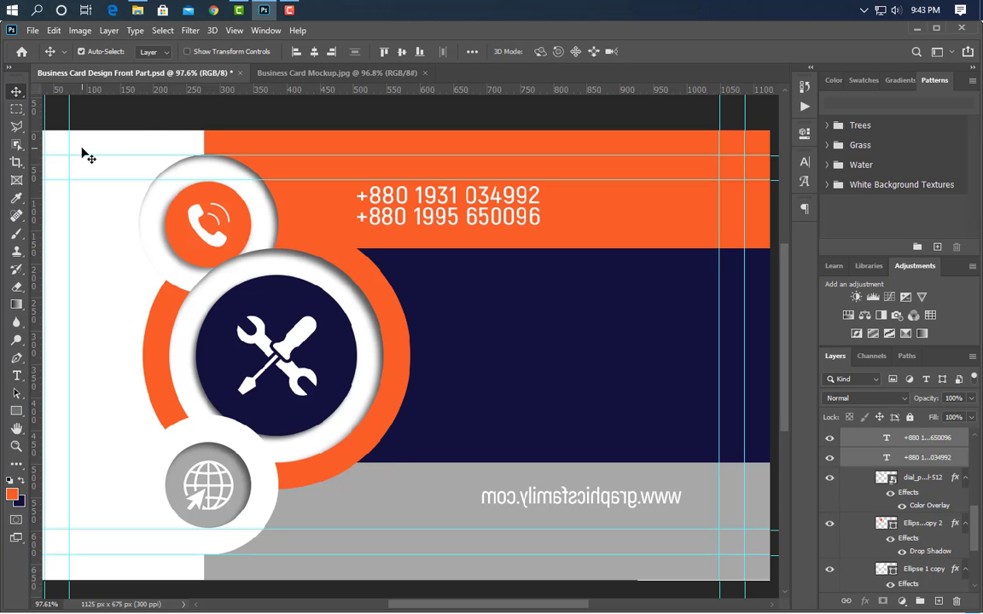
click(299, 312)
click(264, 11)
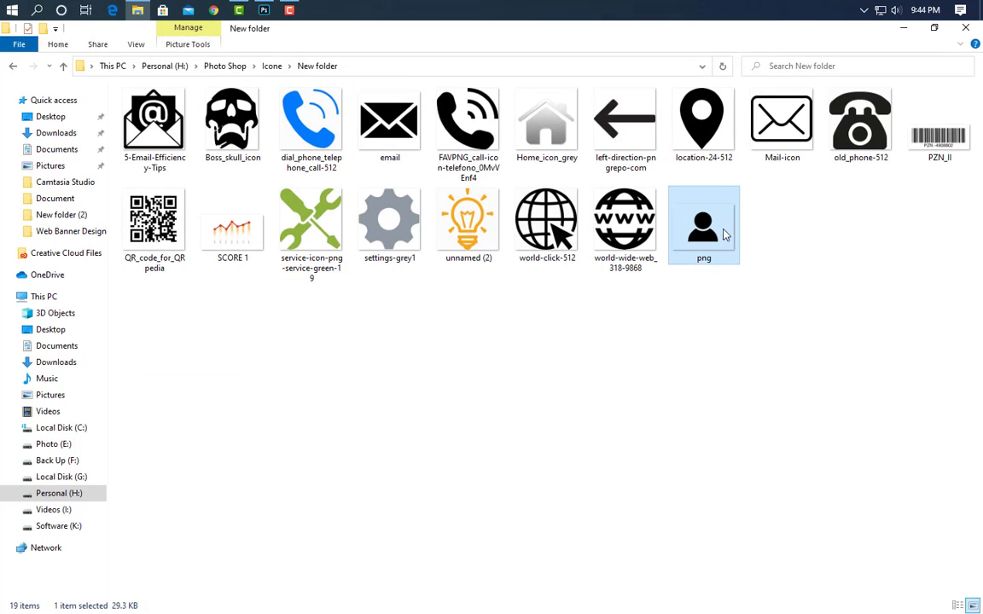
drag(709, 219, 342, 384)
drag(294, 369, 347, 352)
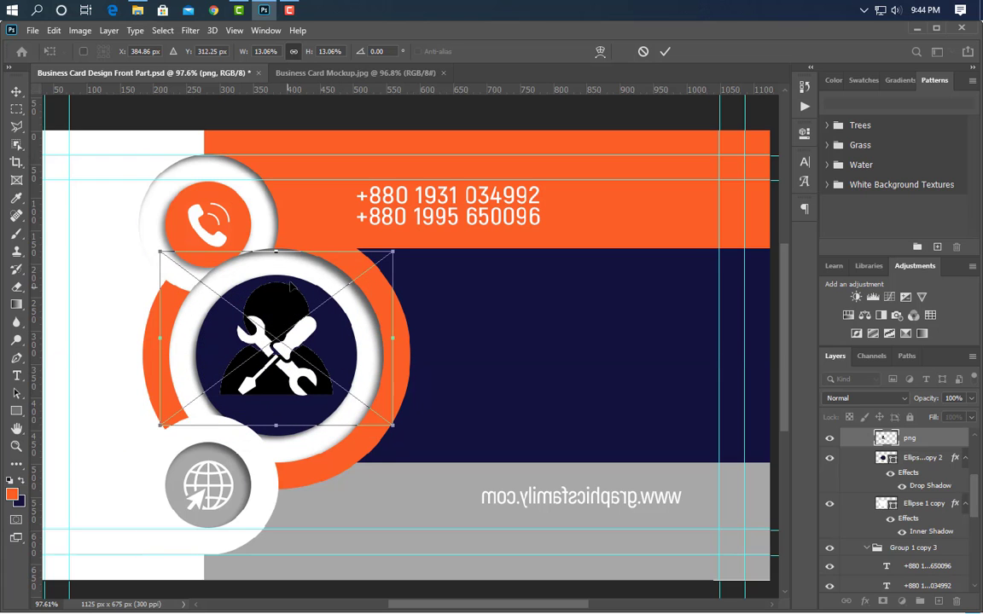
drag(276, 253, 279, 288)
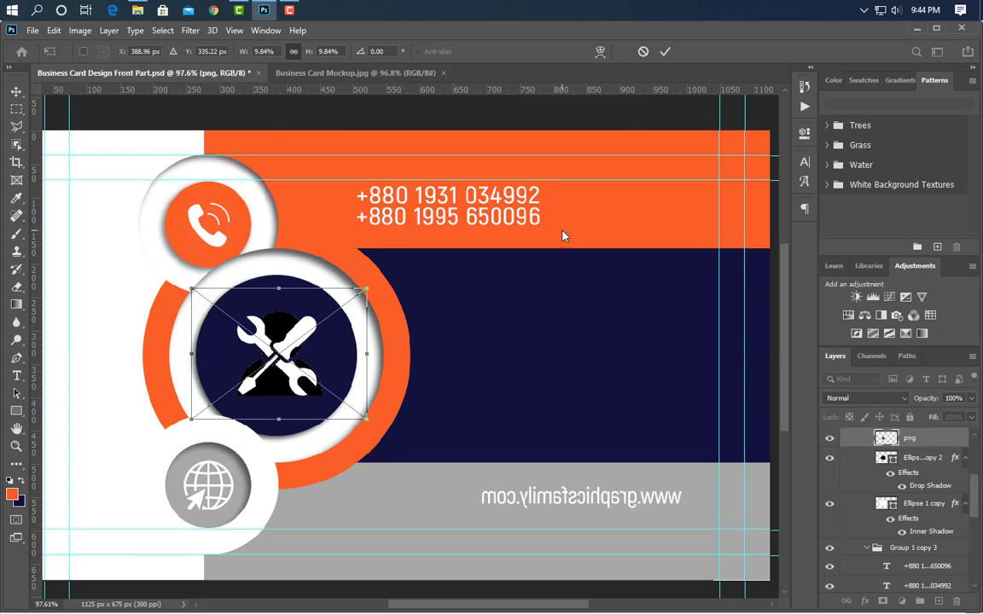
click(666, 51)
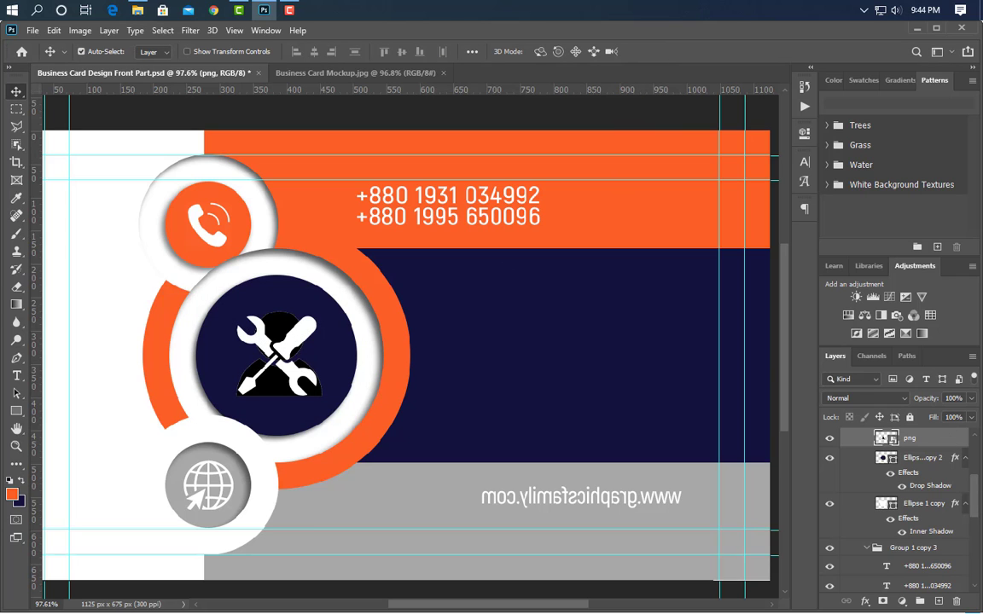
- Give the person icon layer a white color overlay at 100% opacity
double_click(902, 434)
click(363, 470)
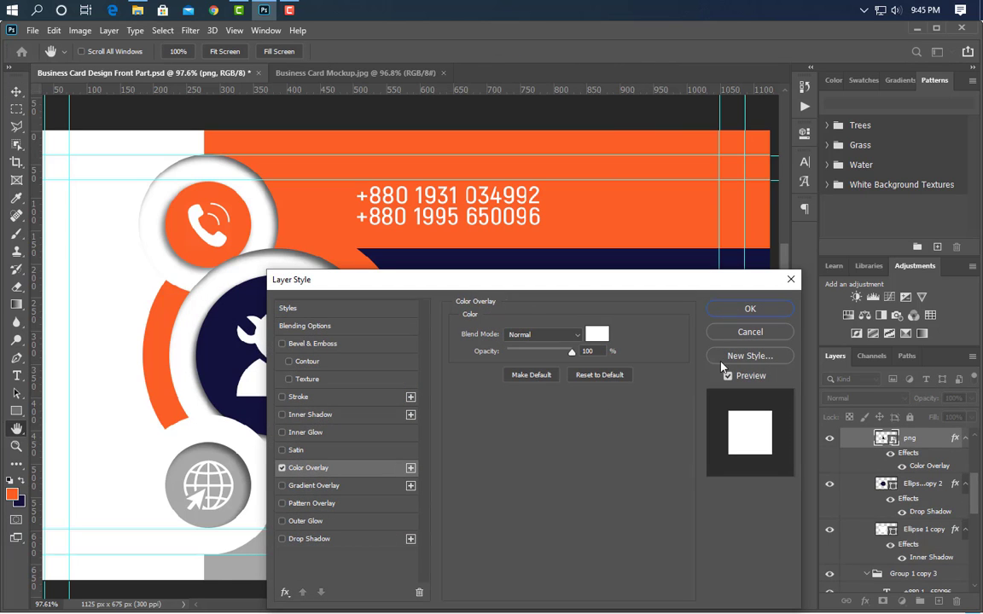
click(750, 310)
- Delete the service-icon-png-service-green-19 layer from the navy circle
click(925, 495)
scroll(927, 486, up, 3)
click(937, 463)
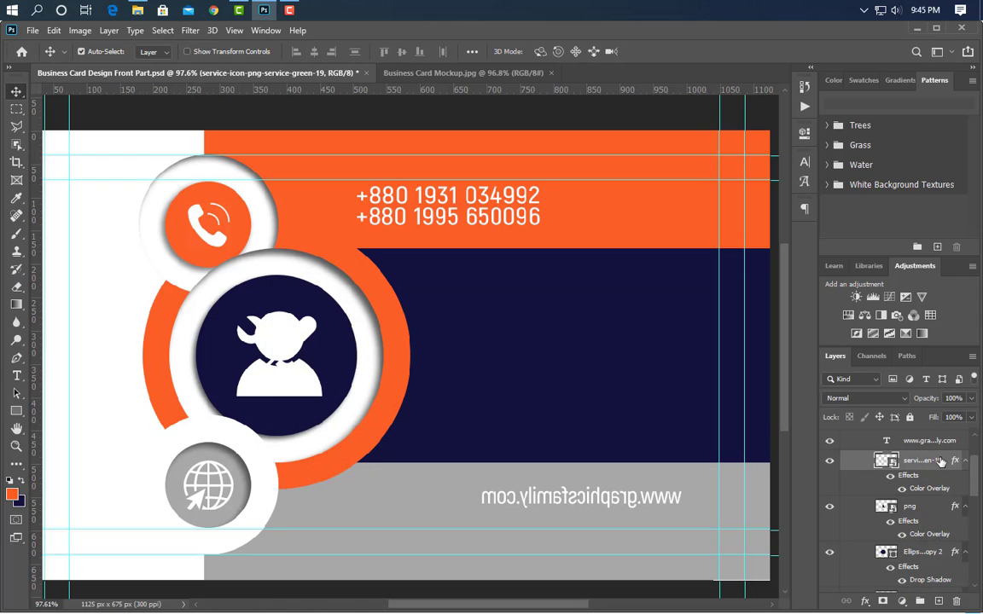
drag(943, 464, 956, 604)
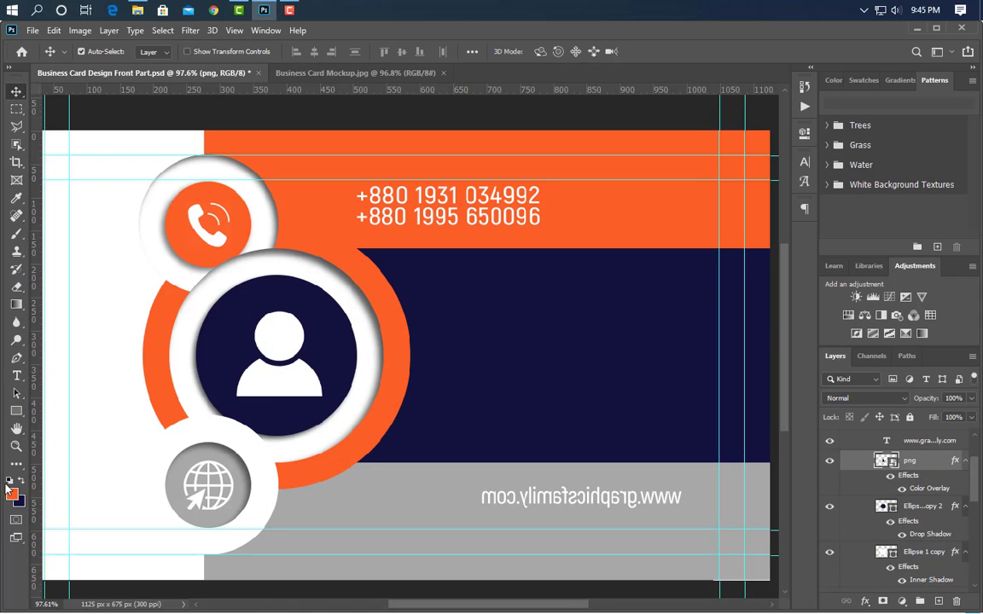
- Add a text line with the cardholder's full name on the navy band
click(16, 376)
click(451, 320)
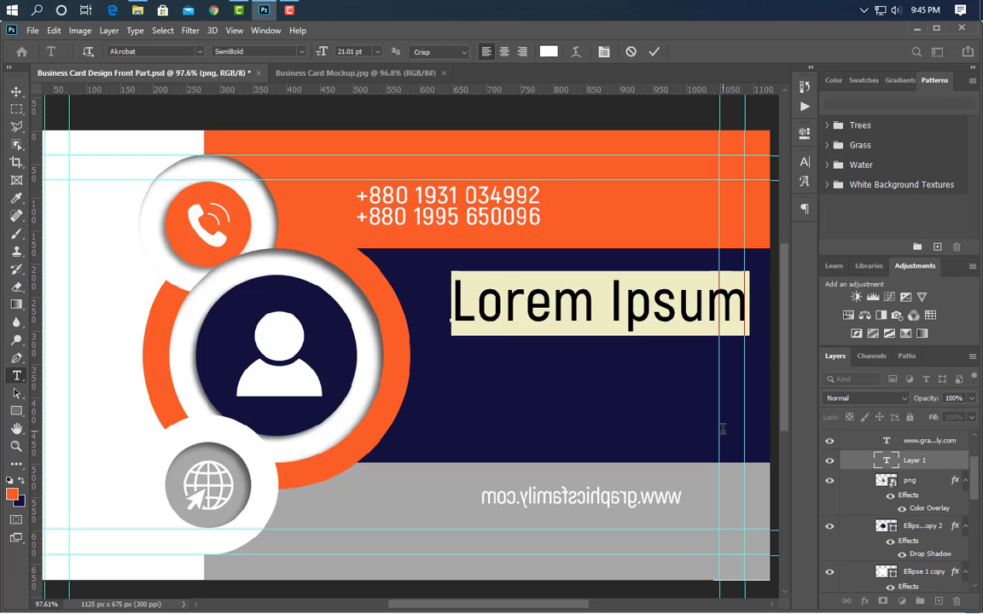
click(654, 52)
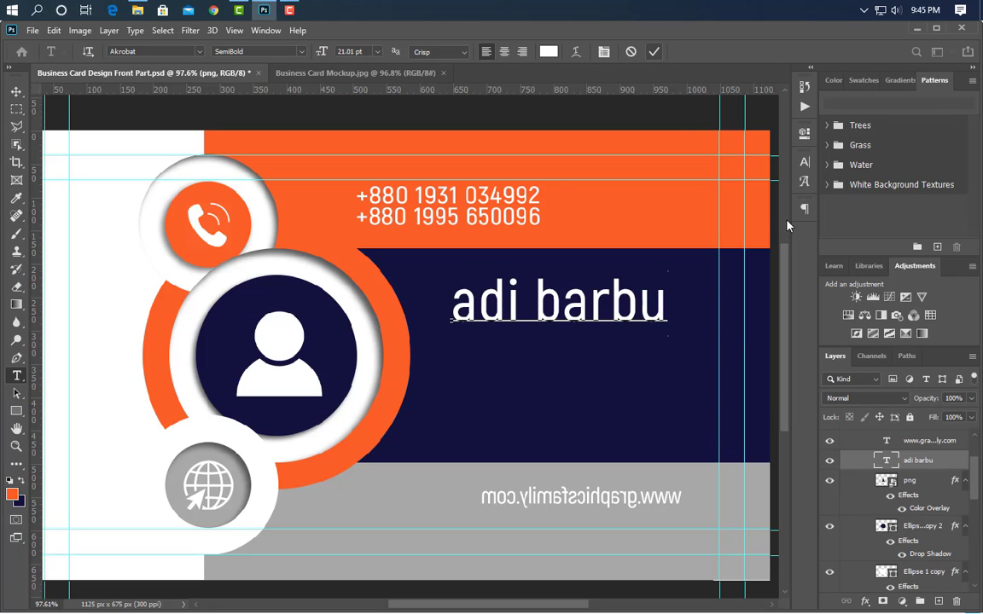
- Set the cardholder name to the Bold font style and All Caps
click(804, 161)
click(780, 182)
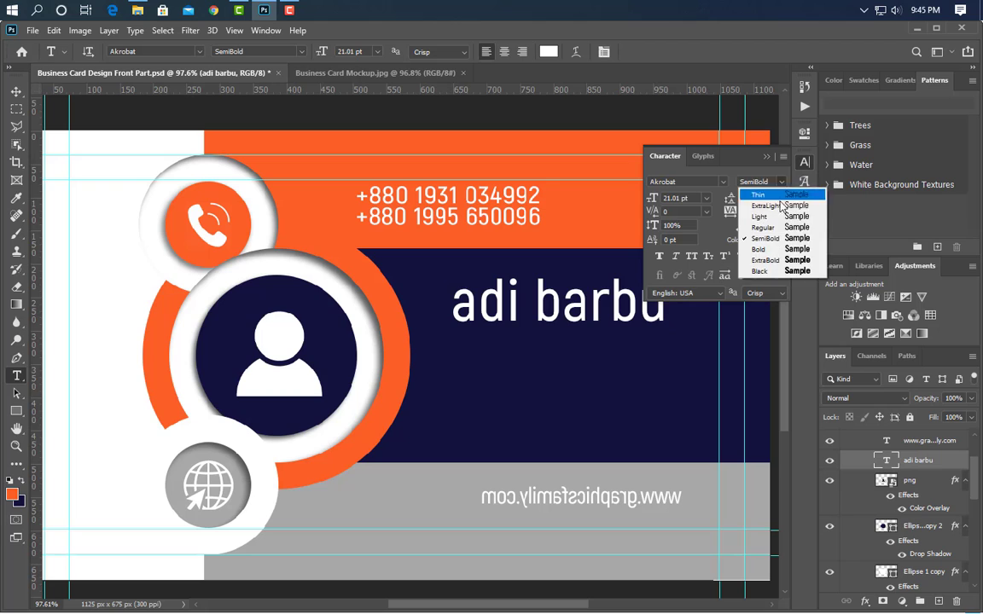
click(778, 227)
click(783, 183)
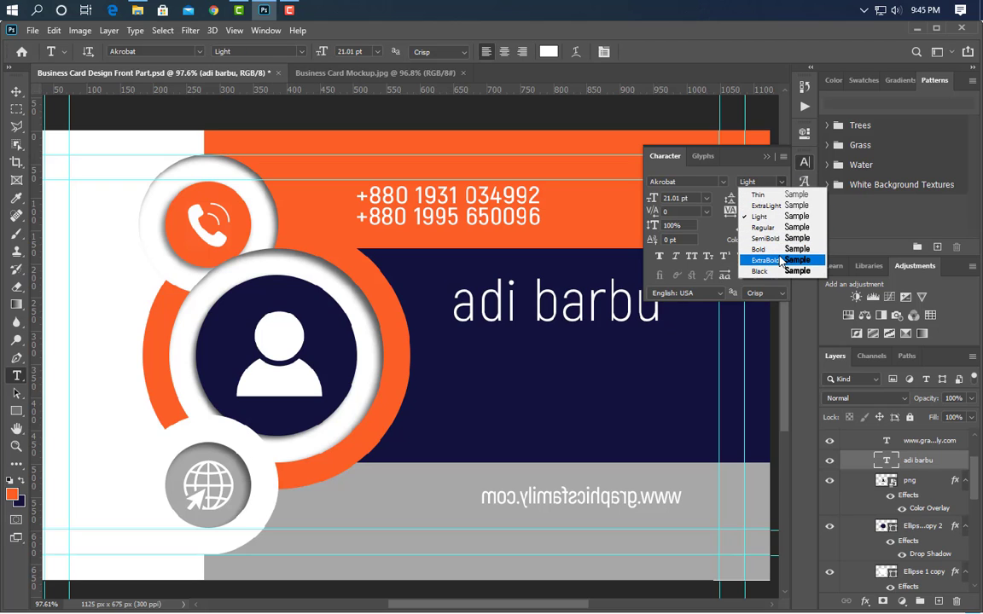
click(776, 248)
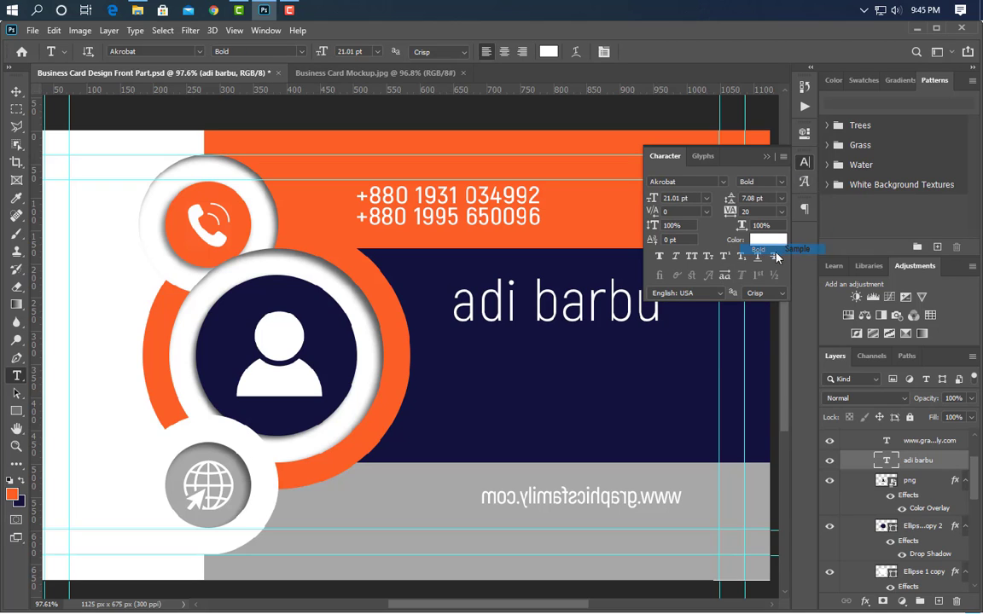
click(691, 256)
click(767, 157)
- Scale the cardholder name to about 90% width and 69% height and position it mid-height on the navy band
click(15, 91)
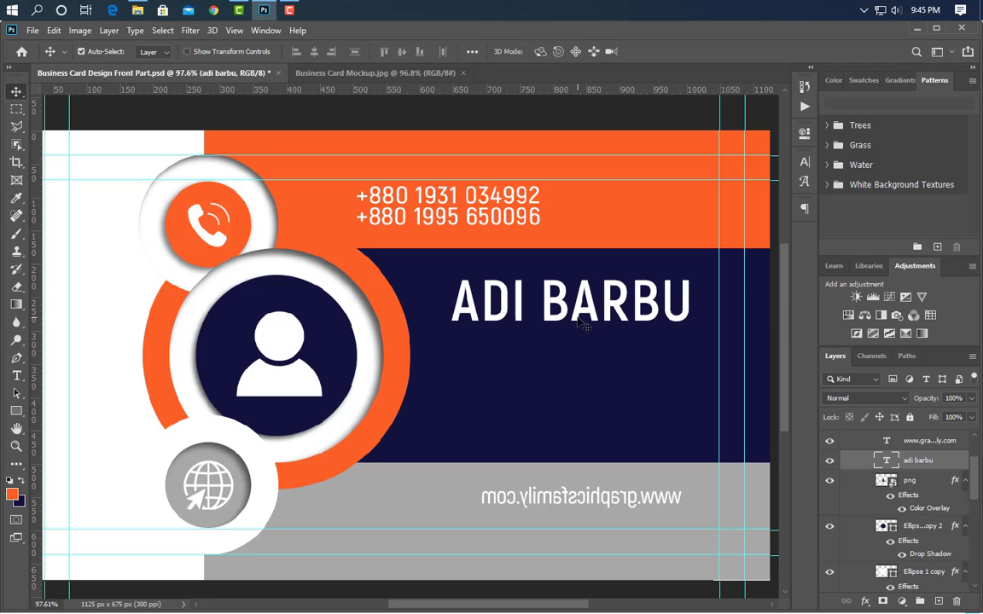
drag(596, 316, 572, 354)
key(ctrl+t)
drag(694, 347, 672, 342)
drag(609, 323, 605, 336)
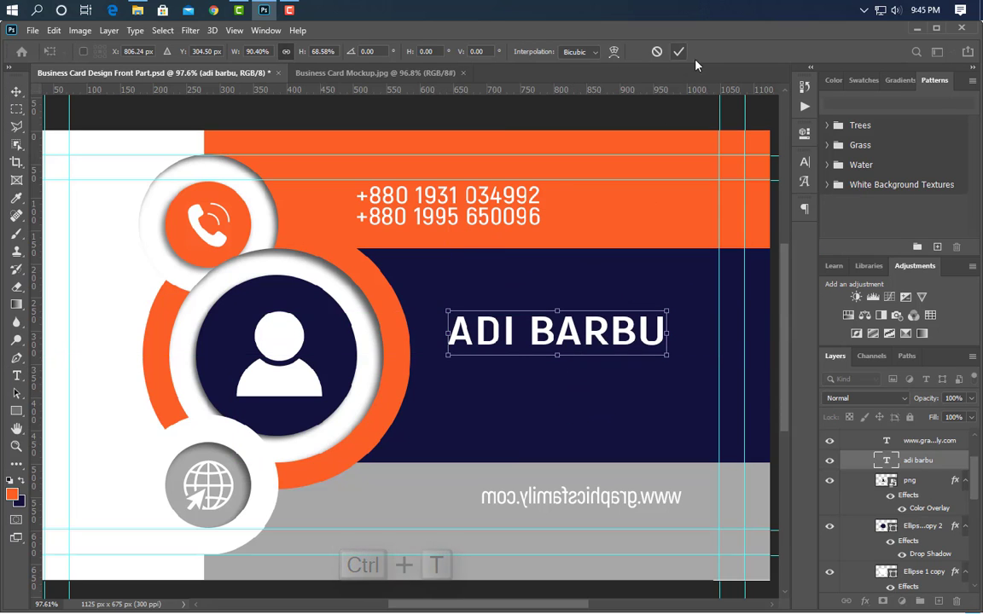
click(677, 52)
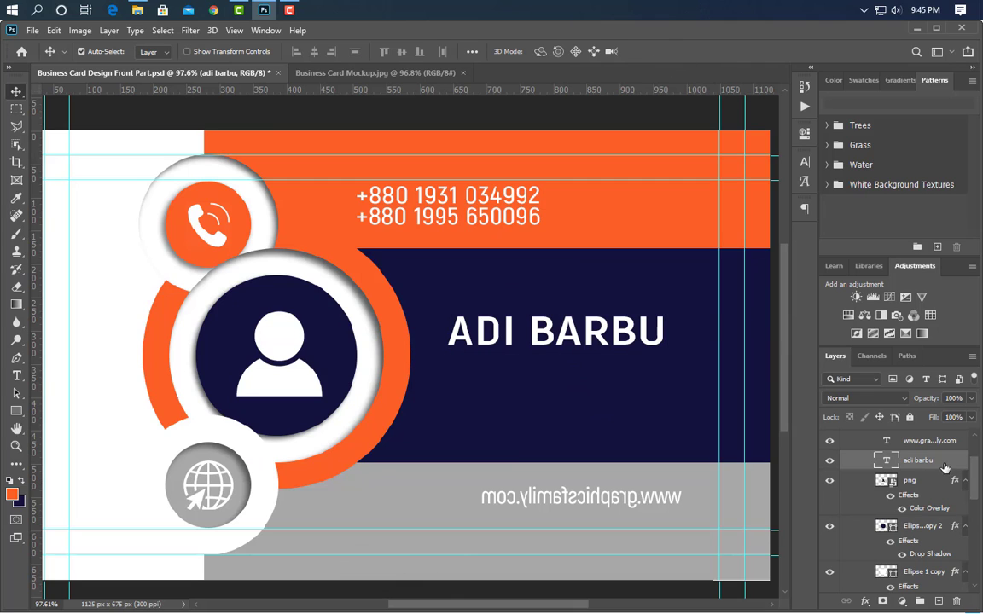
- Duplicate the name text just beneath itself and replace the copy's wording with "graphic designer"
key(ctrl+j)
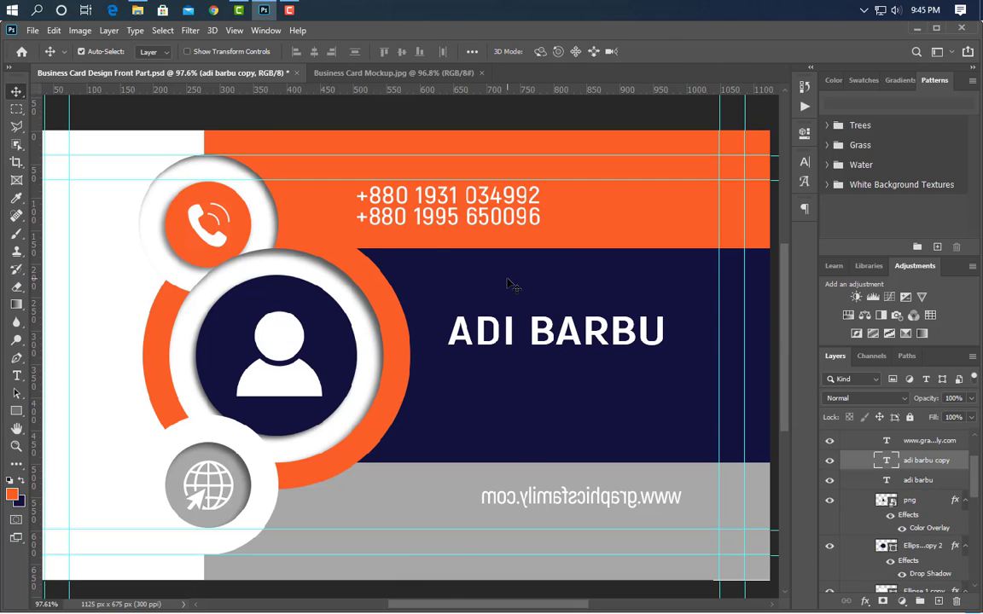
drag(574, 324, 575, 364)
click(16, 377)
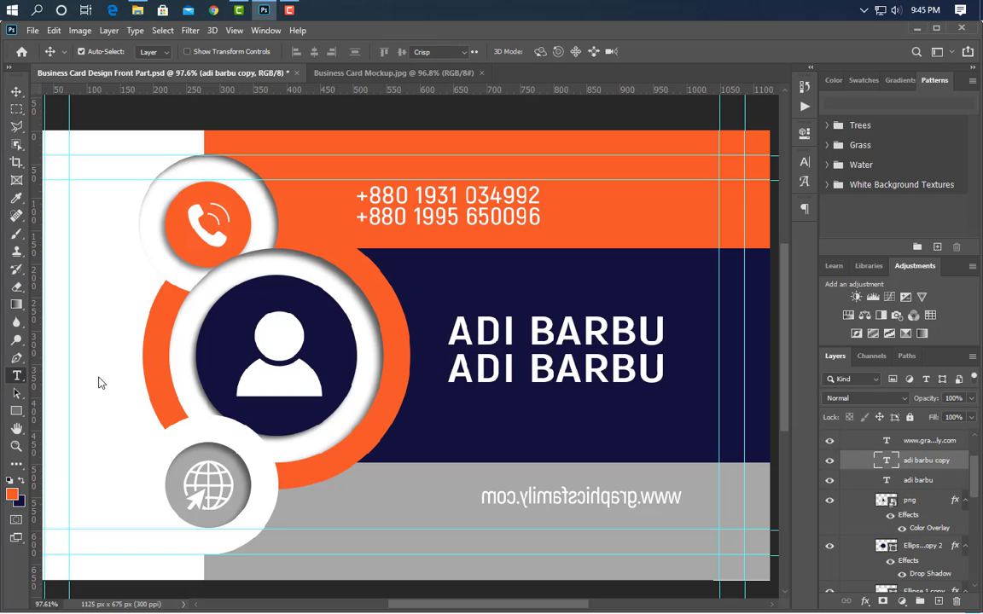
drag(455, 373, 705, 410)
text(GRAPHIC DESIGN)
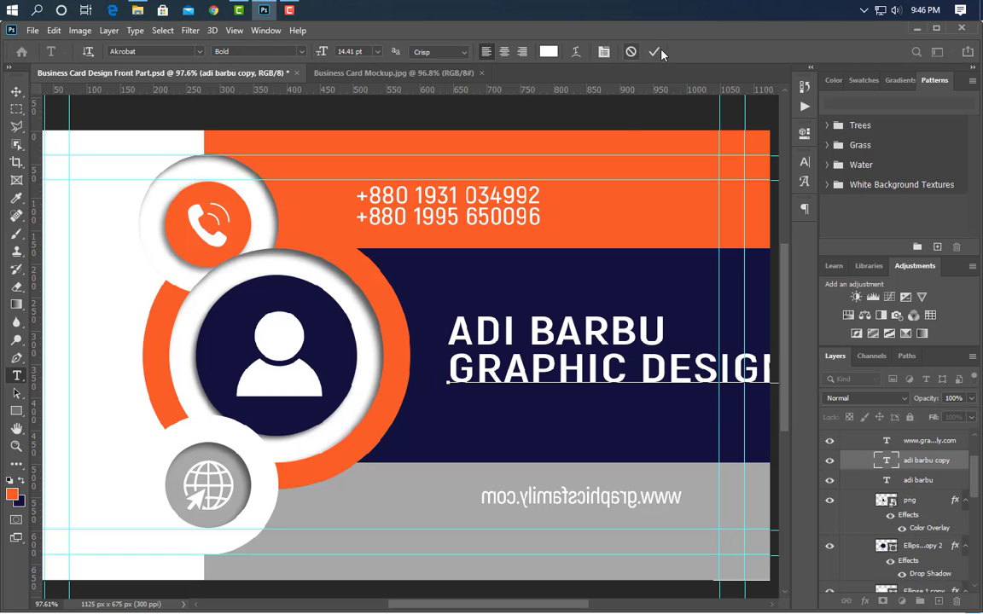
click(654, 52)
- Set the job title text to the Regular font style and colour it with the top band's orange, fc5f26
click(802, 164)
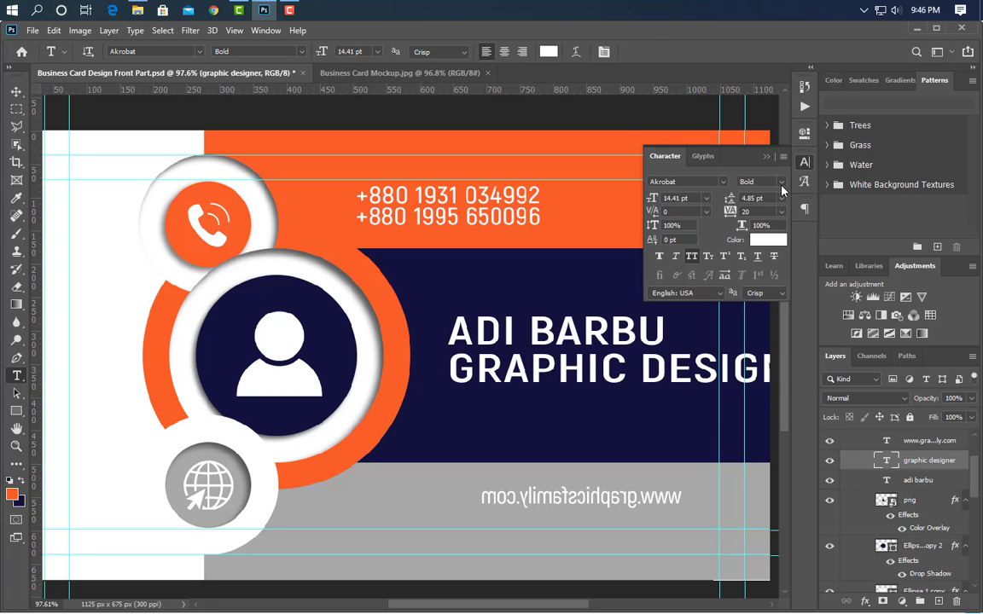
click(780, 182)
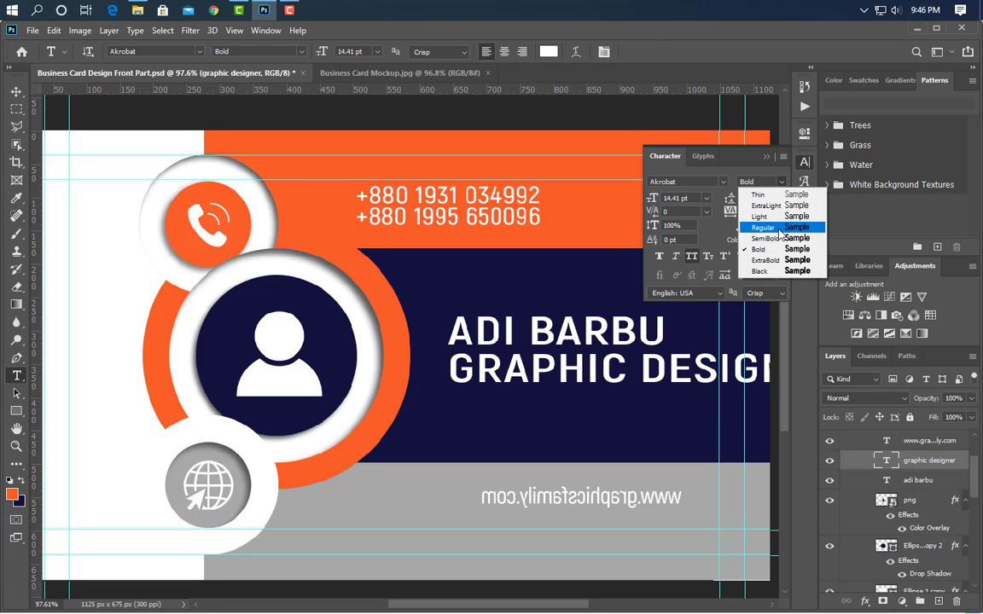
click(781, 228)
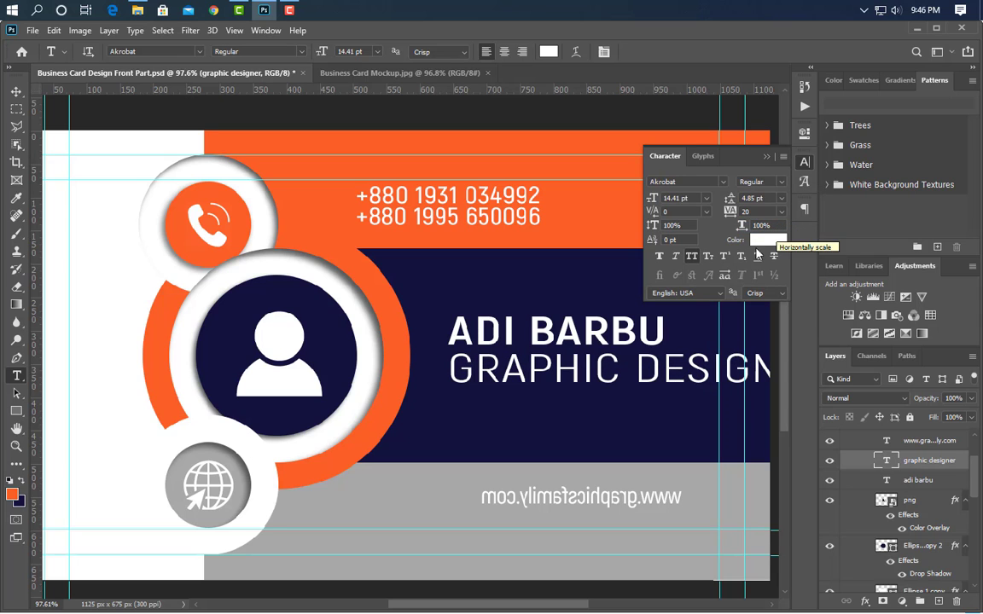
click(767, 239)
click(610, 203)
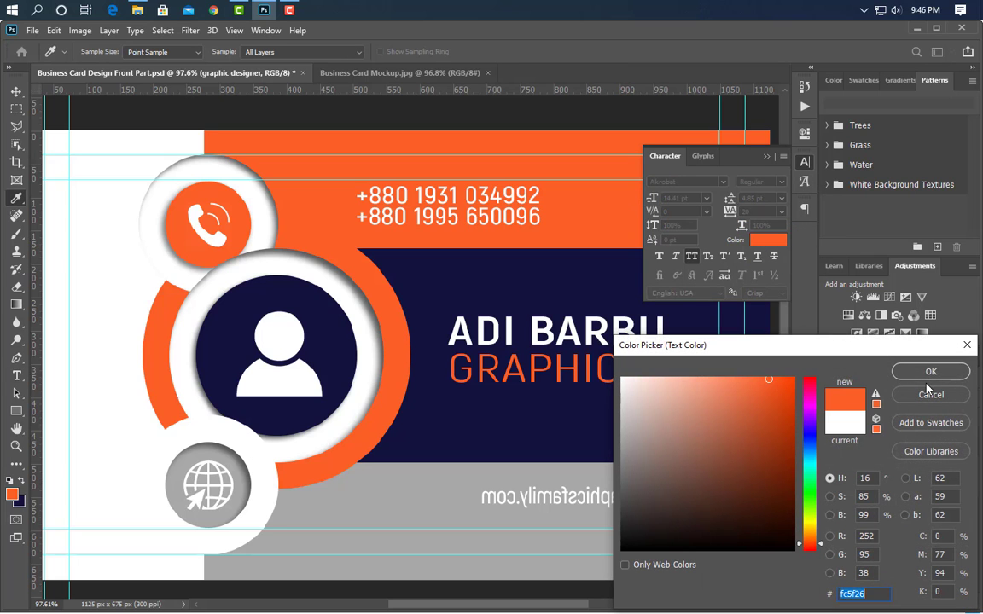
click(929, 373)
- Set the job title to the SemiBold font style and scale it down to the width of the name above
click(779, 183)
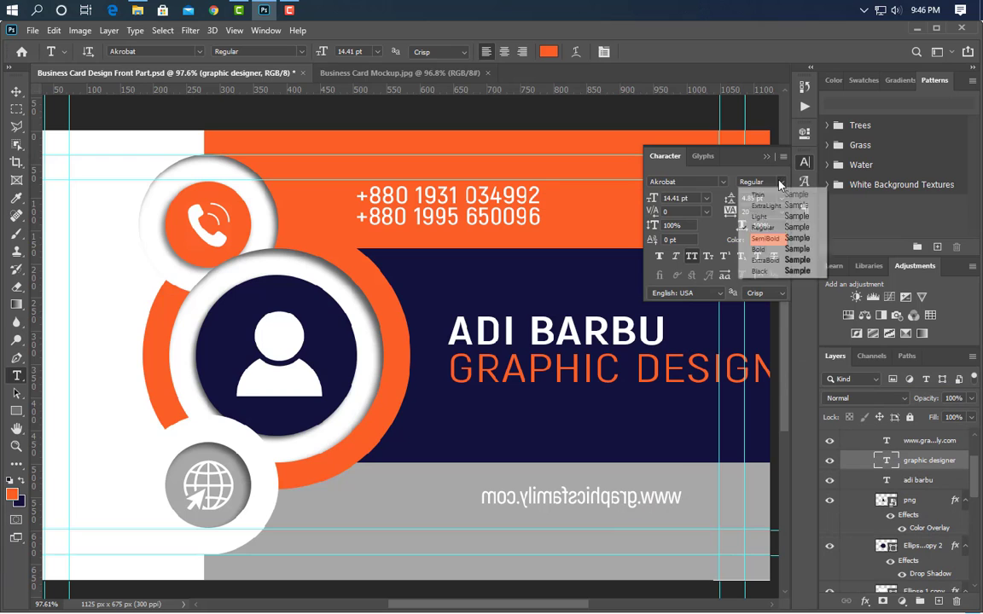
click(766, 238)
click(767, 156)
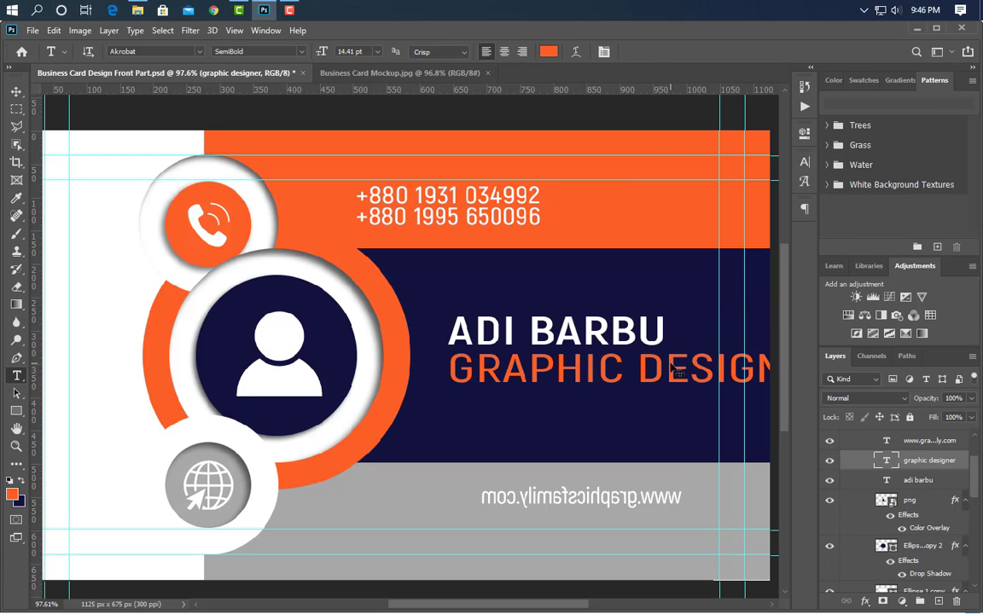
key(ctrl+t)
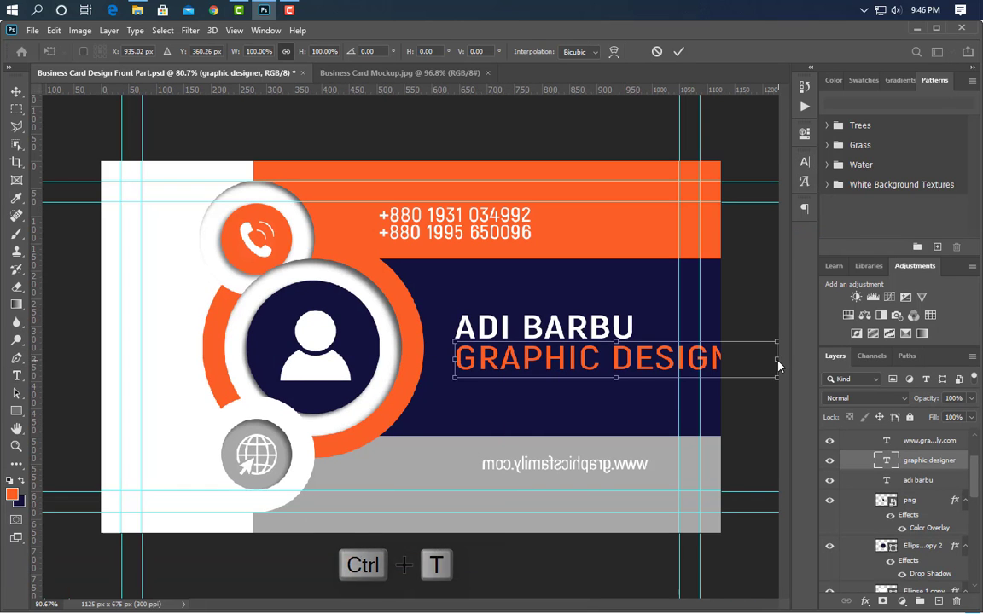
drag(778, 365, 632, 362)
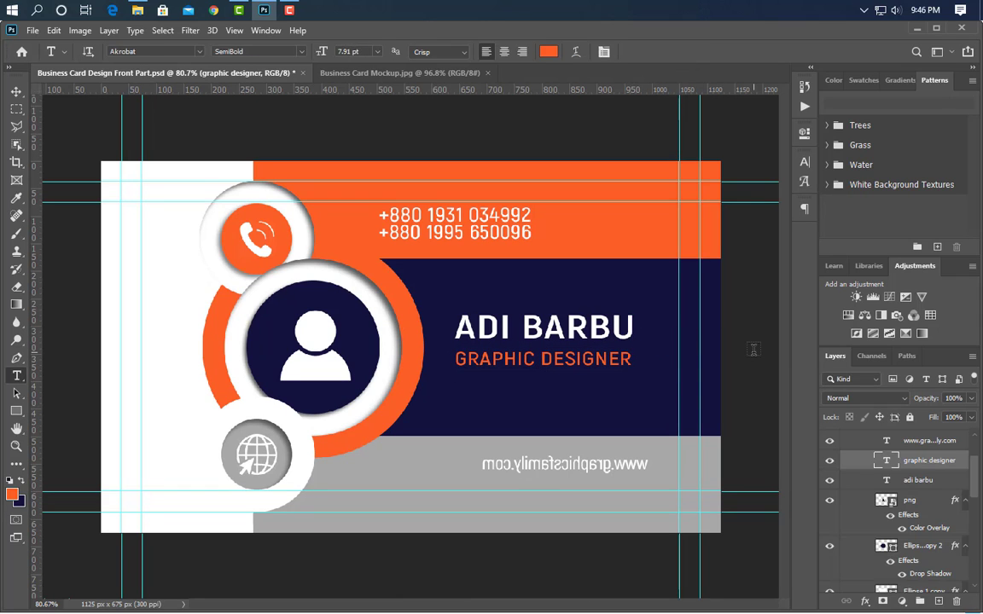
- Place the email icon image above the globe icon's layer and scale it to about 10% in the centre of the grey circle
click(247, 470)
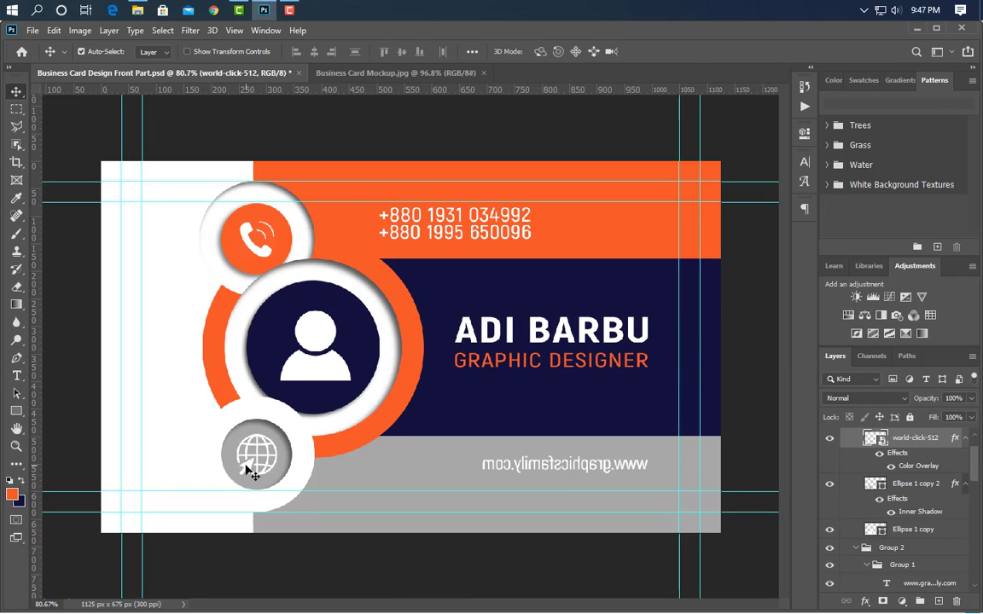
click(266, 11)
drag(389, 119, 448, 401)
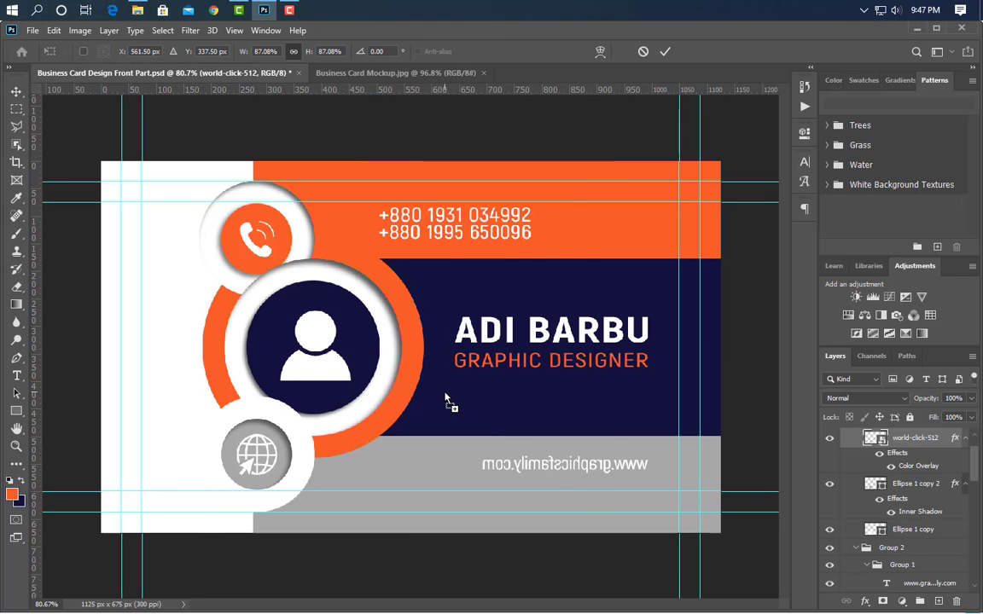
drag(605, 347, 234, 455)
scroll(253, 459, up, 8)
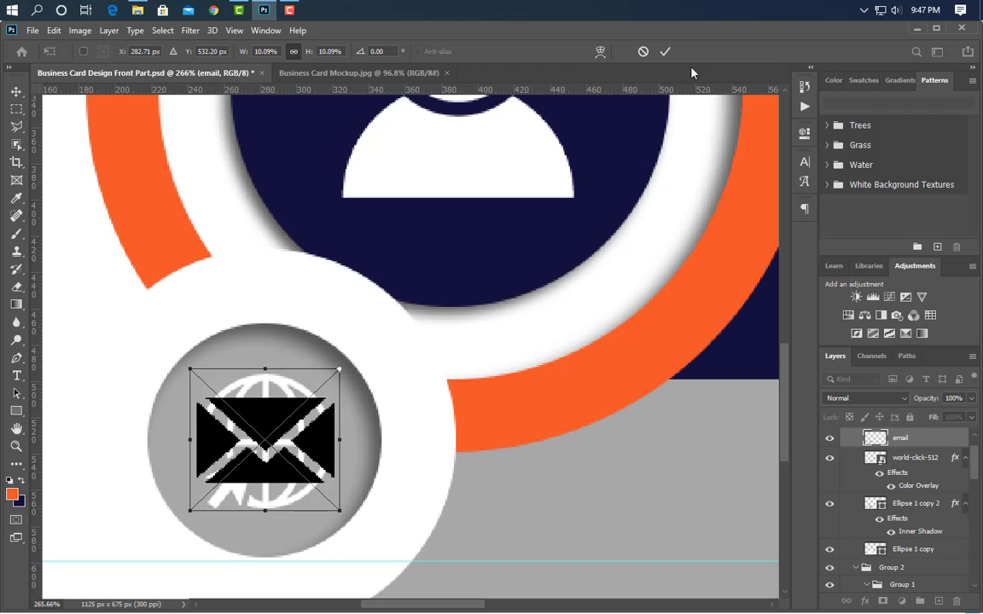
click(668, 51)
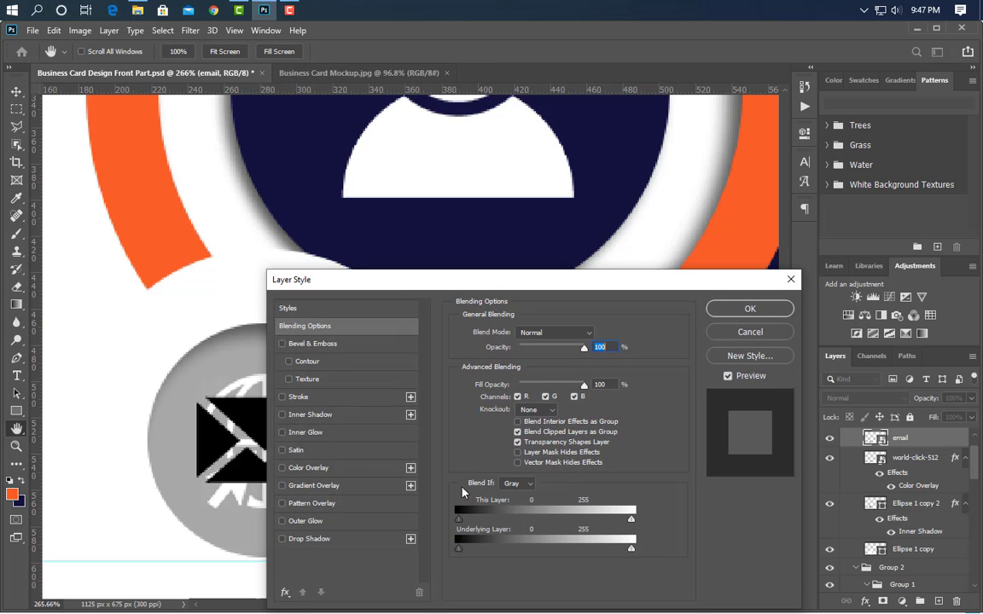
- Apply a white Color Overlay to the envelope icon and delete the globe icon layer beneath it
click(358, 470)
click(755, 311)
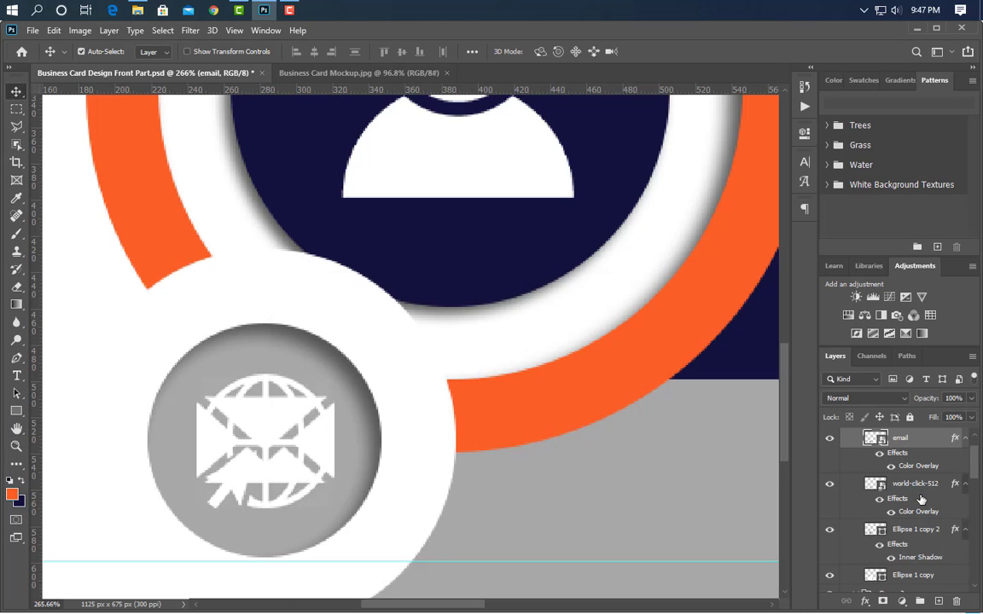
drag(938, 486, 957, 601)
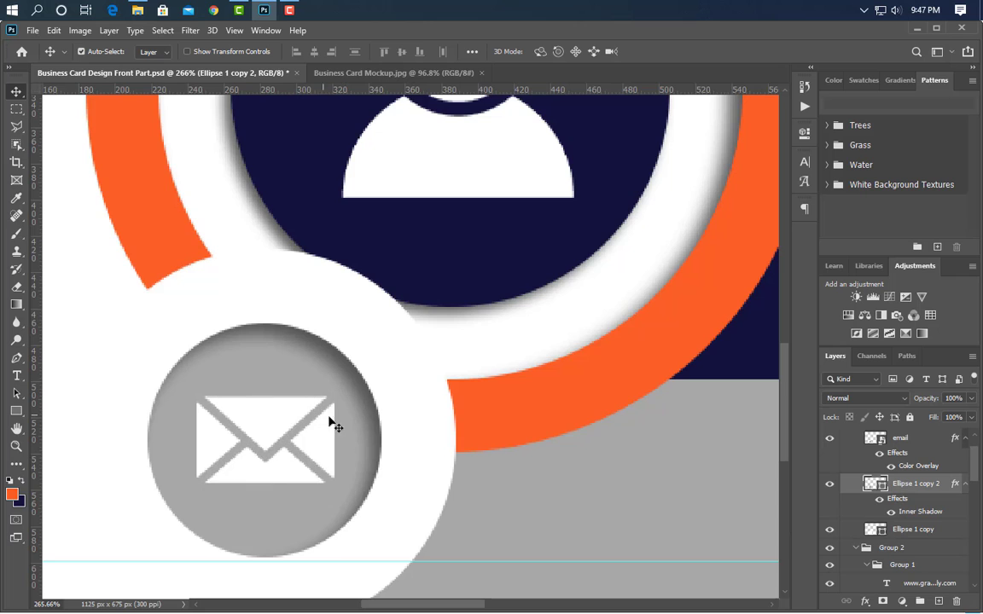
- Group the two phone number text layers and duplicate the group
scroll(331, 424, down, 5)
click(449, 220)
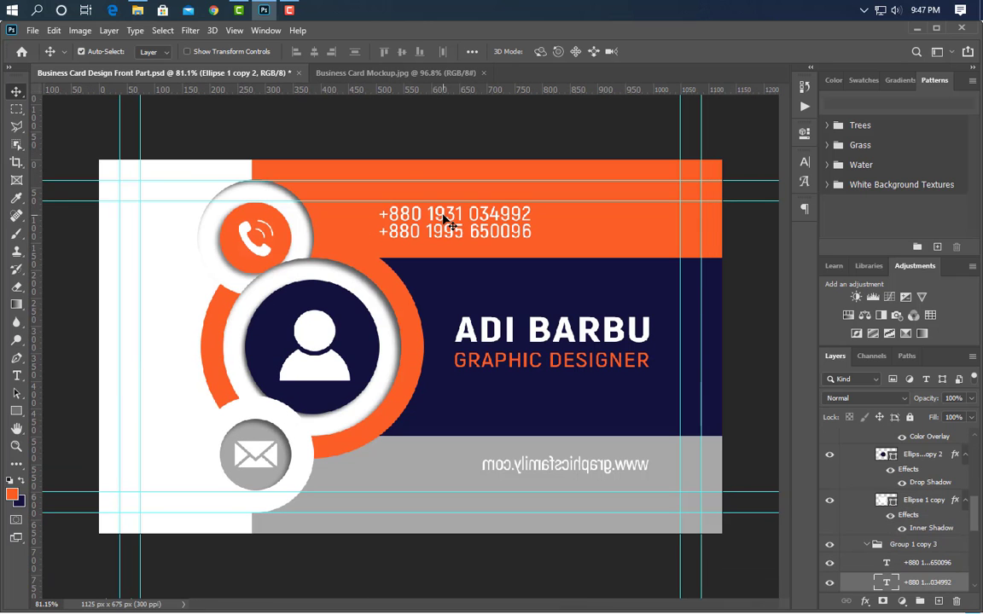
shift+click(909, 565)
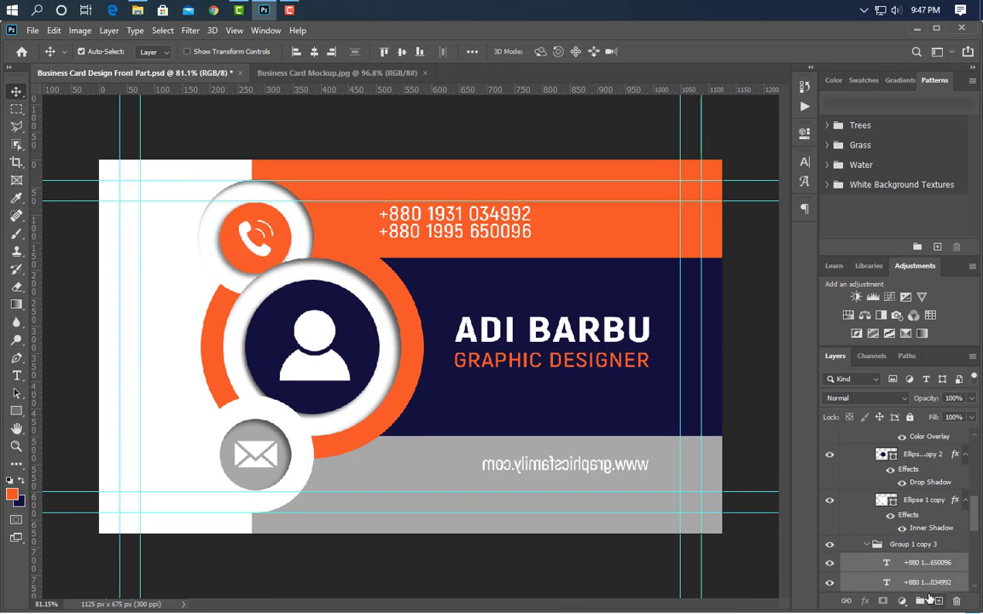
click(919, 601)
drag(946, 568, 940, 602)
- Move the duplicated phone lines straight down onto the grey band and delete the mirrored website text there
drag(433, 454, 437, 493)
key(Down)
key(Down)
key(Down)
key(Down)
key(Down)
key(Down)
key(Down)
key(Down)
key(Down)
key(Down)
key(Down)
key(Down)
key(Down)
key(Down)
key(Down)
key(Down)
key(Down)
key(Down)
key(Down)
key(Down)
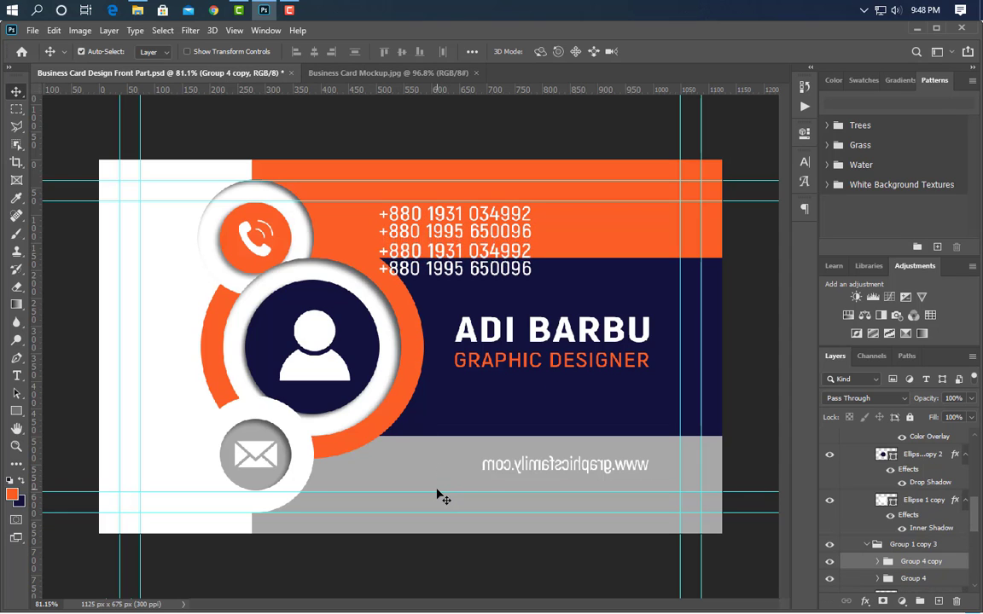
key(Down)
key(Down)
key(Down)
key(Down)
key(Down)
key(Down)
key(Down)
key(Down)
key(Down)
key(Down)
key(Down)
key(Down)
key(Down)
key(Down)
key(Down)
key(Down)
key(Down)
key(Down)
key(Down)
key(Down)
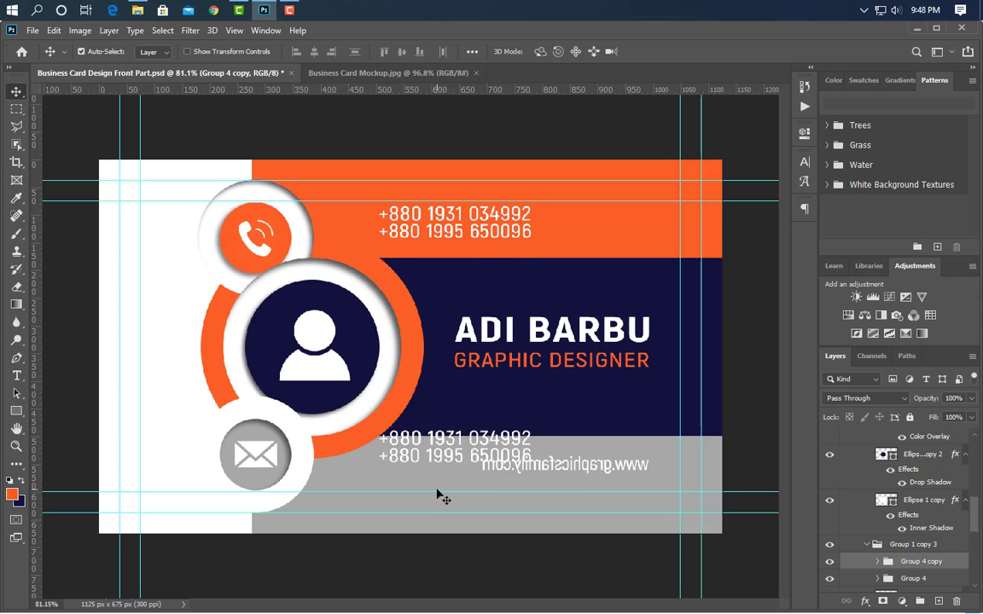
key(Down)
key(Down)
key(Down)
key(Down)
key(Down)
key(Down)
key(Down)
key(Down)
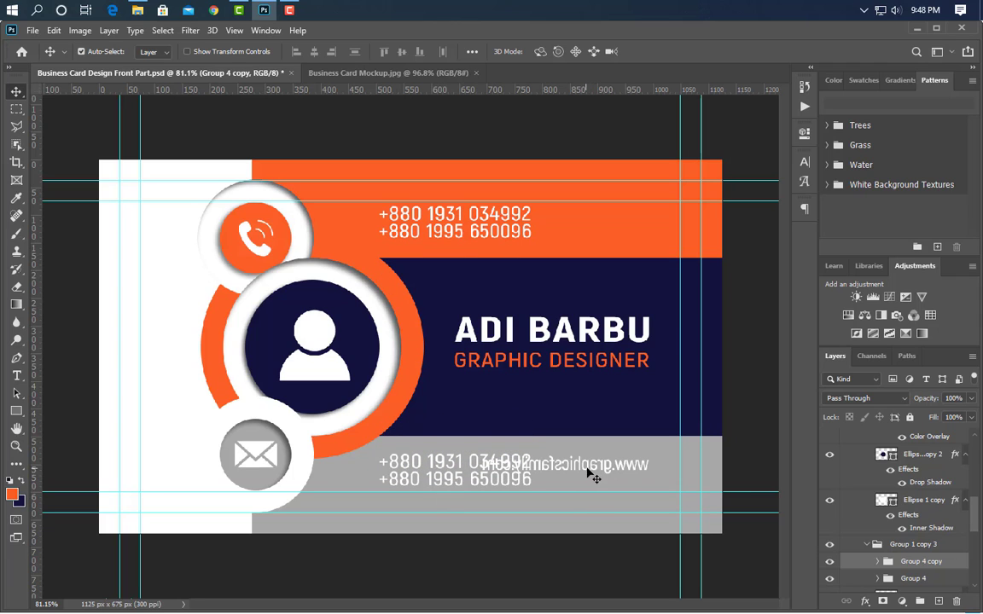
click(587, 468)
drag(952, 443, 957, 603)
- Replace the two copied phone lines on the grey band with the two lines of the cardholder's postal address
key(t)
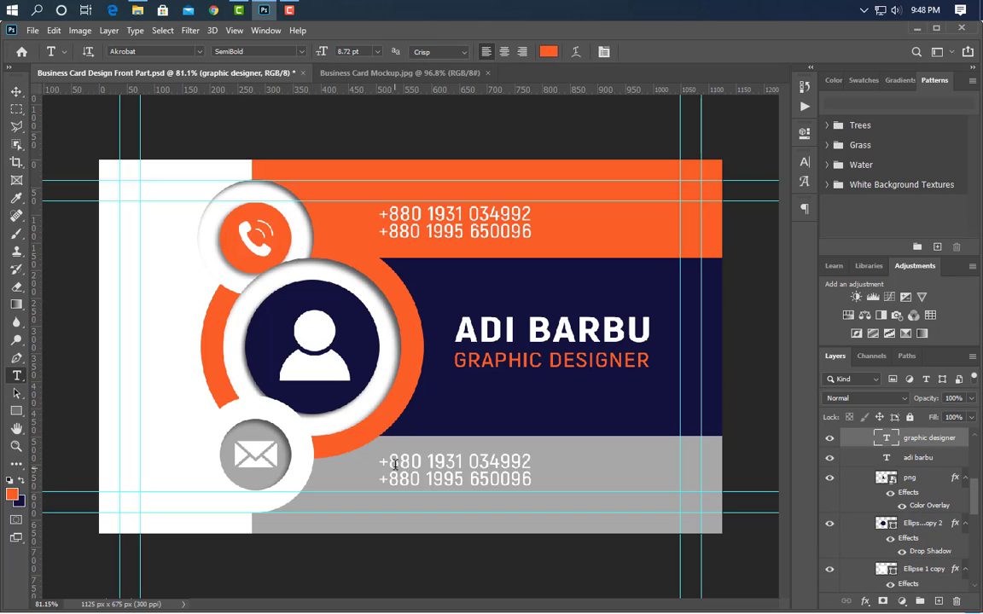
drag(378, 461, 564, 472)
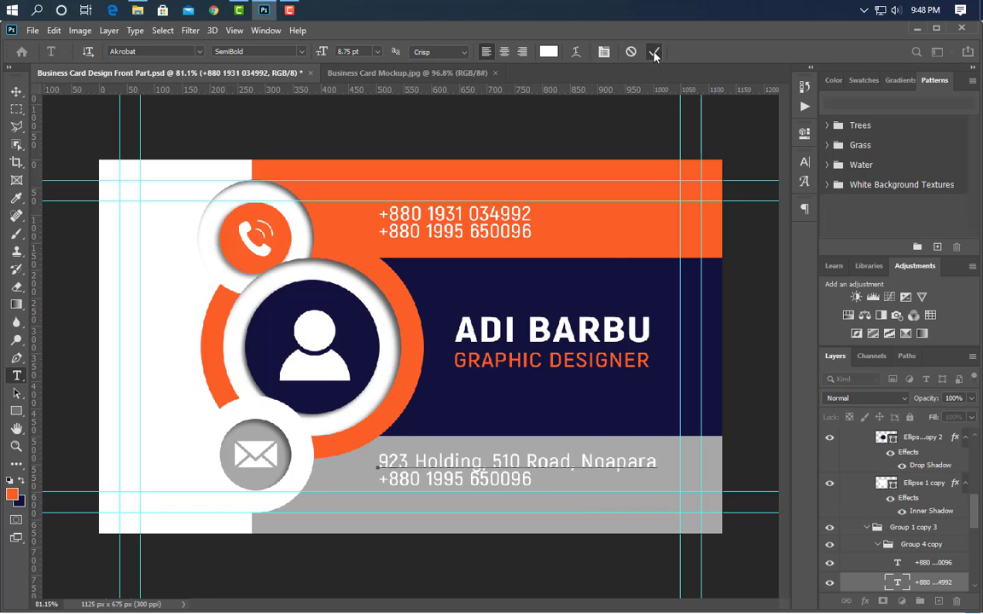
click(653, 53)
drag(383, 479, 557, 491)
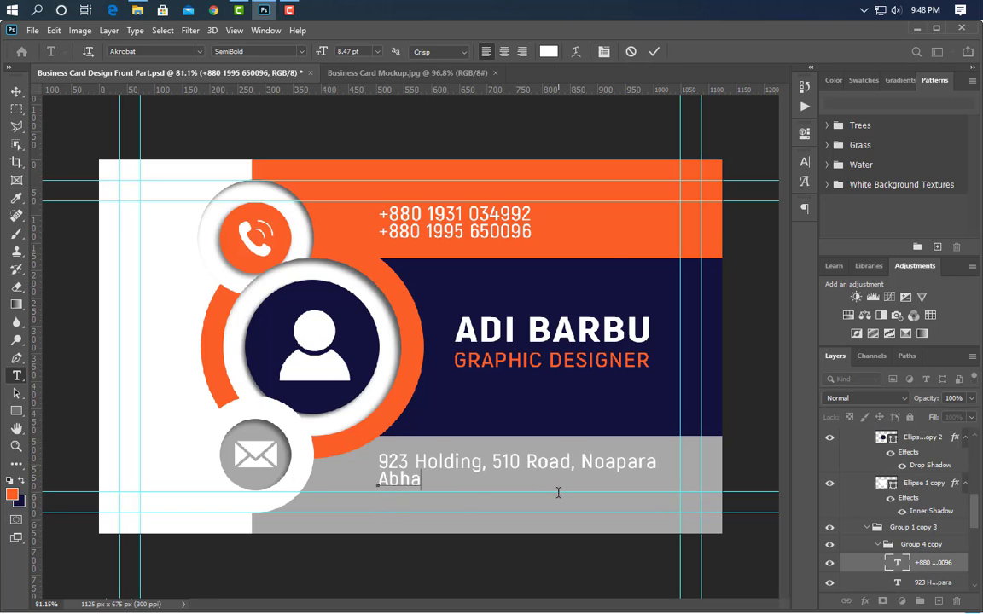
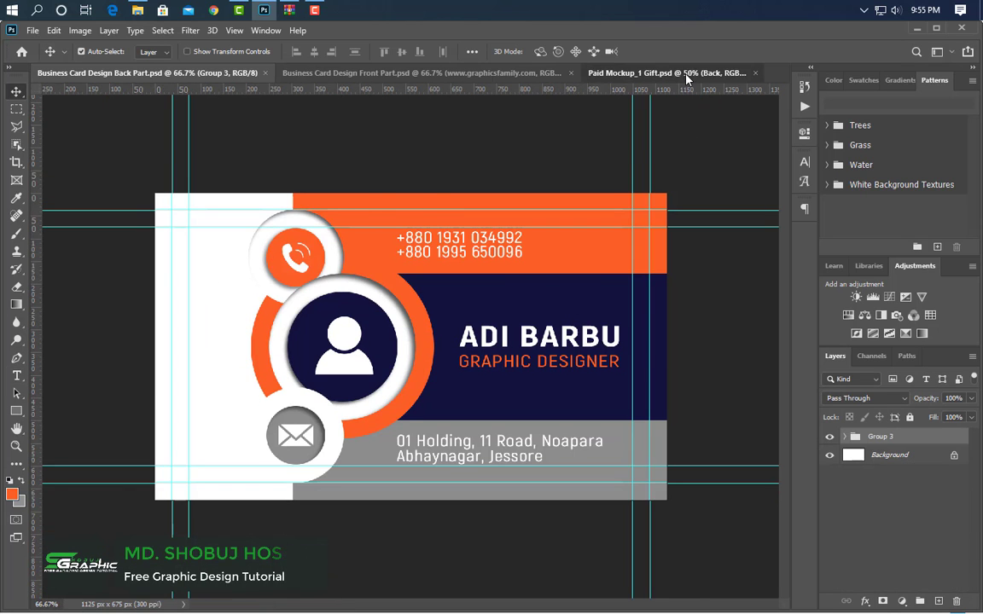
- Open the Front smart object in Paid Mockup_1 Gift.psd and stamp the front design's visible layers into one new merged layer
click(618, 70)
double_click(860, 483)
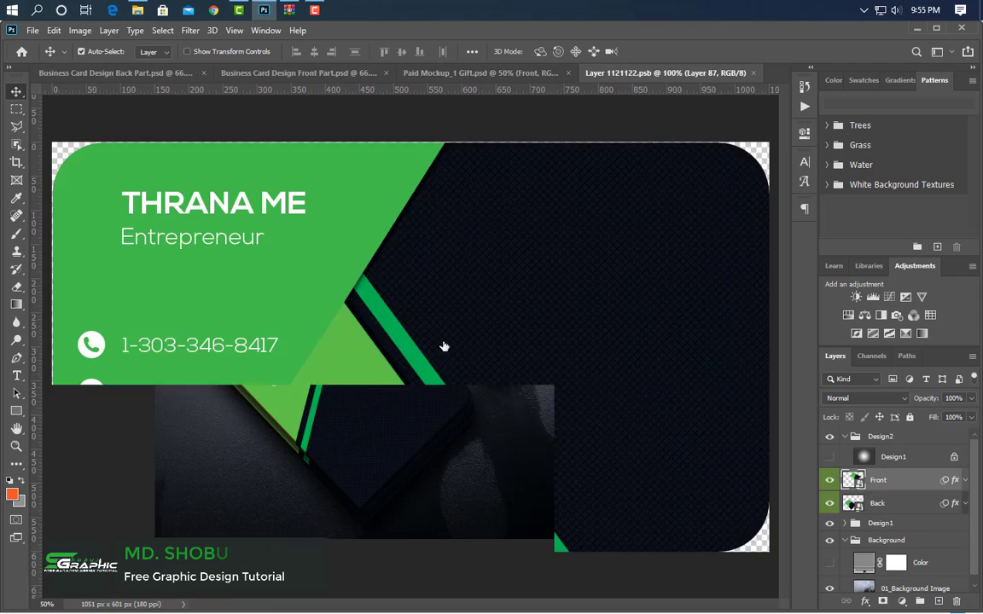
click(298, 73)
scroll(917, 469, up, 1)
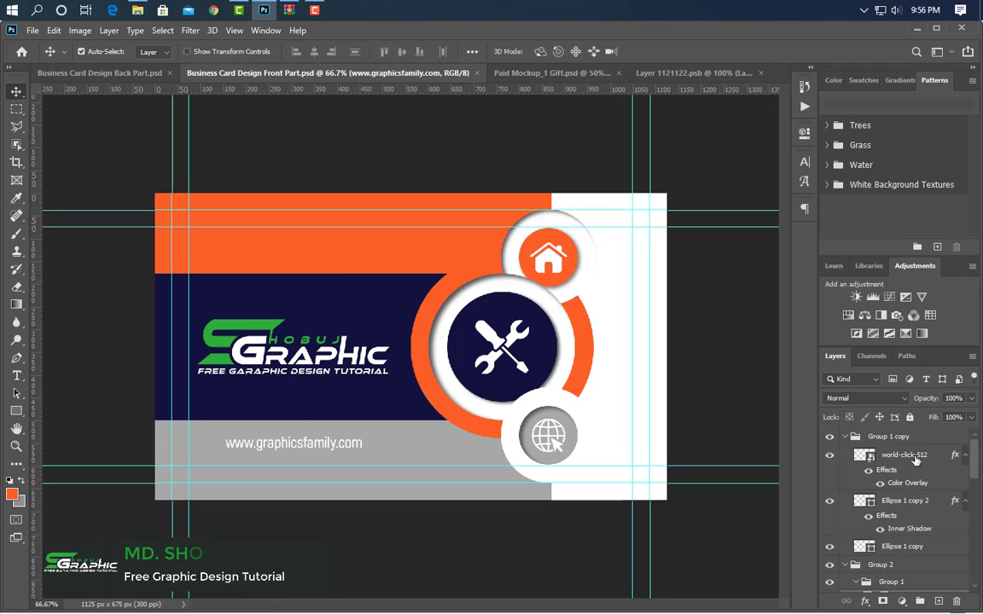
click(845, 437)
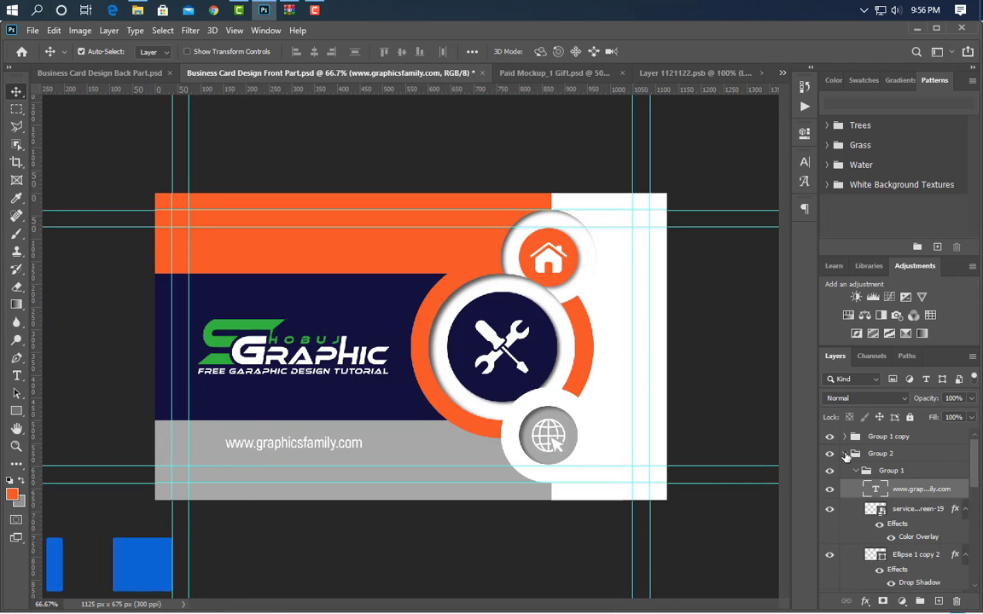
click(844, 454)
click(906, 437)
key(ctrl+alt+shift+e)
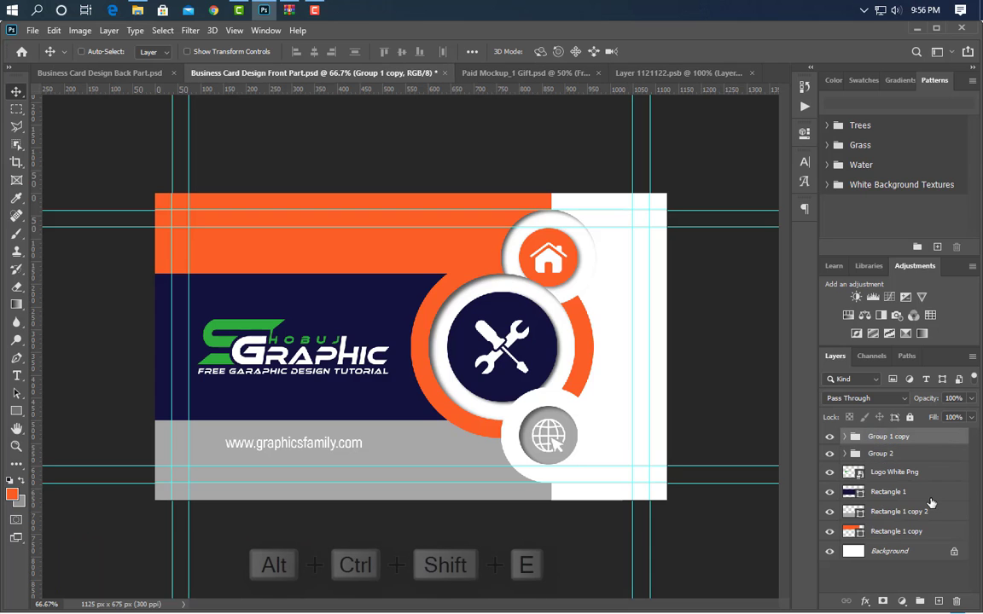
- Bring the merged front design into the mockup's Front smart object and centre it horizontally and vertically on the canvas
drag(344, 274, 431, 329)
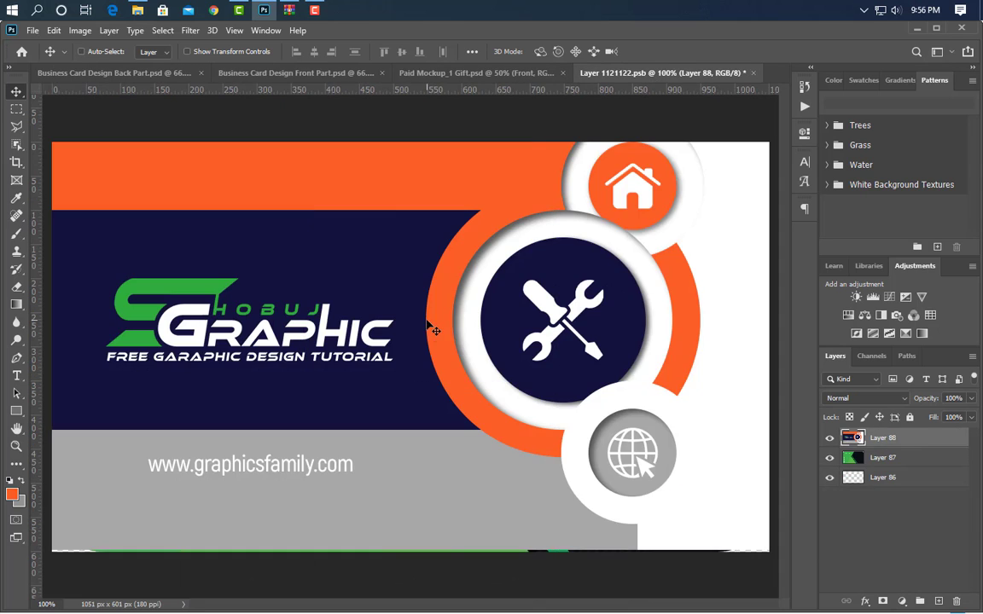
key(ctrl+a)
click(315, 53)
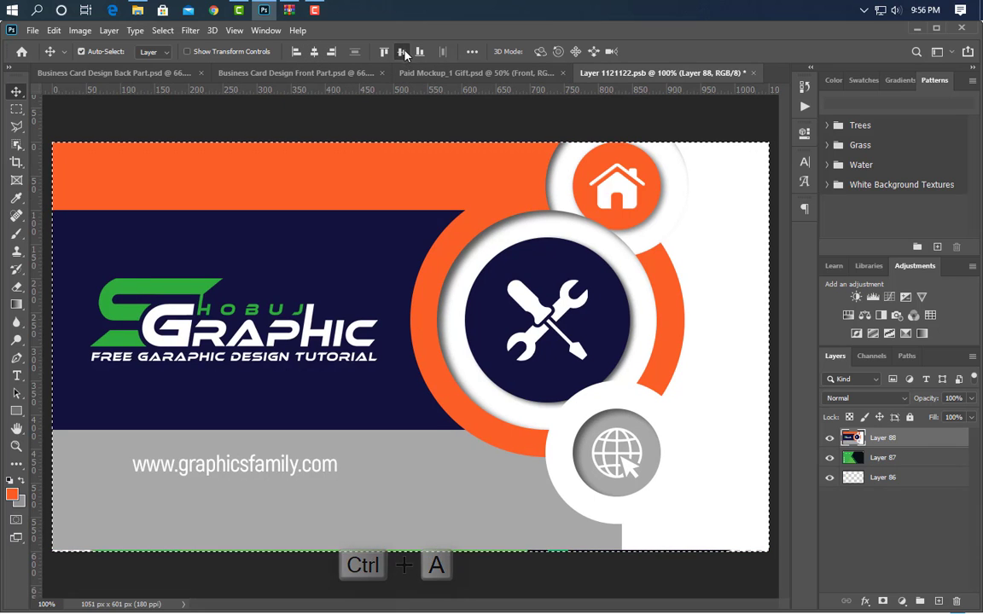
click(402, 51)
key(ctrl+d)
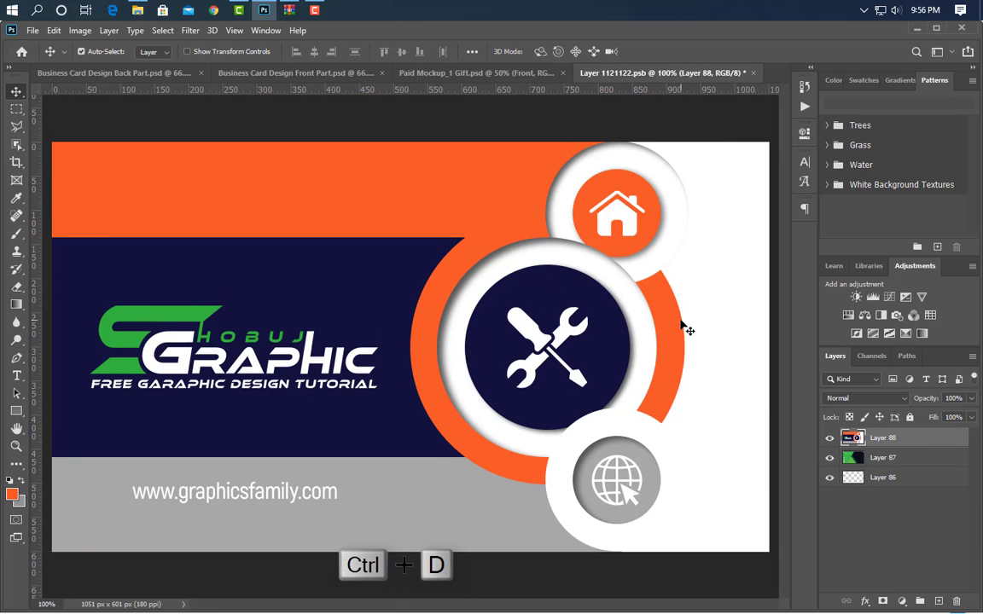
- Close the Front smart object with its changes saved and return to the mockup document
click(753, 74)
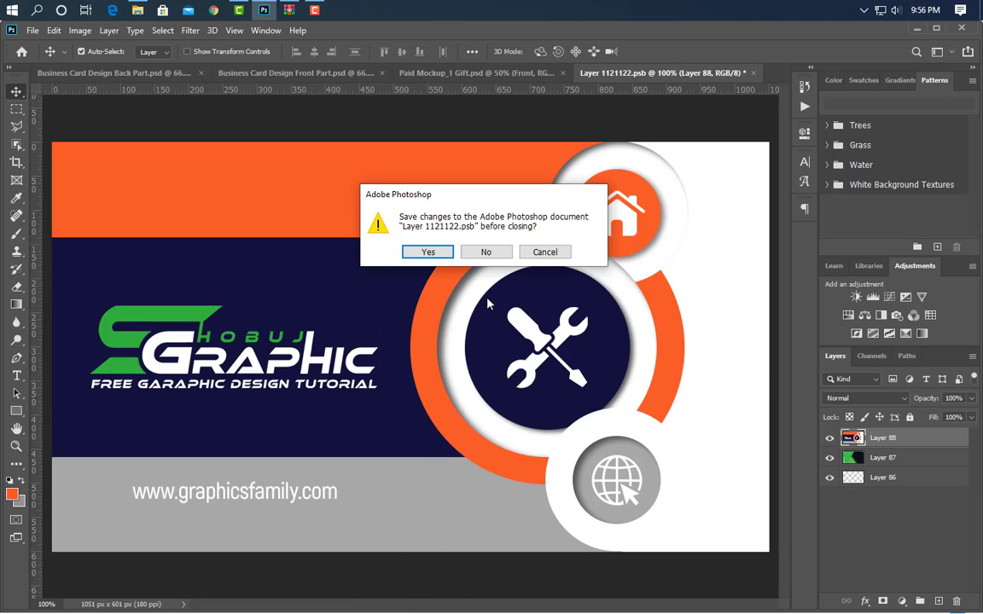
click(428, 253)
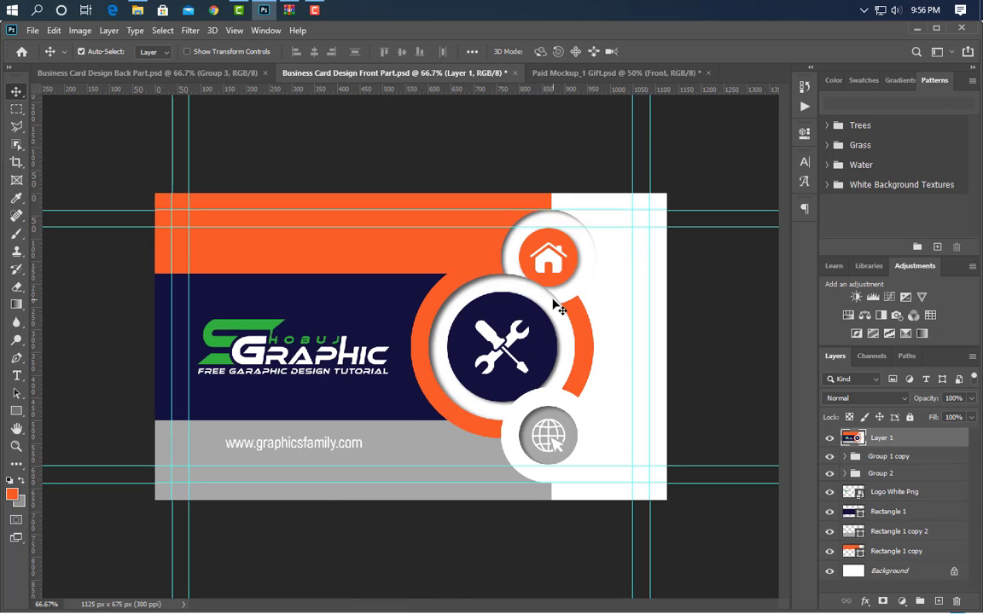
click(590, 75)
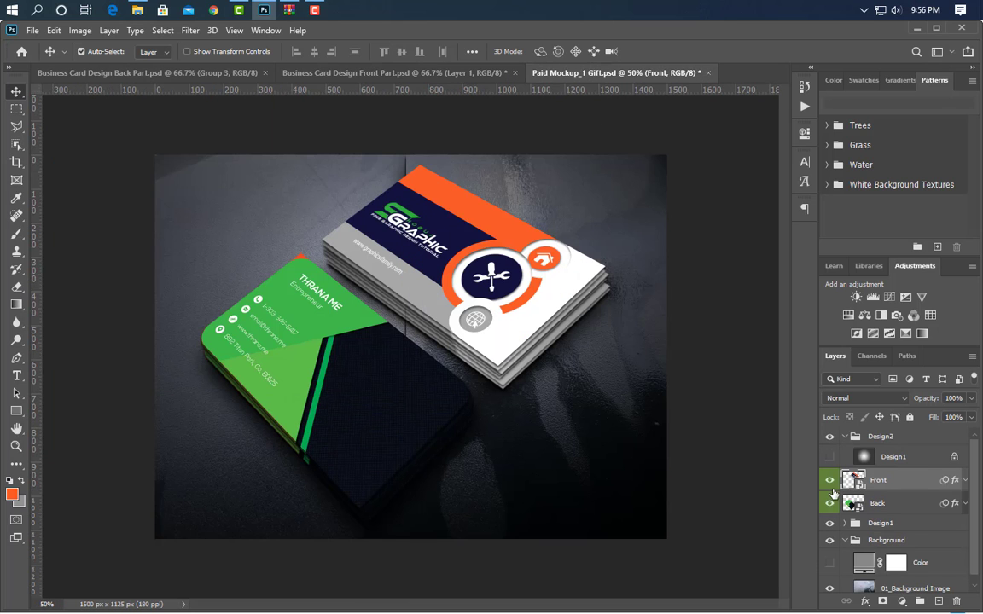
- Open the mockup's Back smart object and stamp the back design's visible layers into one new merged layer
double_click(854, 503)
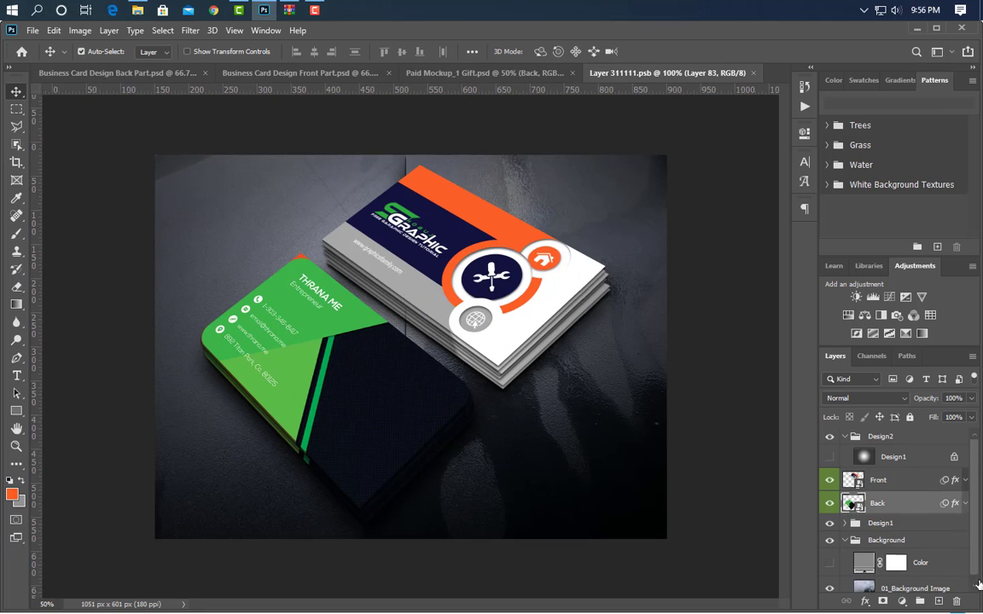
click(114, 75)
key(ctrl+alt+shift+e)
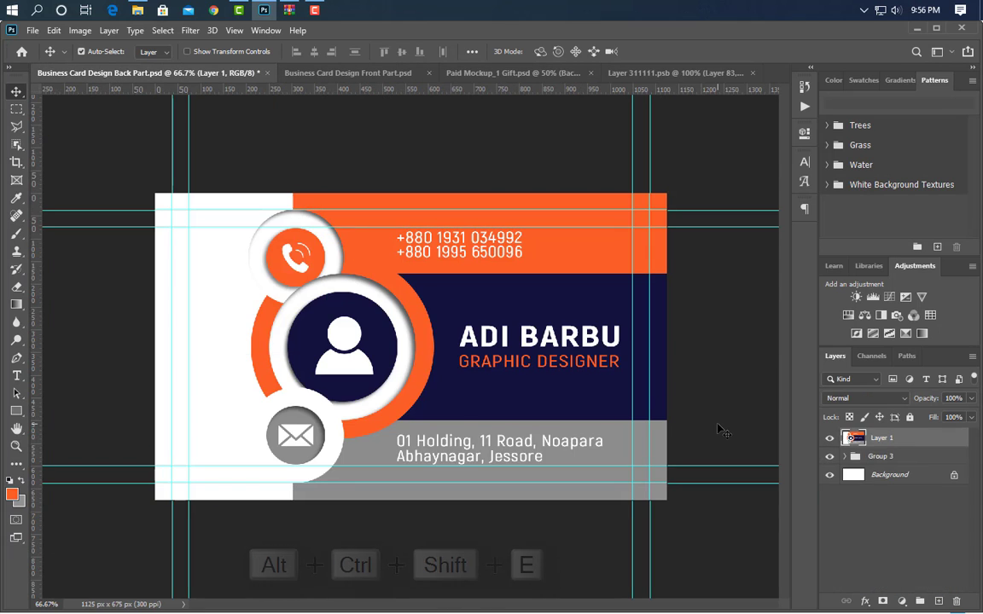
- Bring the merged back design into the mockup's Back smart object and centre it horizontally and vertically on the canvas
click(689, 74)
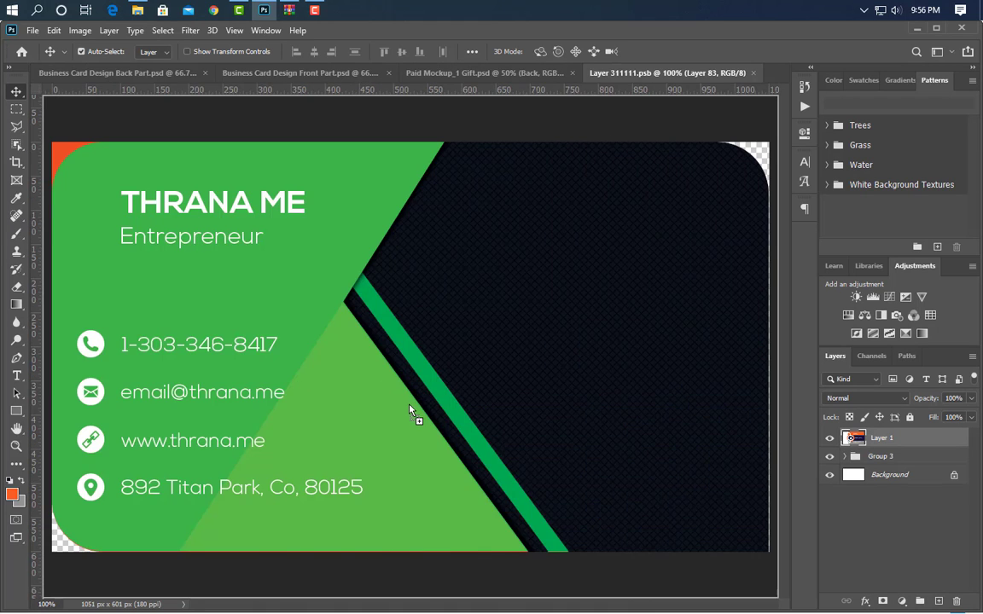
key(ctrl+v)
key(ctrl+a)
click(314, 51)
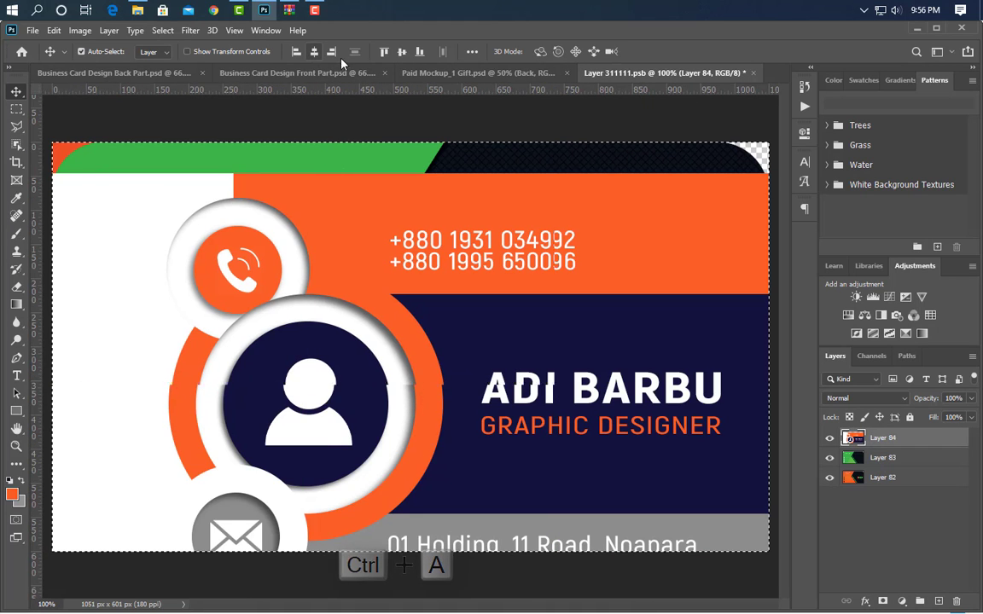
click(402, 52)
key(ctrl+d)
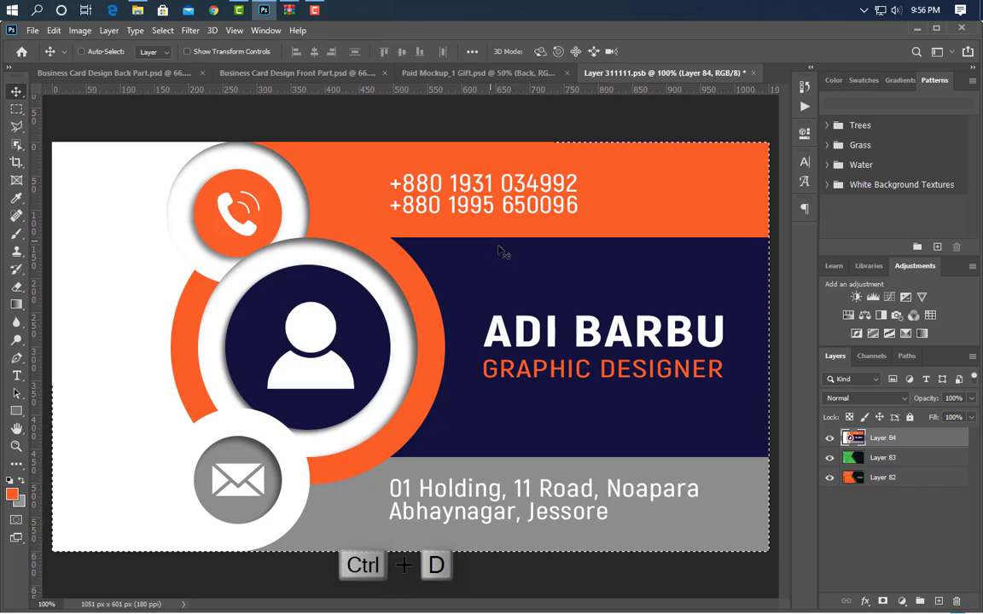
- Close the Back smart object with its changes saved and return to the Paid Mockup_1 Gift.psd document
click(753, 72)
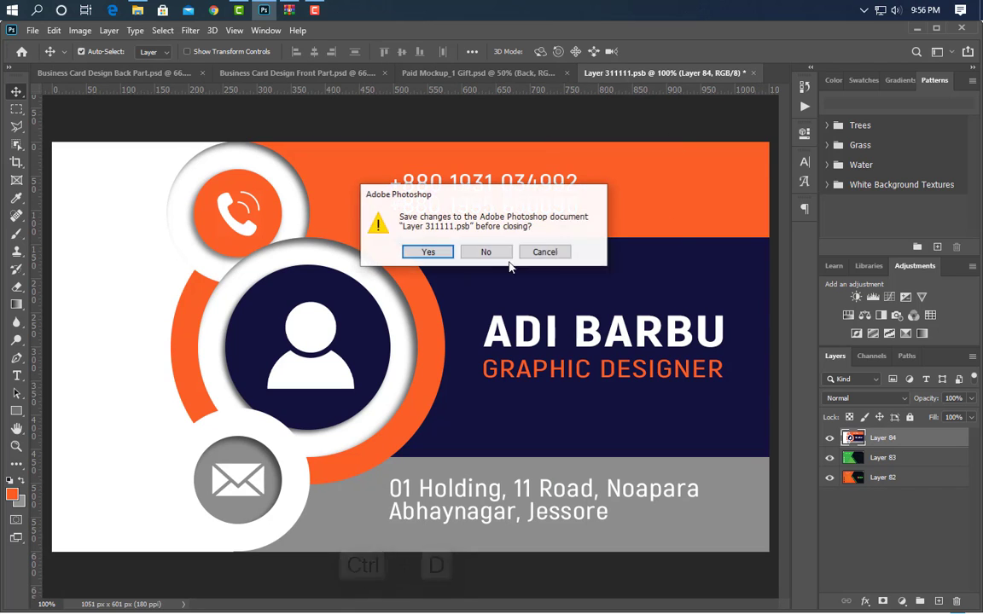
click(435, 253)
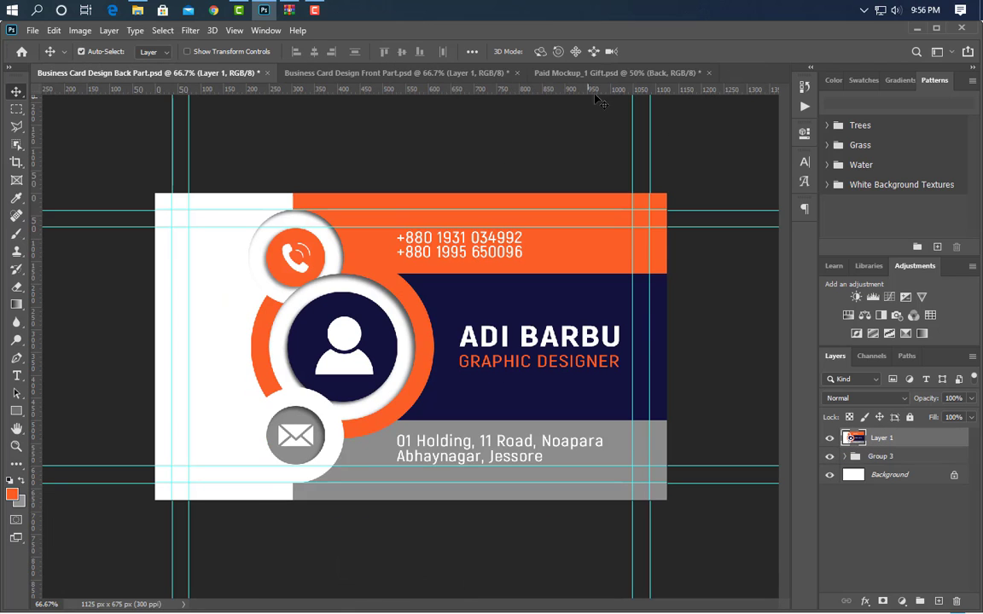
click(565, 73)
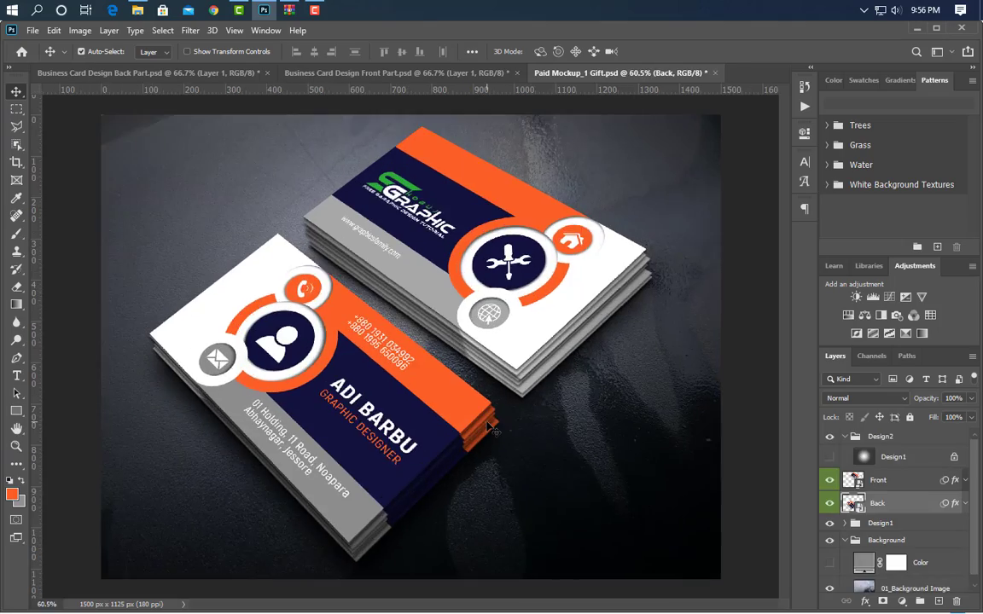